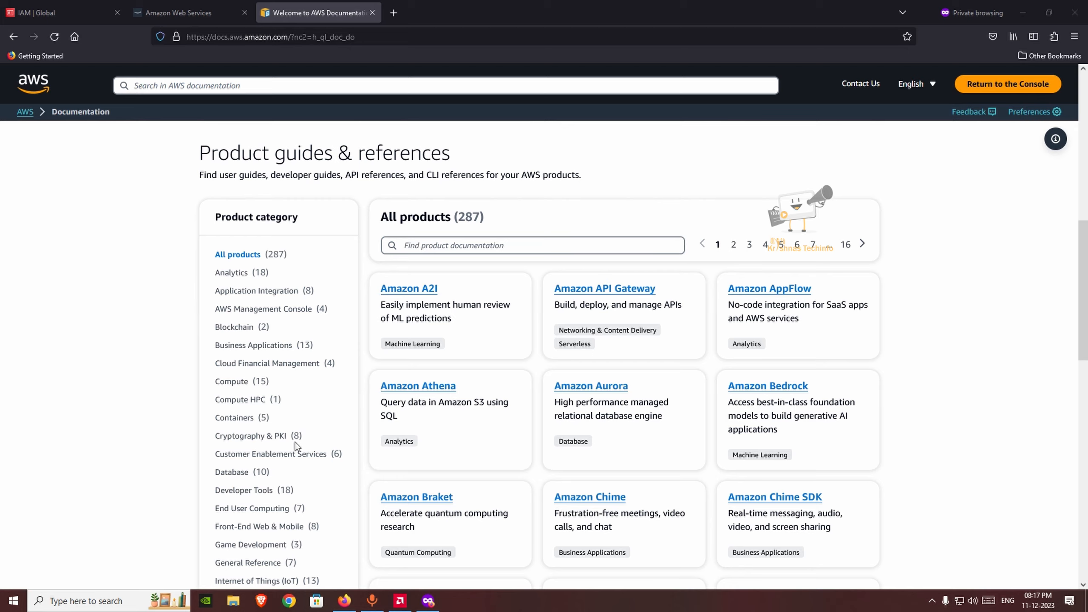
- Switch to the IAM console tab to bring up the IAM Dashboard
scroll(394, 313, "up", 10)
scroll(369, 323, "up", 1)
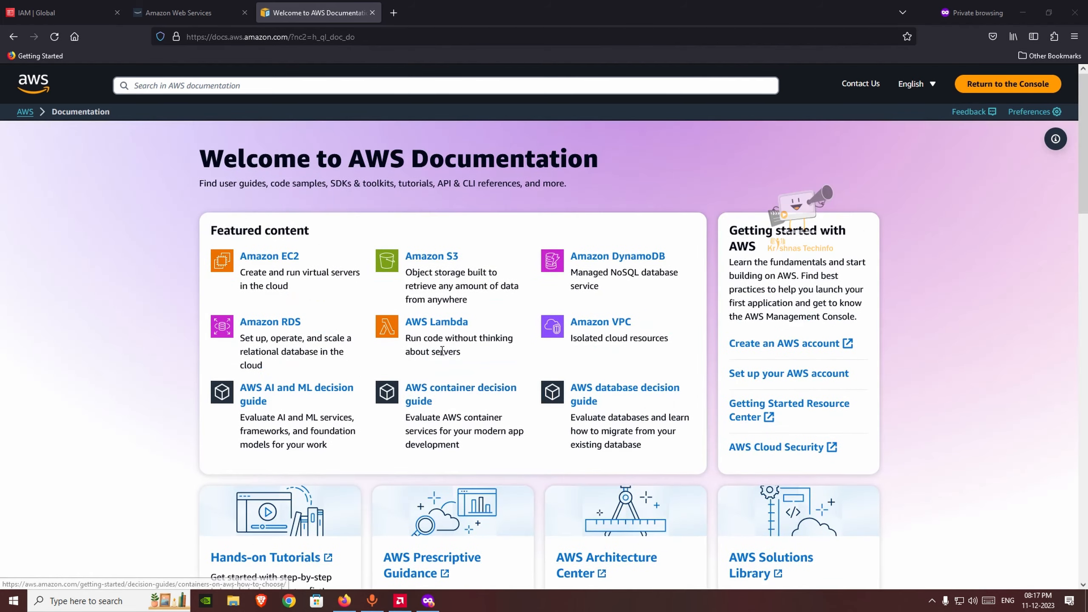
scroll(439, 348, "down", 5)
scroll(419, 313, "down", 7)
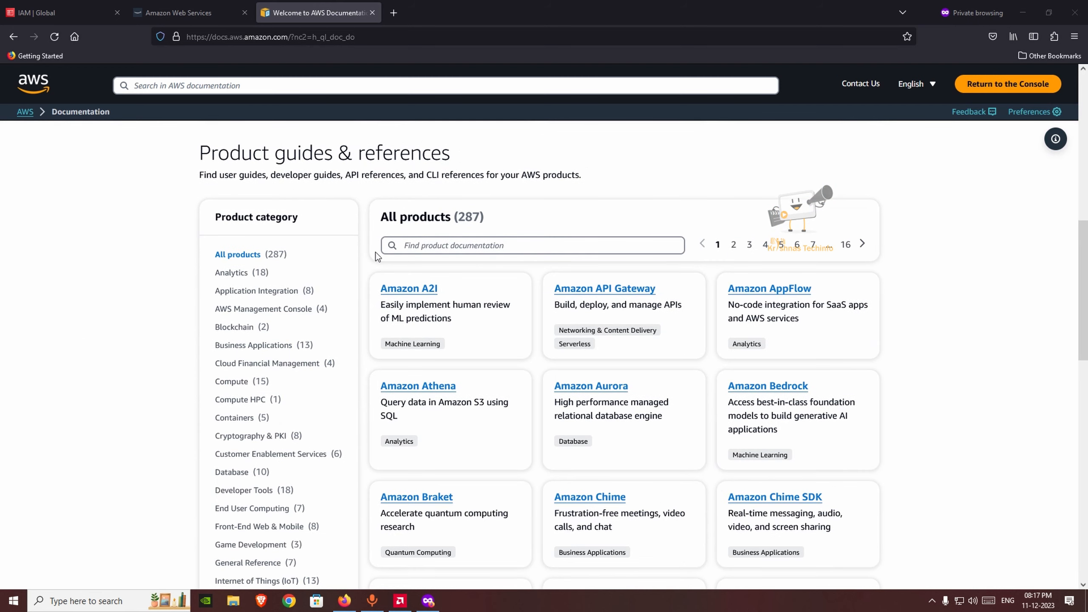
left_click_drag(288, 254, 265, 256)
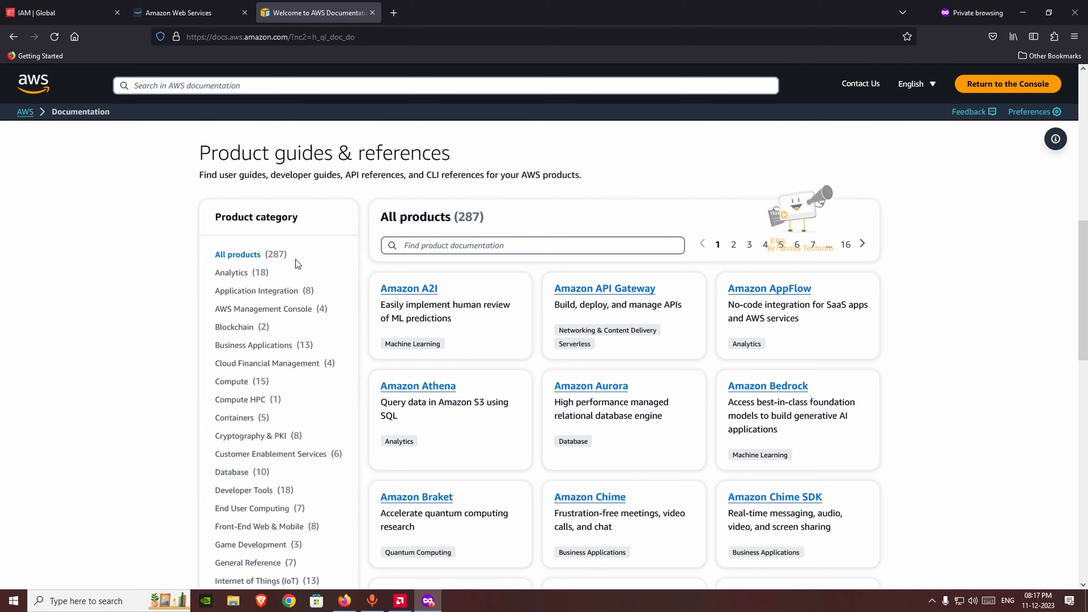
scroll(318, 296, "up", 1)
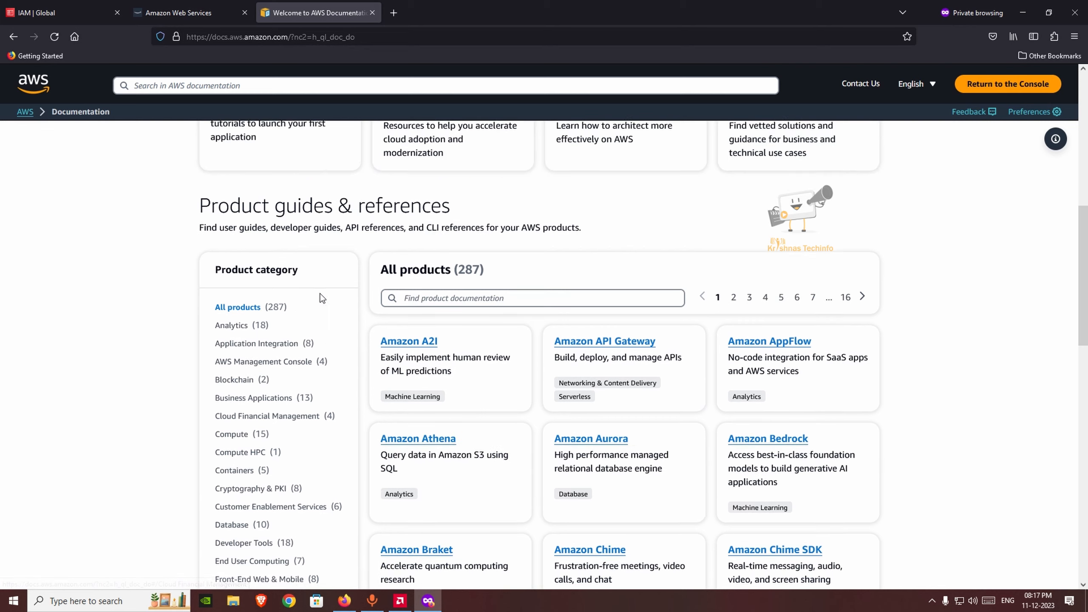
scroll(333, 373, "up", 5)
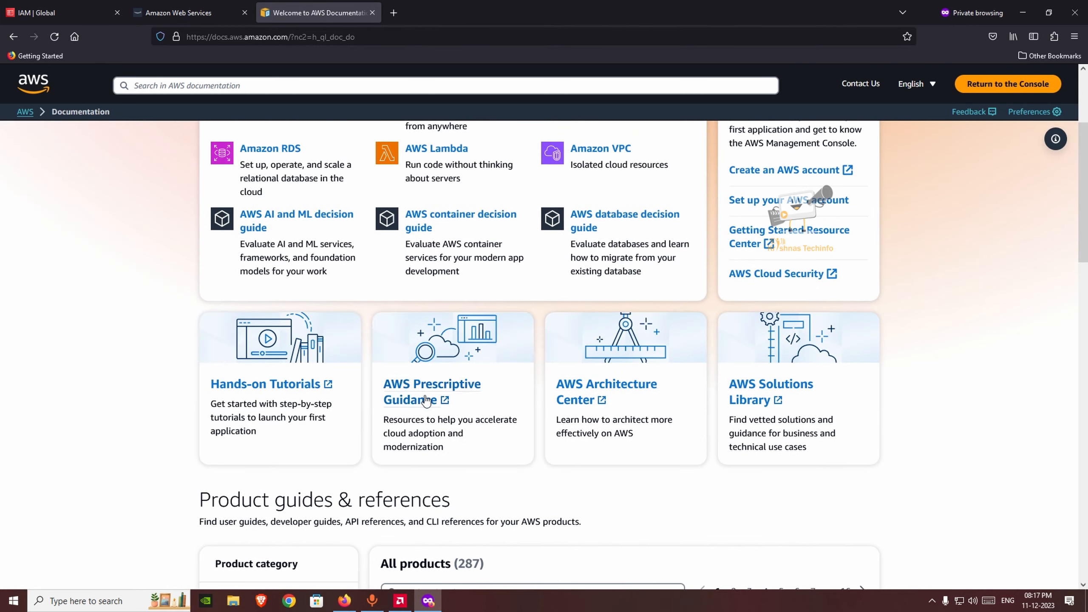
scroll(428, 401, "up", 4)
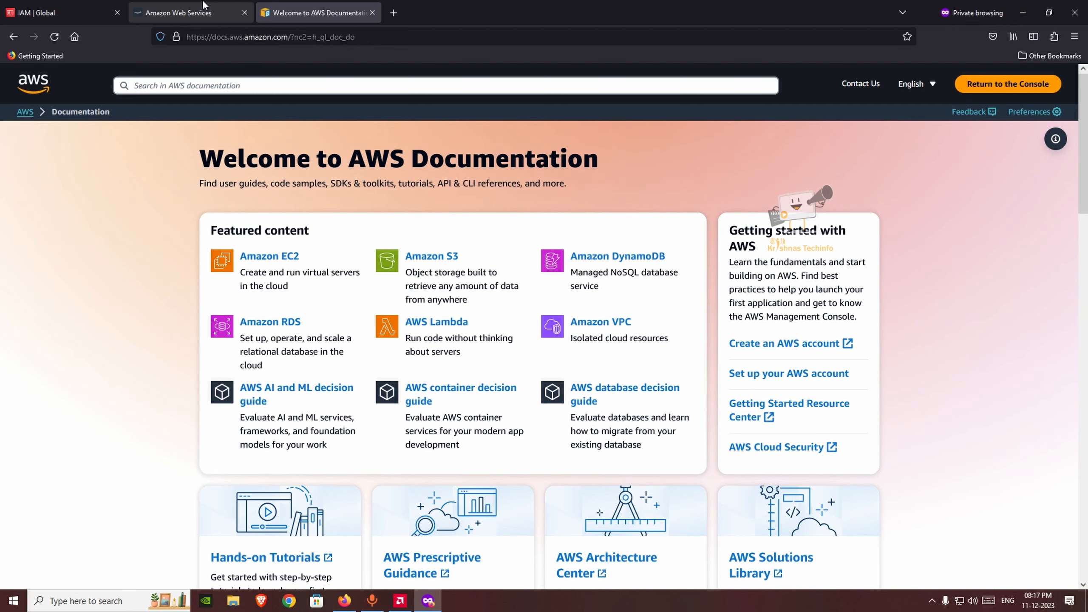
left_click(180, 13)
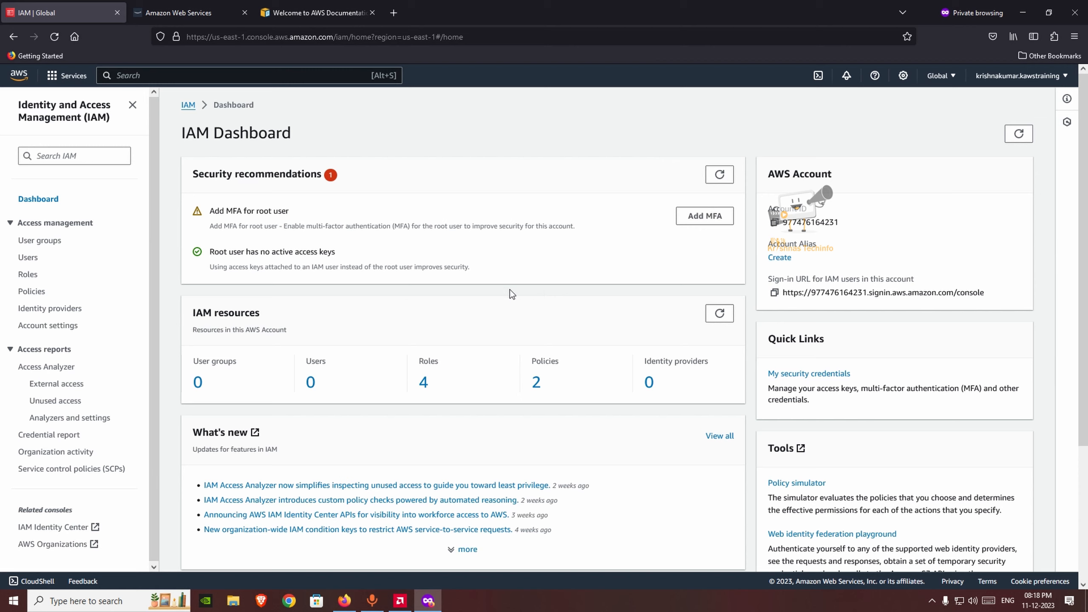
- Look through the Global region list, then close it without changing region
left_click(939, 75)
scroll(866, 283, "down", 5)
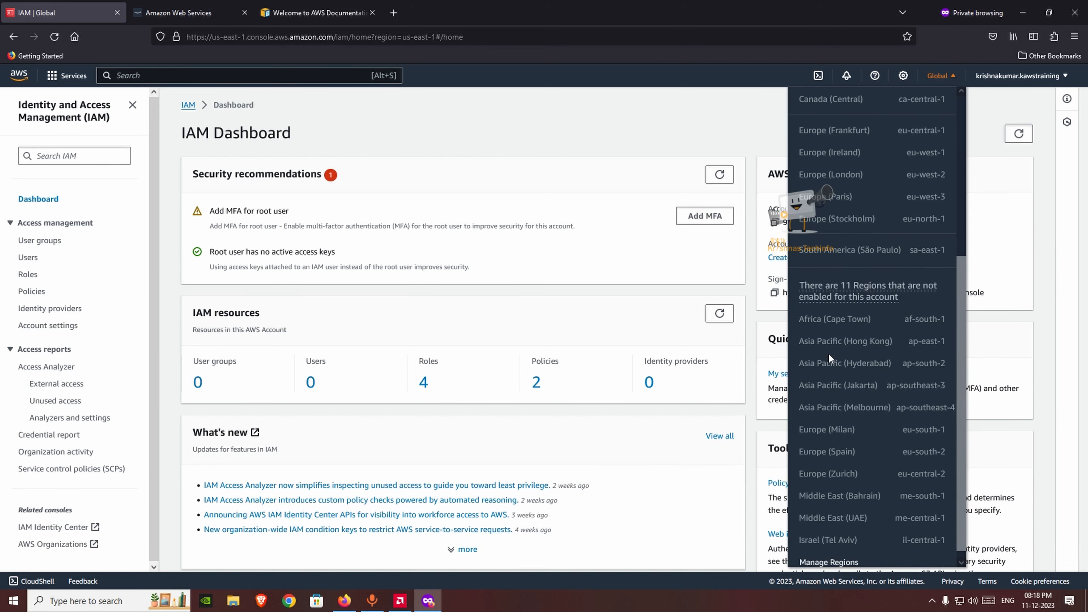
scroll(831, 429, "up", 5)
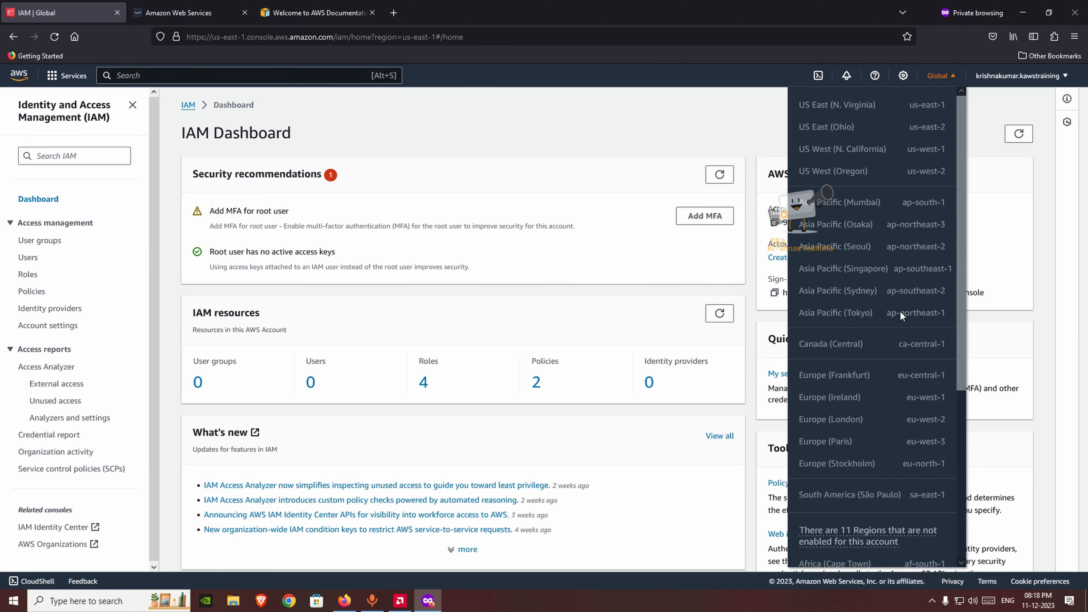
left_click(605, 163)
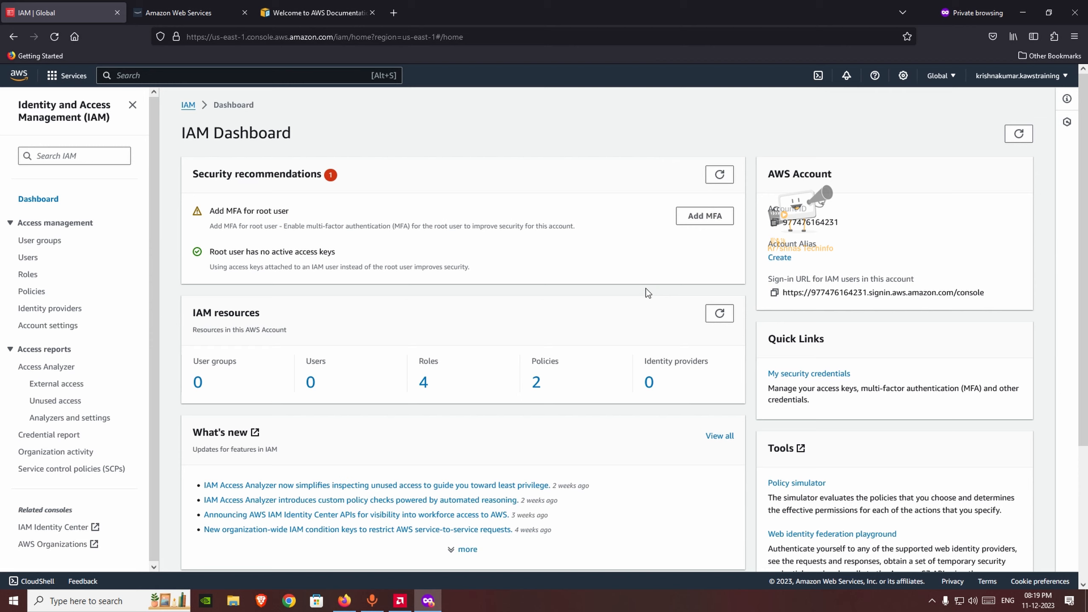
- Create a custom account alias for the sign-in URL and dismiss the success banner
left_click(793, 258)
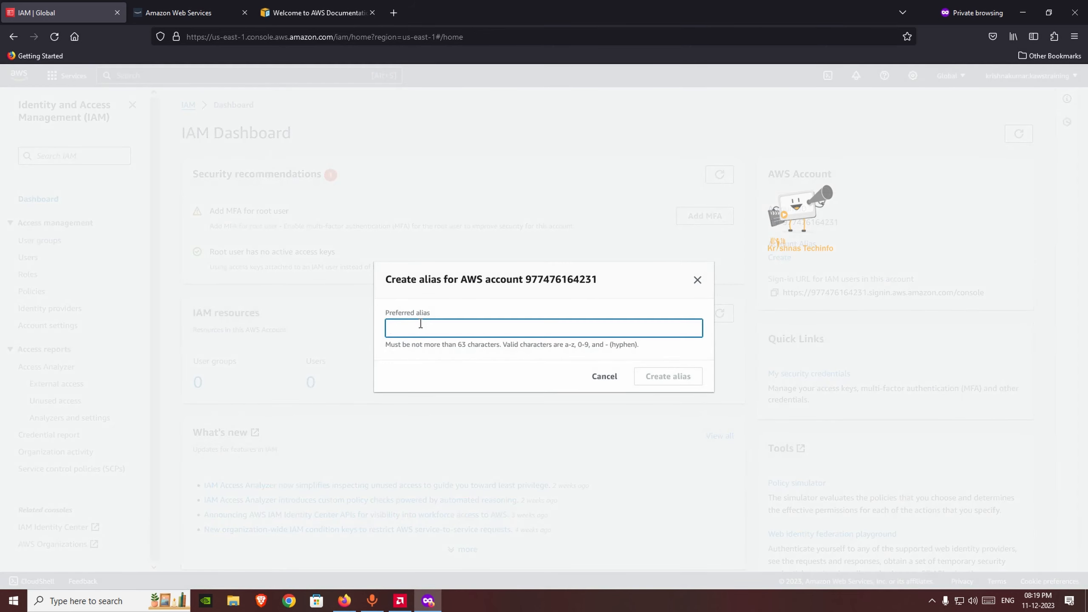
type("K")
key("BackSpace")
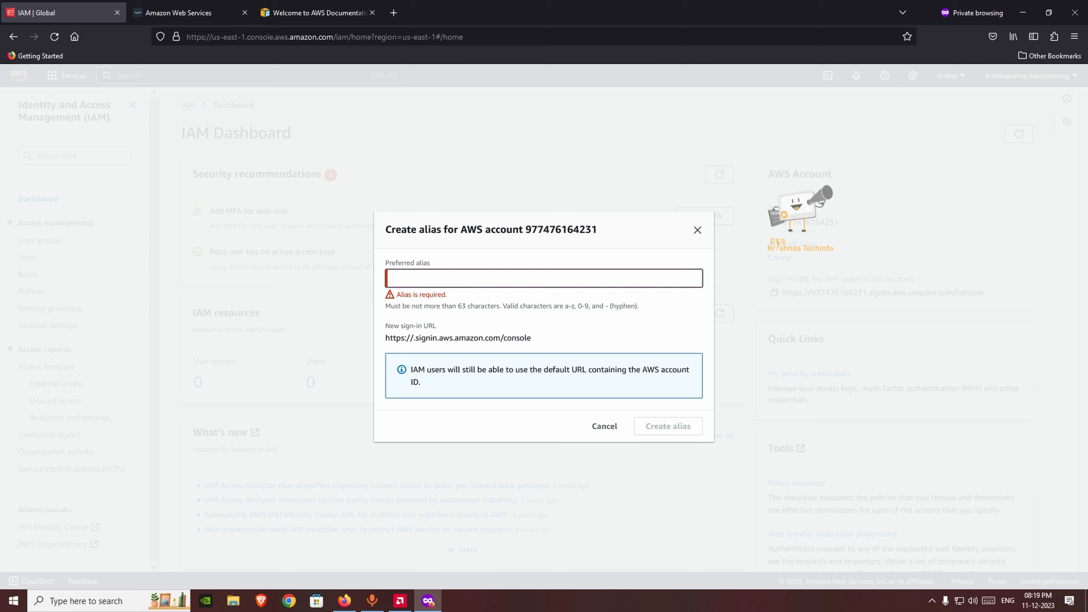
type("krishnas")
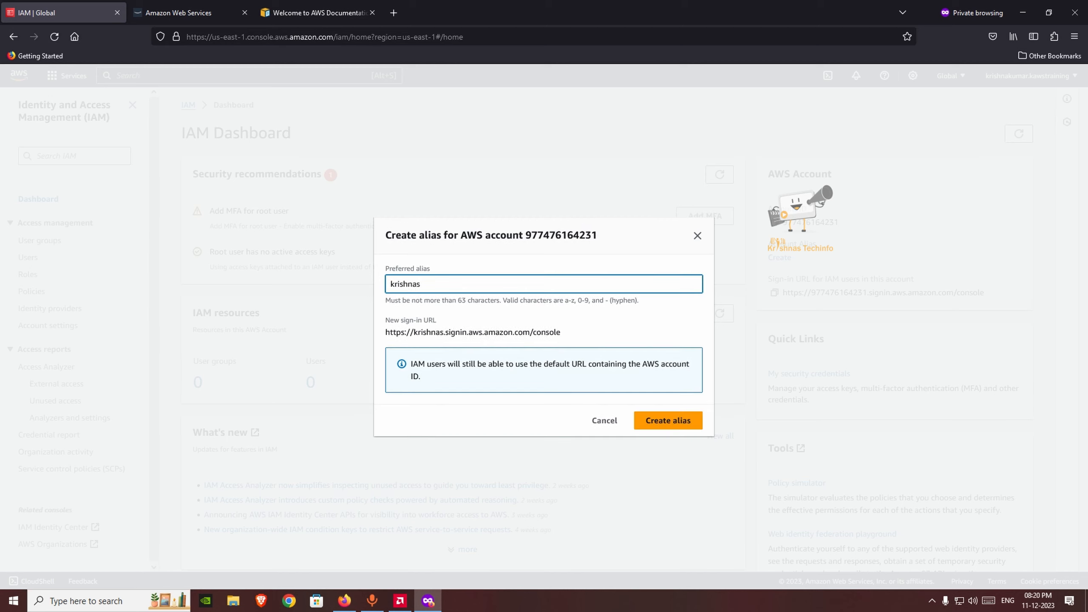
type("tec")
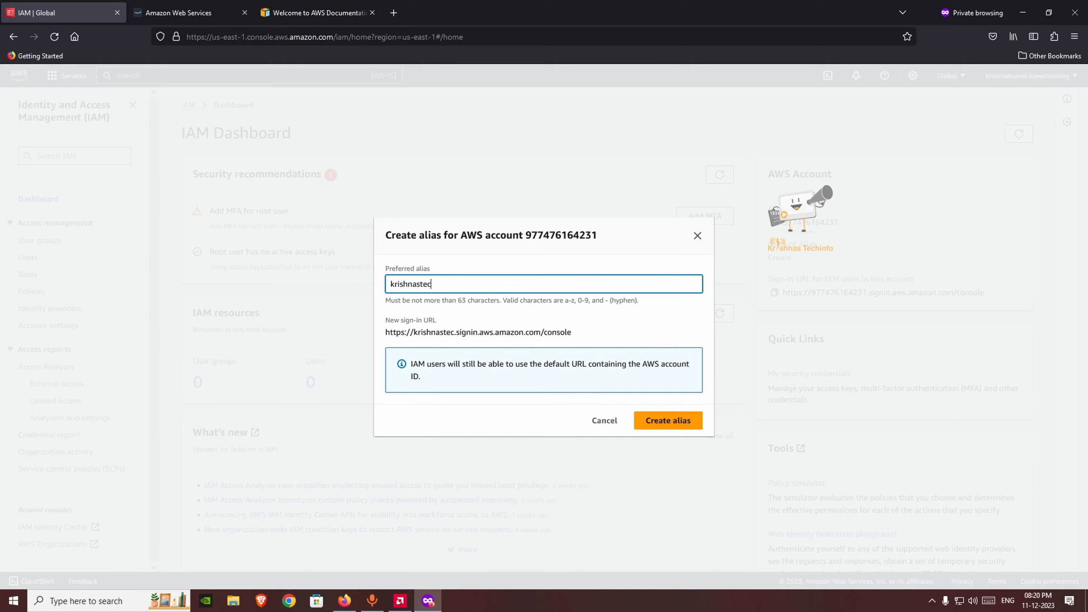
type("hinf")
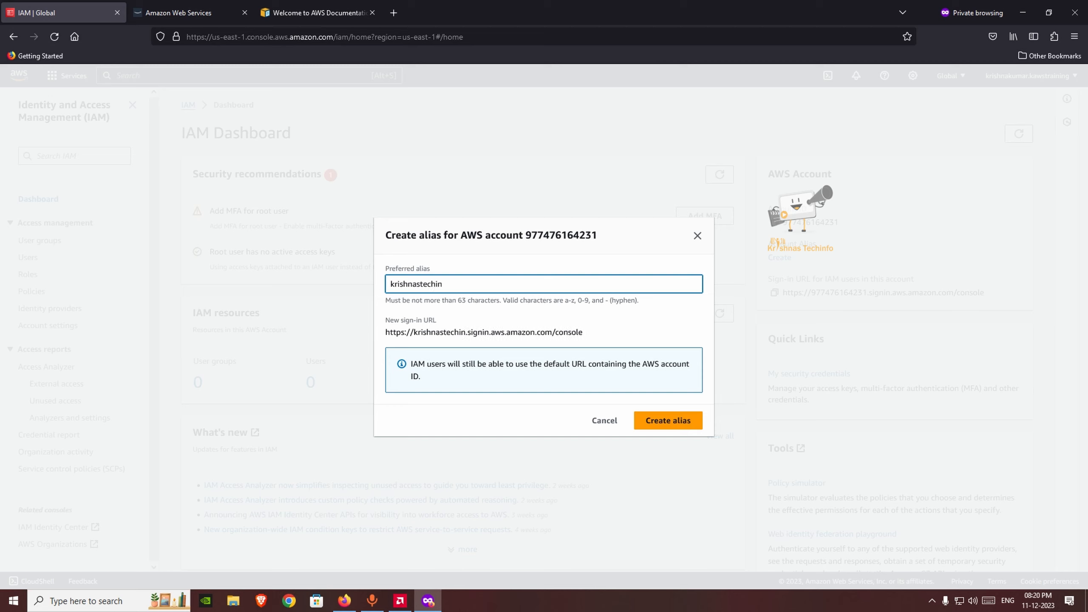
type("o")
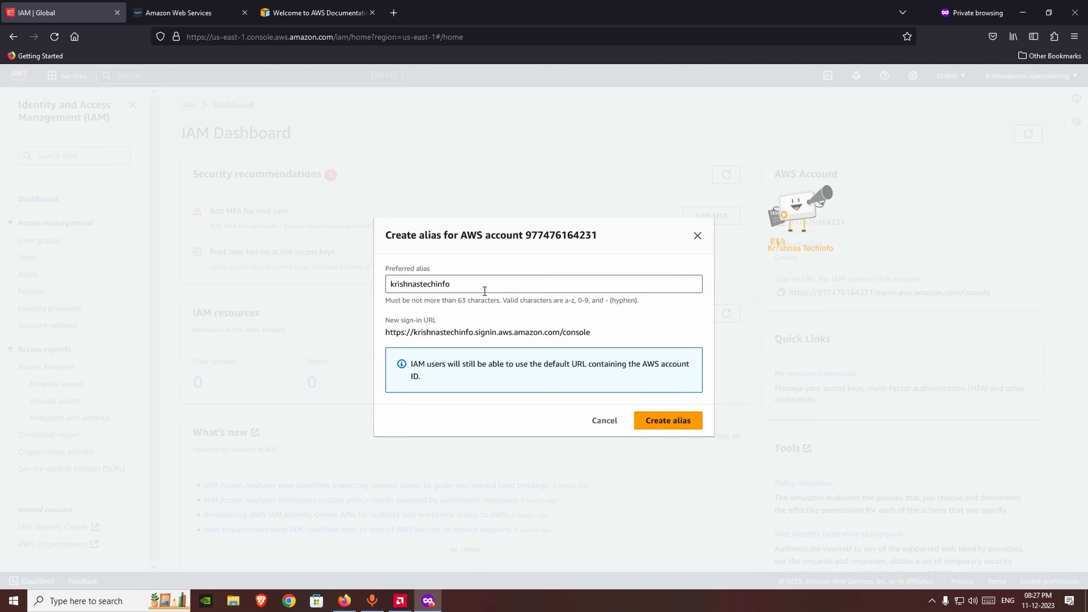
left_click(483, 286)
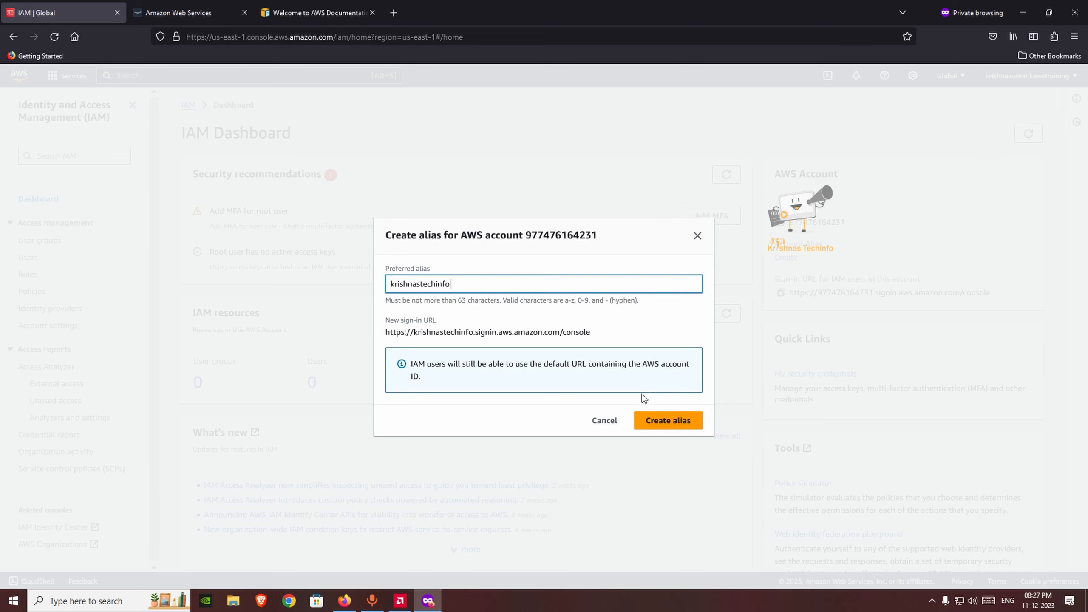
left_click(688, 425)
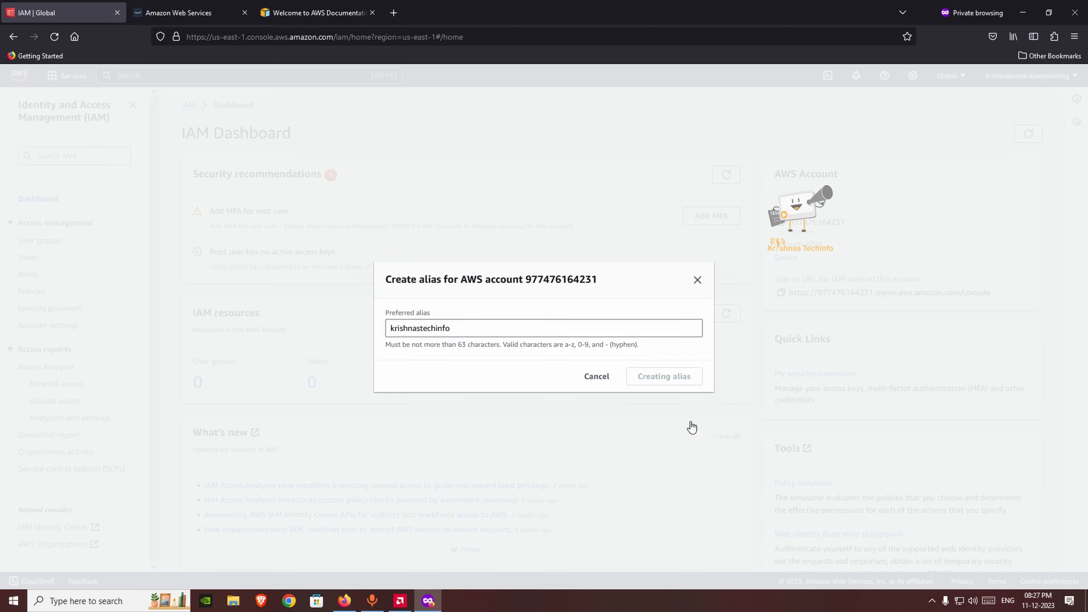
left_click(1035, 103)
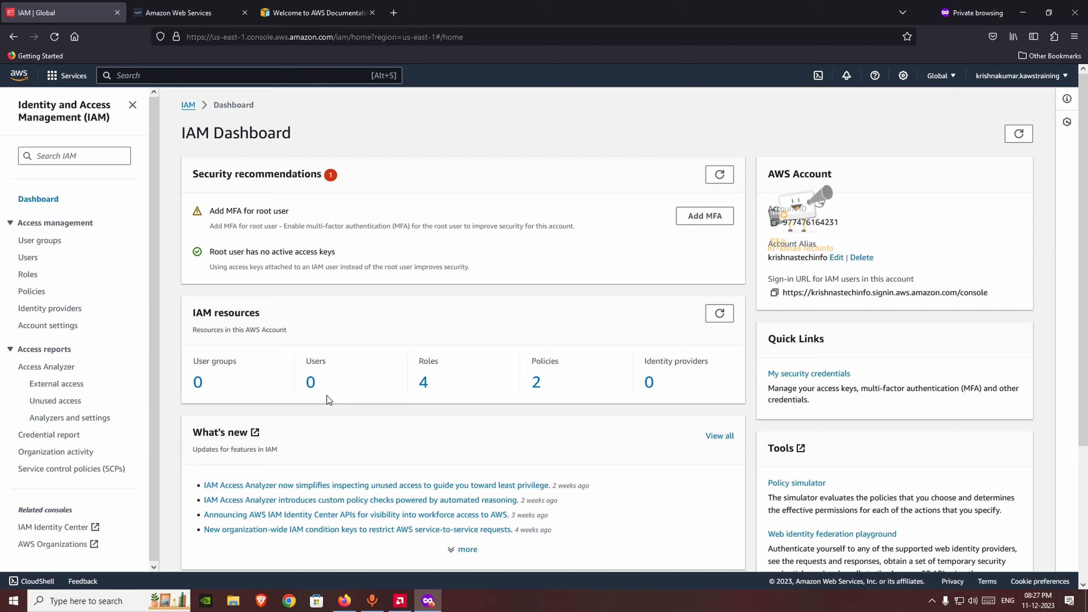
- Start a new user from Users, choosing an IAM user rather than Identity Center
left_click(312, 382)
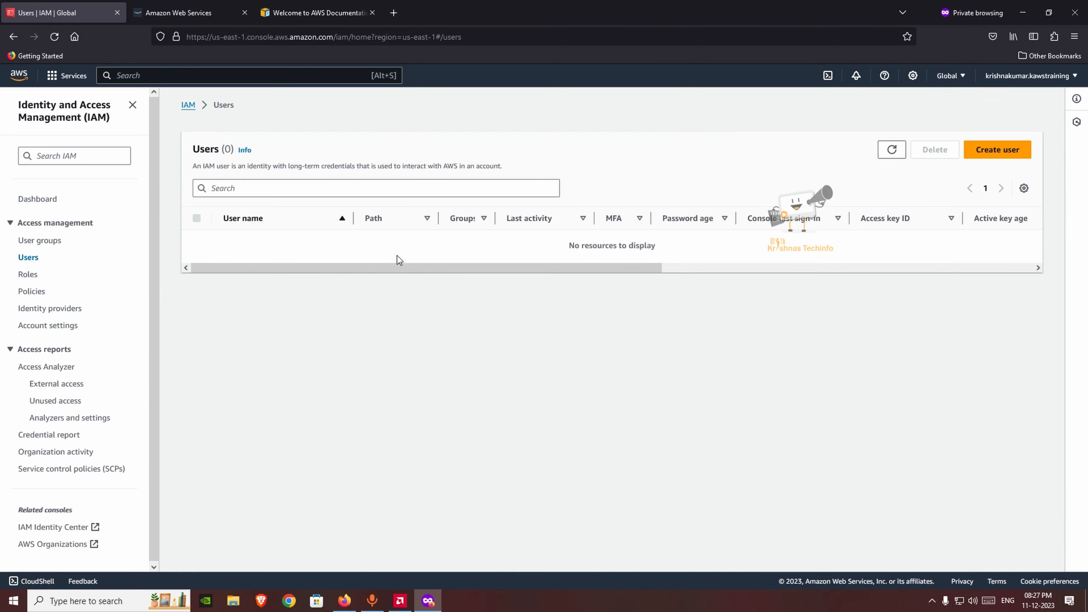
left_click(999, 150)
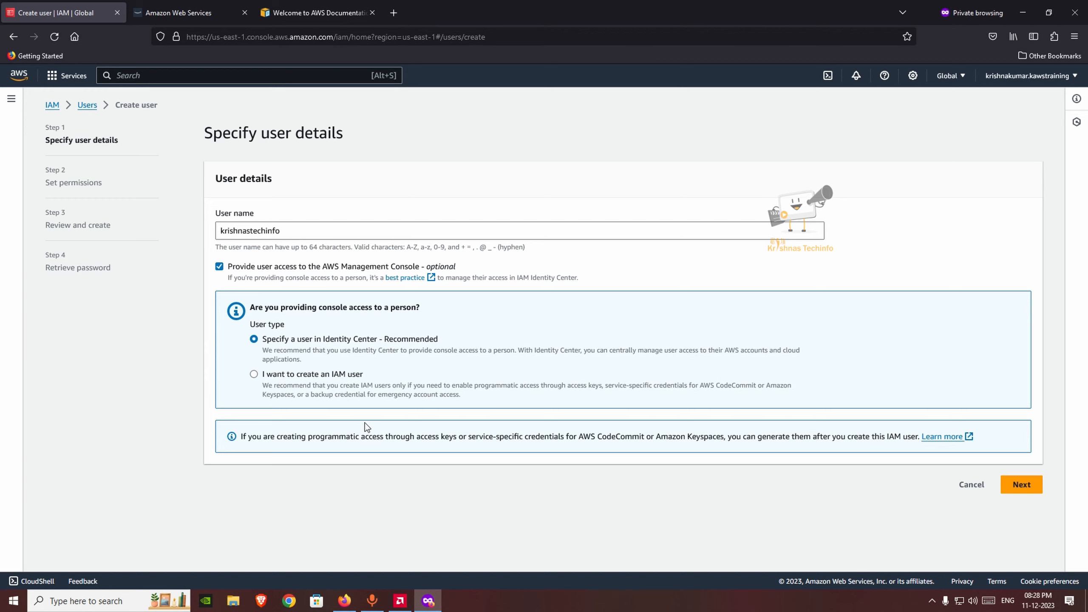
left_click(313, 374)
- Give the user a custom console password with no forced reset, then continue to permissions
scroll(383, 276, "down", 1)
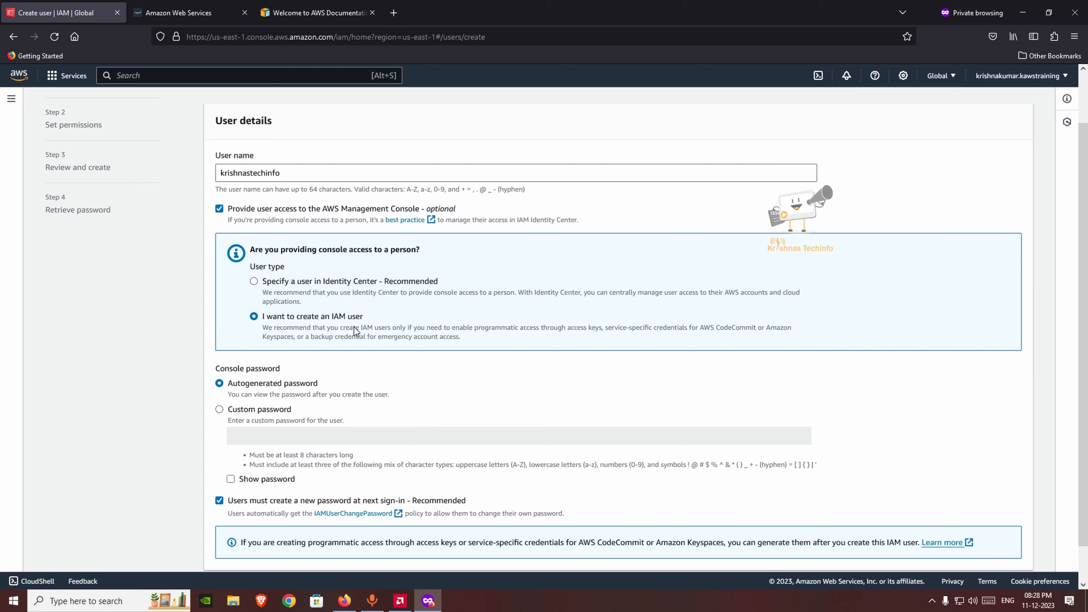
scroll(354, 327, "down", 1)
left_click(220, 370)
left_click(287, 403)
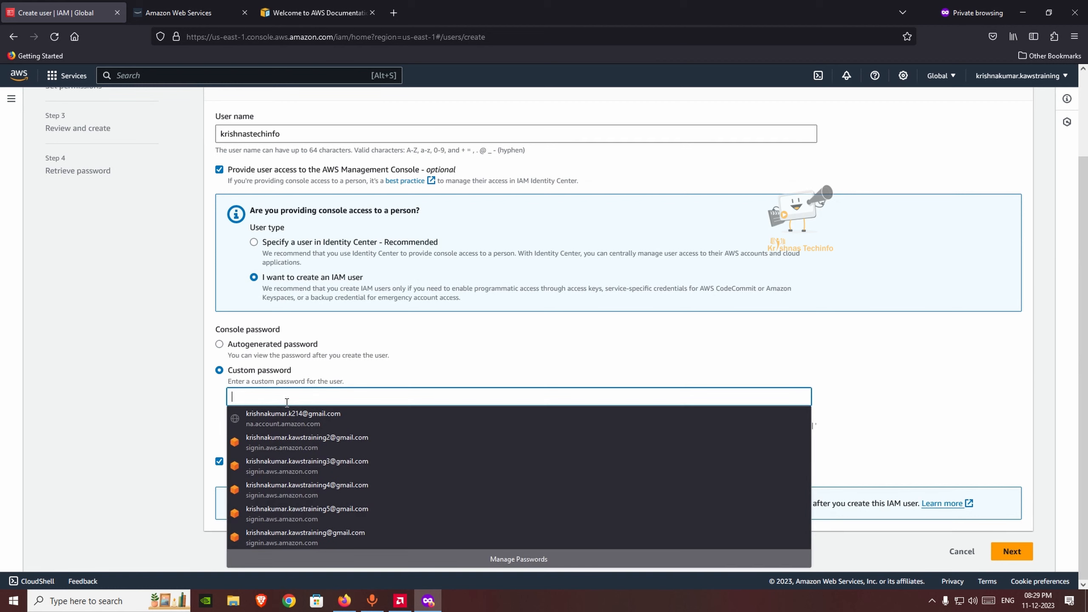
left_click(271, 418)
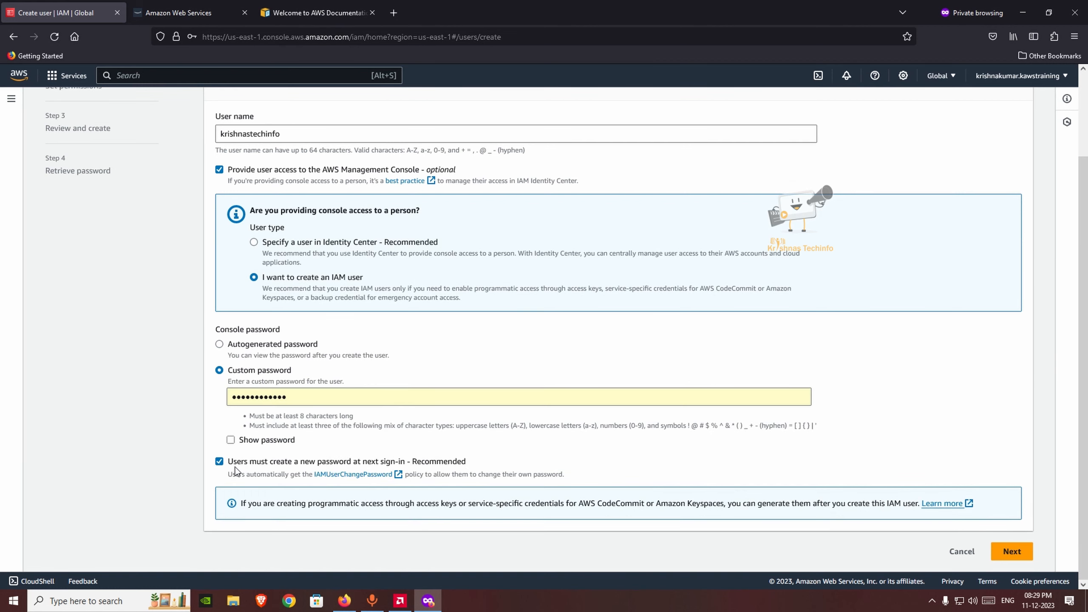
left_click(219, 462)
left_click(1012, 551)
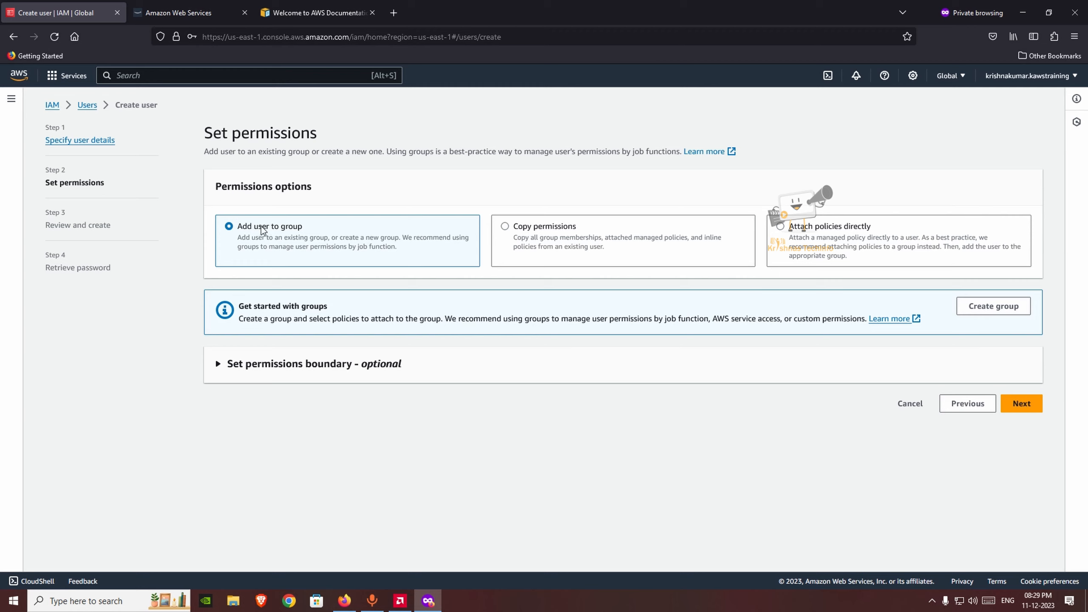
- Create a user group named 'admin' with the AdministratorAccess policy attached
left_click(981, 308)
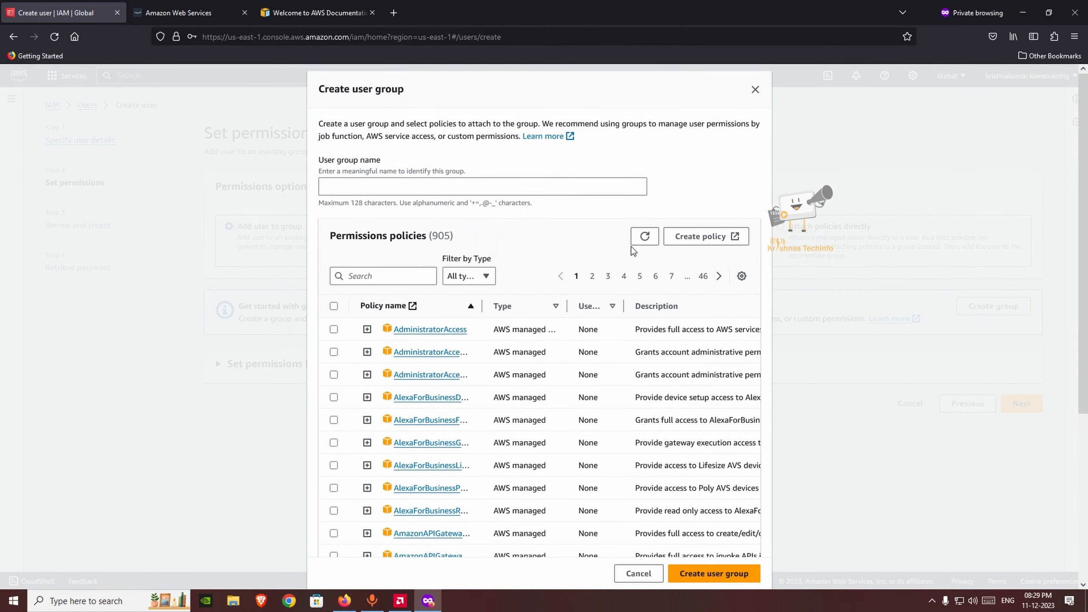
left_click(411, 187)
scroll(428, 240, "down", 2)
scroll(429, 241, "up", 2)
type("admin")
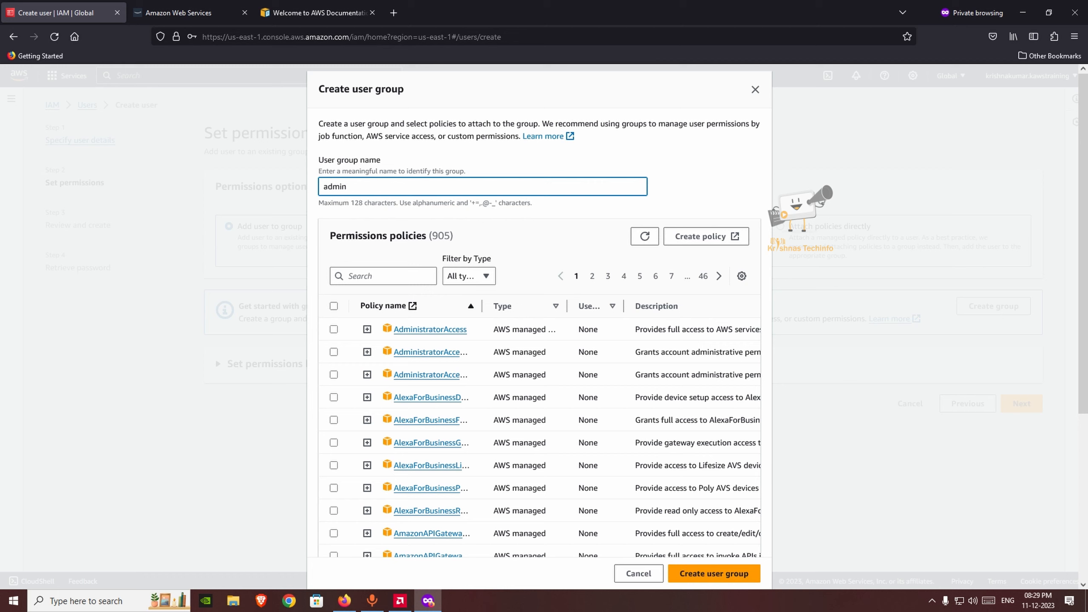
left_click(371, 281)
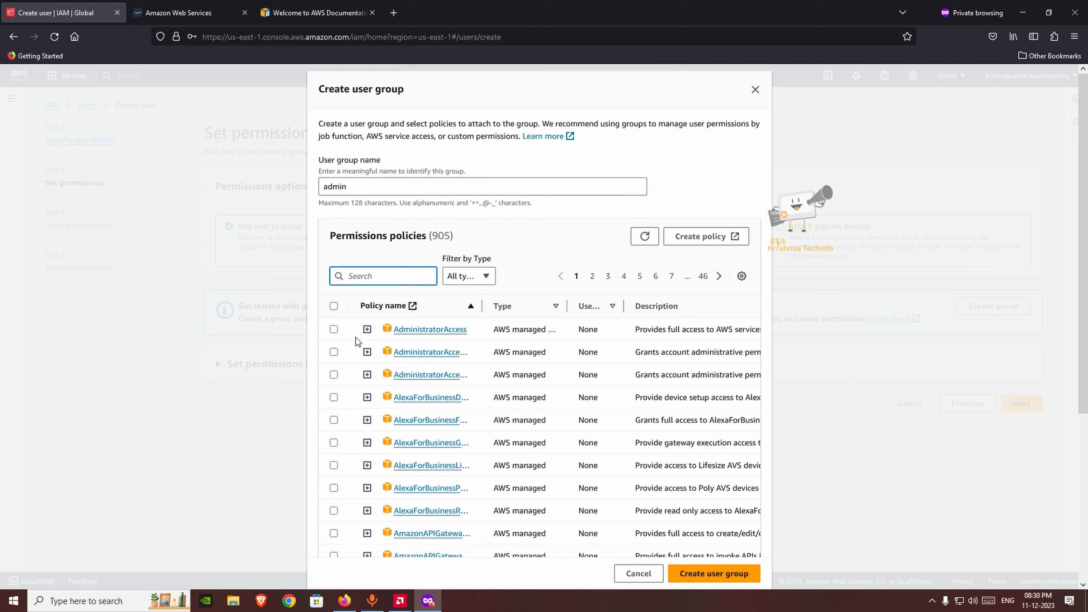
left_click(334, 329)
left_click_drag(482, 306, 523, 307)
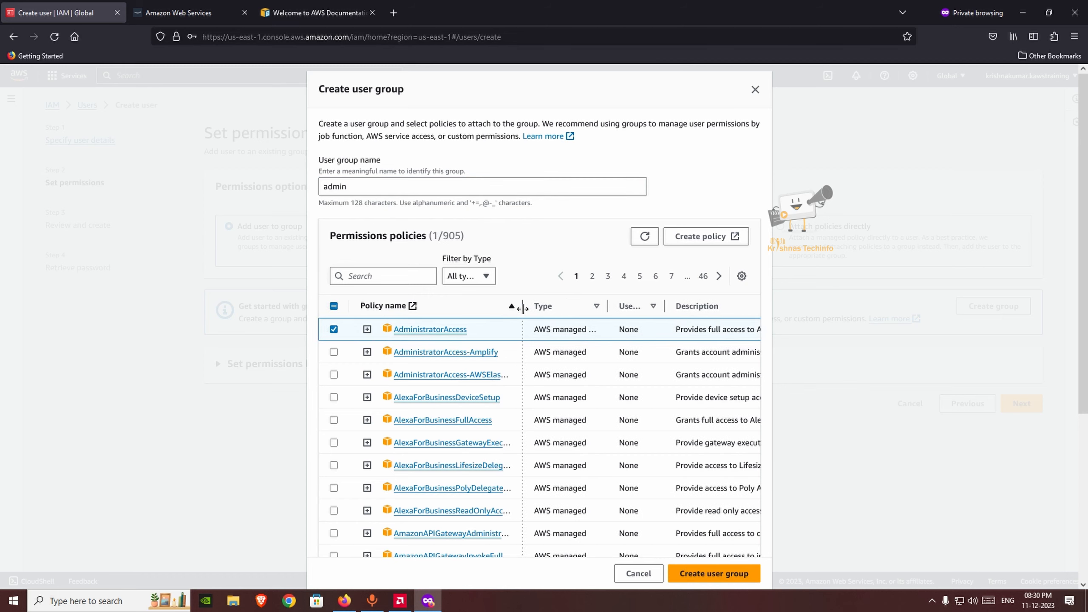
scroll(498, 339, "down", 5)
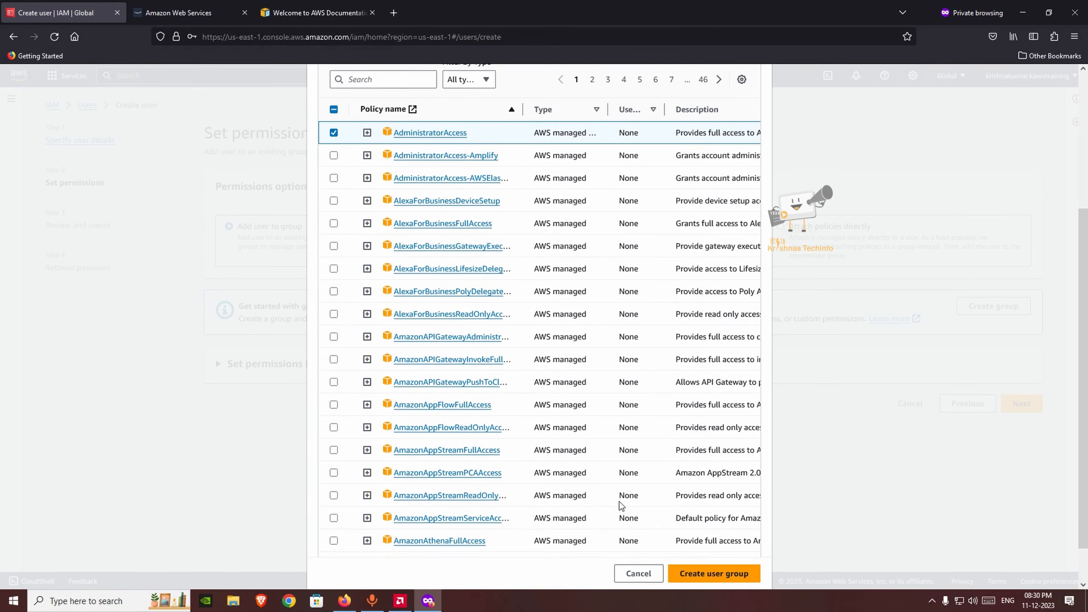
scroll(621, 505, "down", 1)
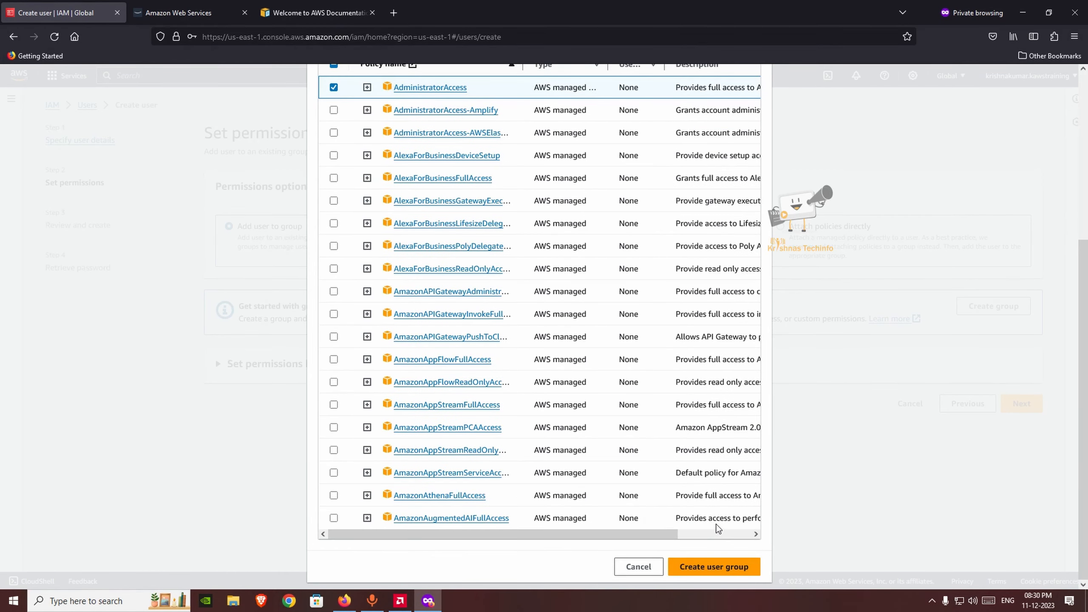
left_click(743, 573)
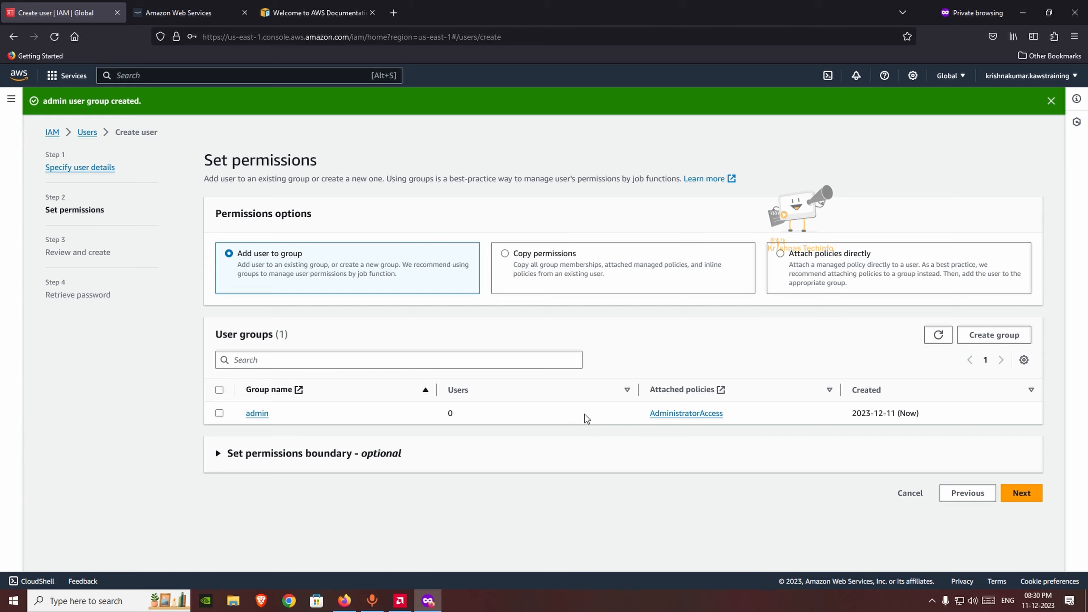
- Review and create the IAM user, download its credentials .csv, and return to Users
left_click(1022, 498)
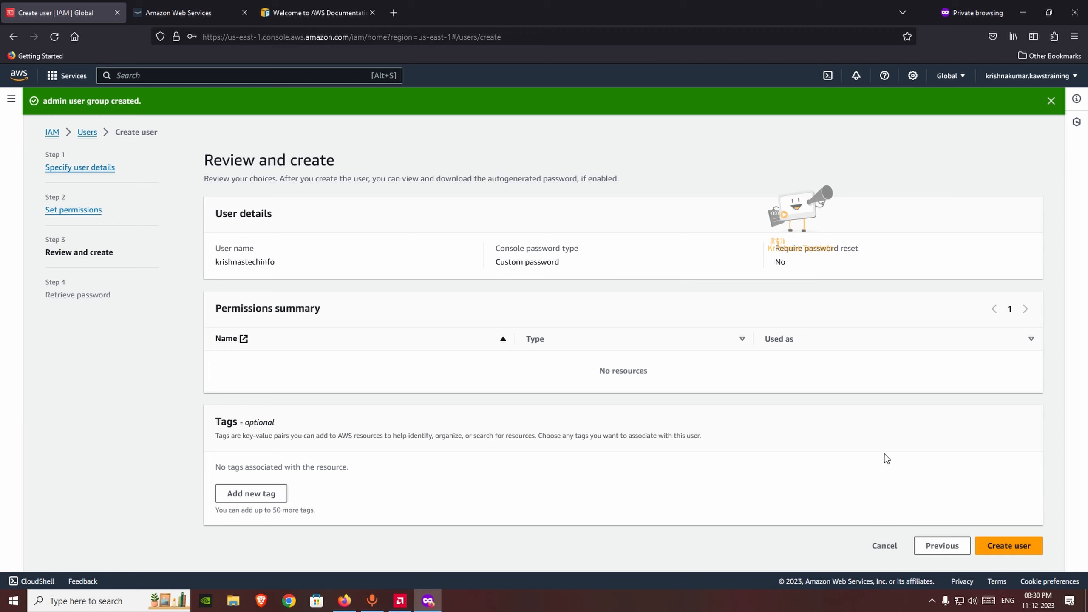
left_click(1037, 550)
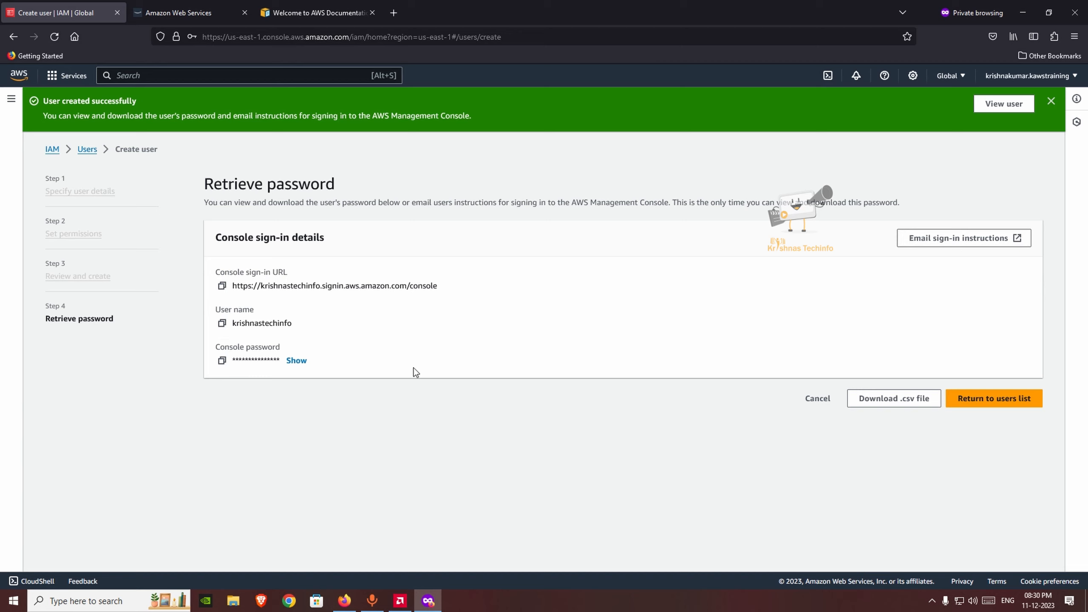
left_click(917, 406)
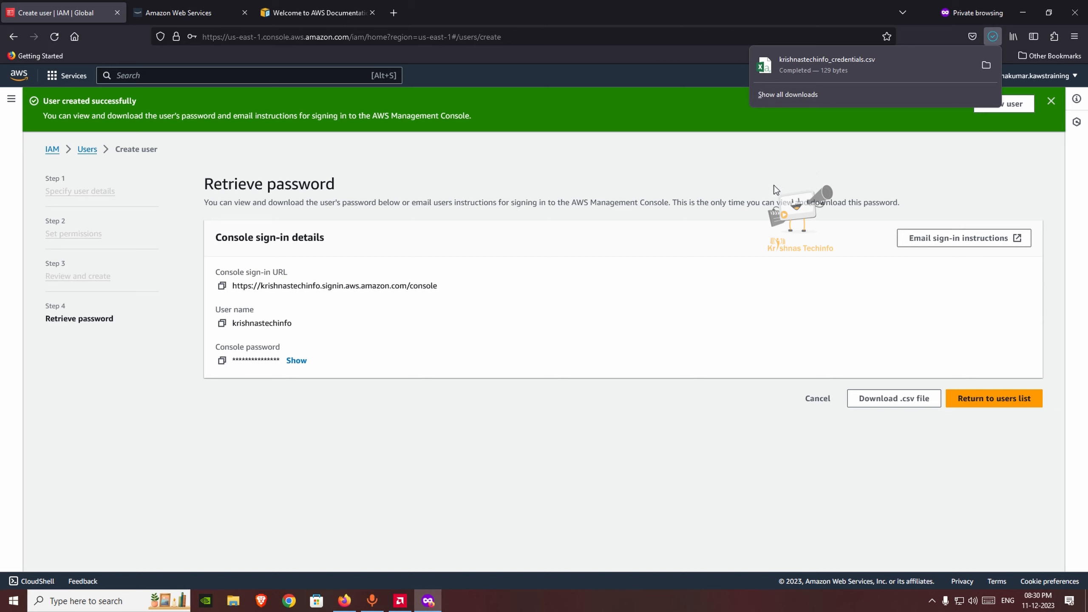
left_click(1013, 407)
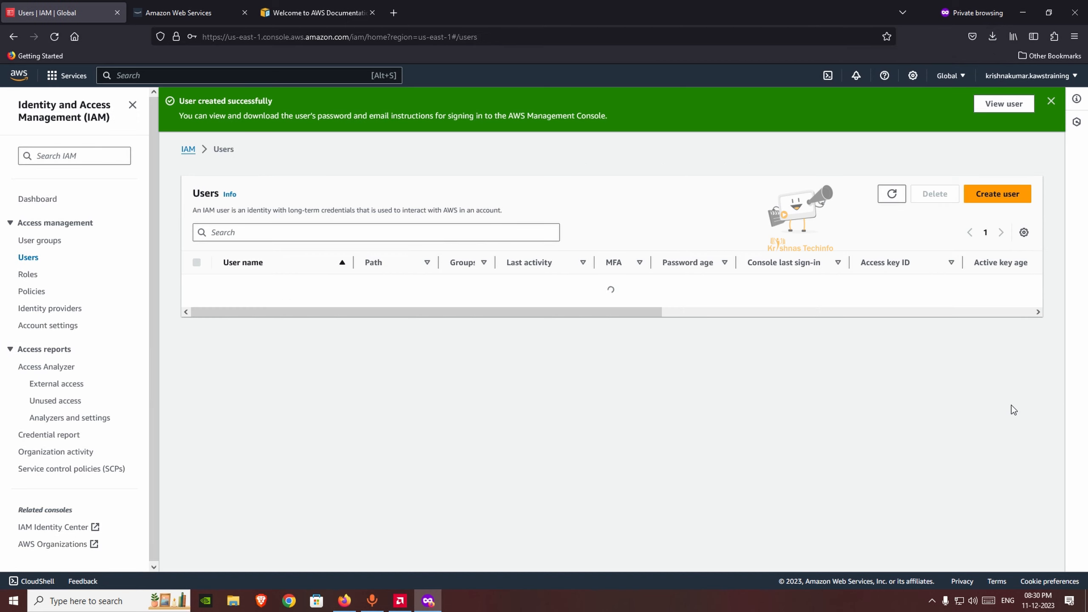
- Copy the IAM sign-in URL and sign in as the new user in a private window
left_click(1051, 101)
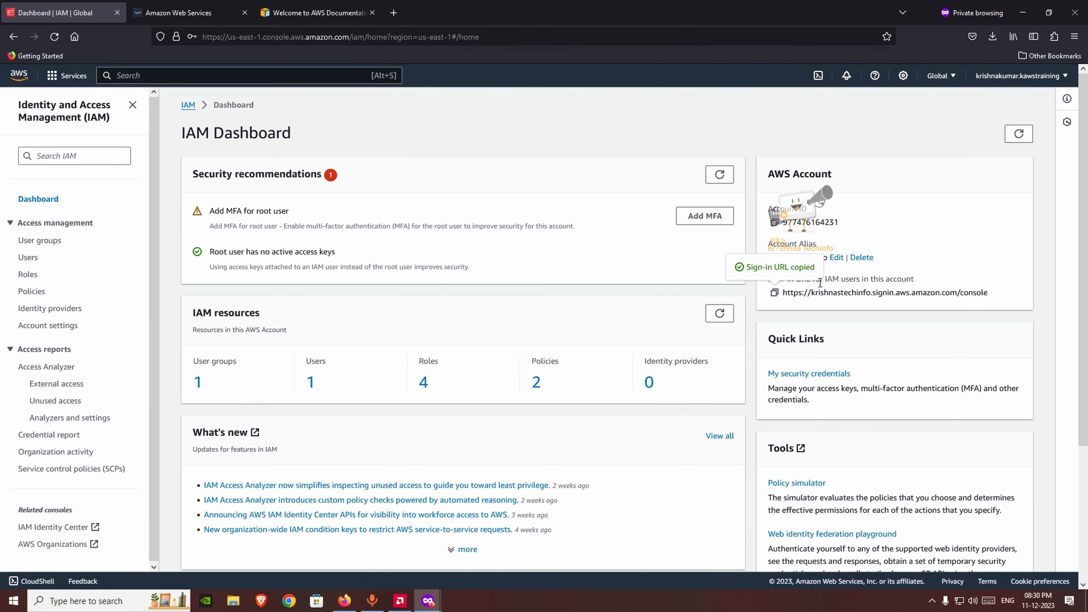
left_click(774, 294)
mouse_move(428, 601)
left_click(468, 576)
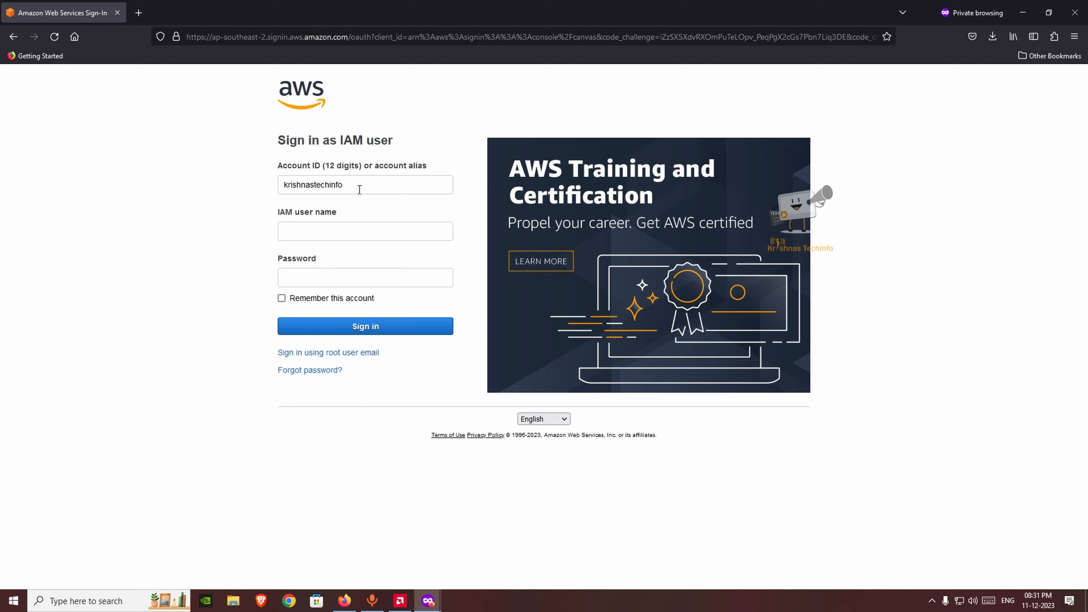
left_click(320, 233)
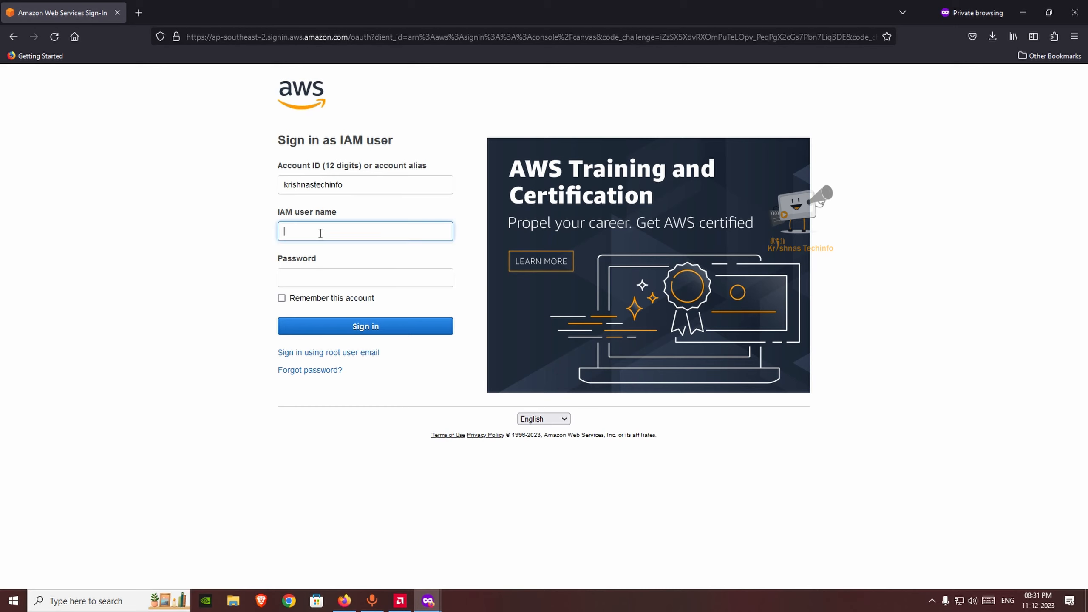
type("k")
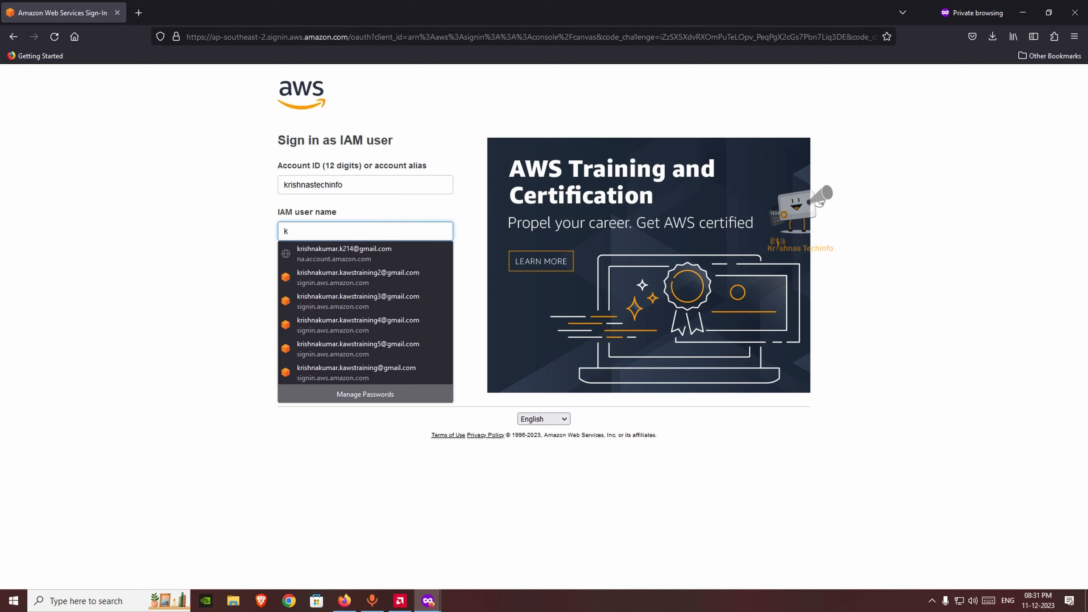
type("rishnastechinfo")
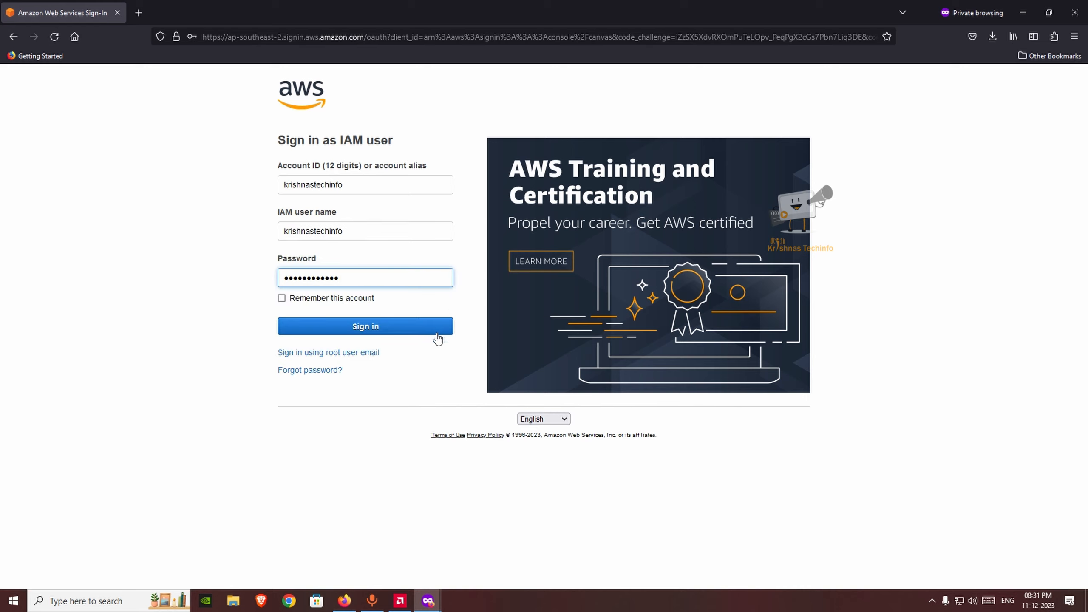
left_click(435, 333)
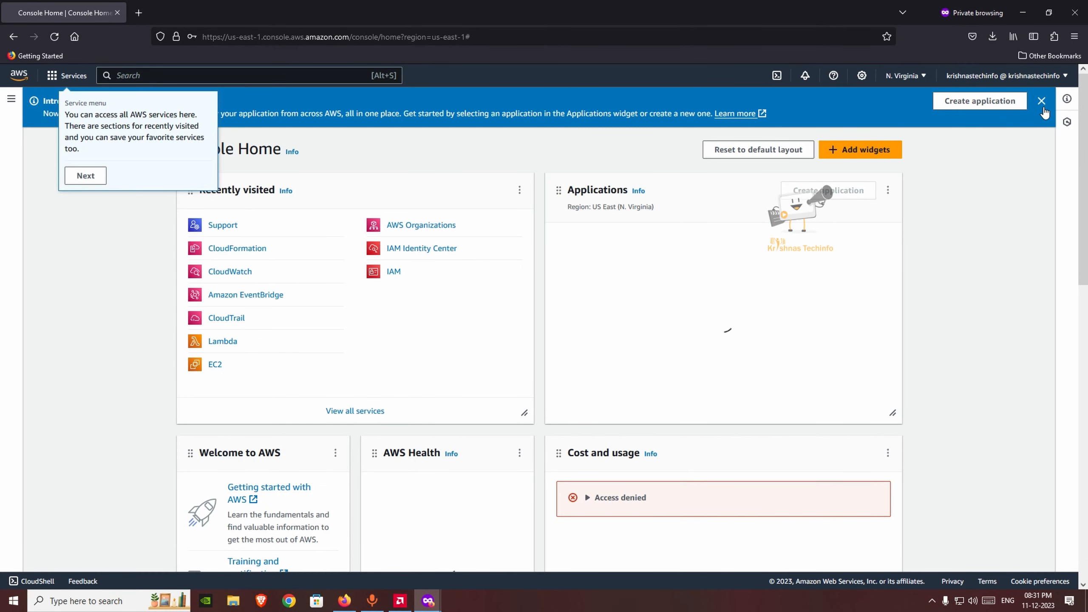
left_click(1042, 101)
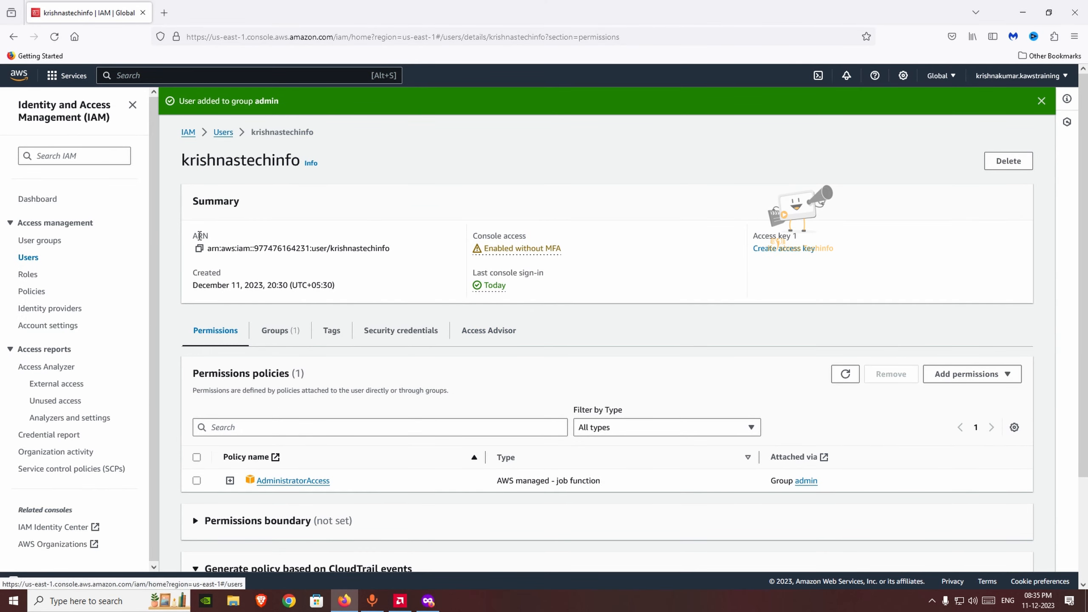
- Start adding MFA for the root user from the Dashboard, choosing the Authenticator app option
left_click(1001, 81)
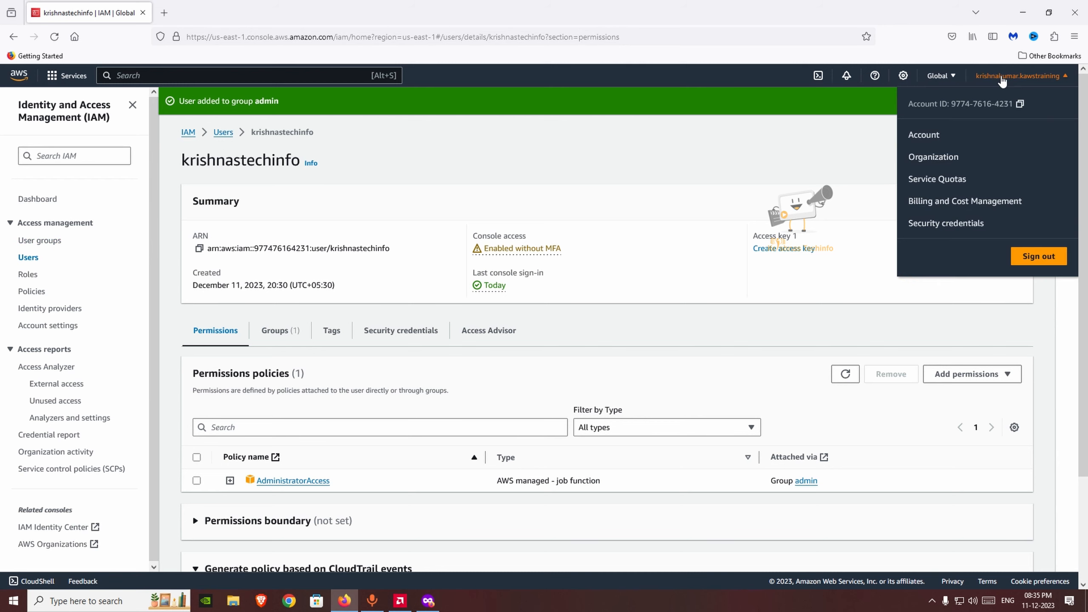
left_click(38, 201)
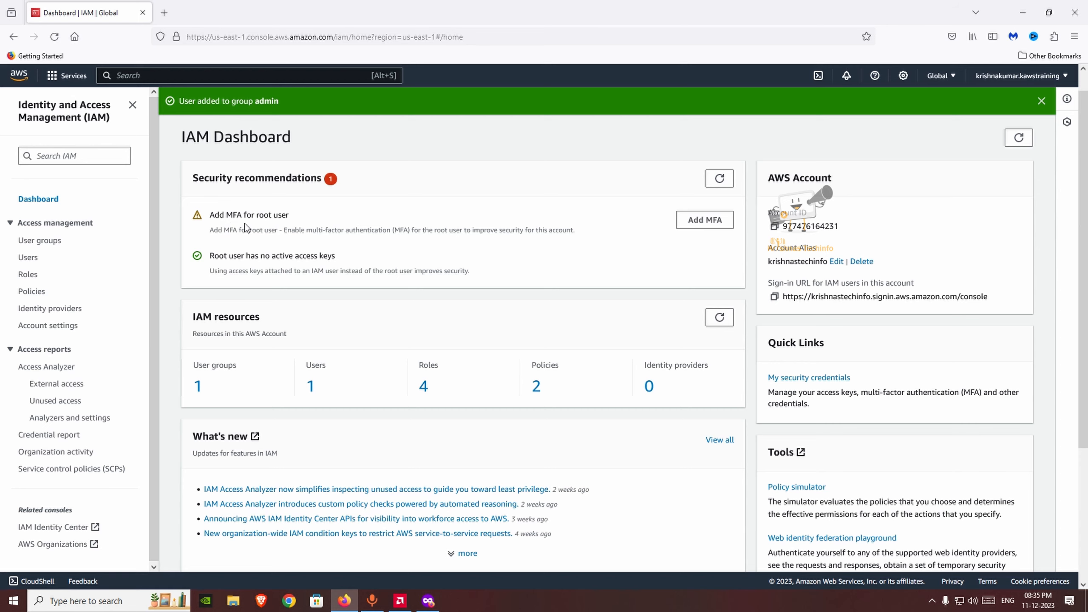
left_click(719, 224)
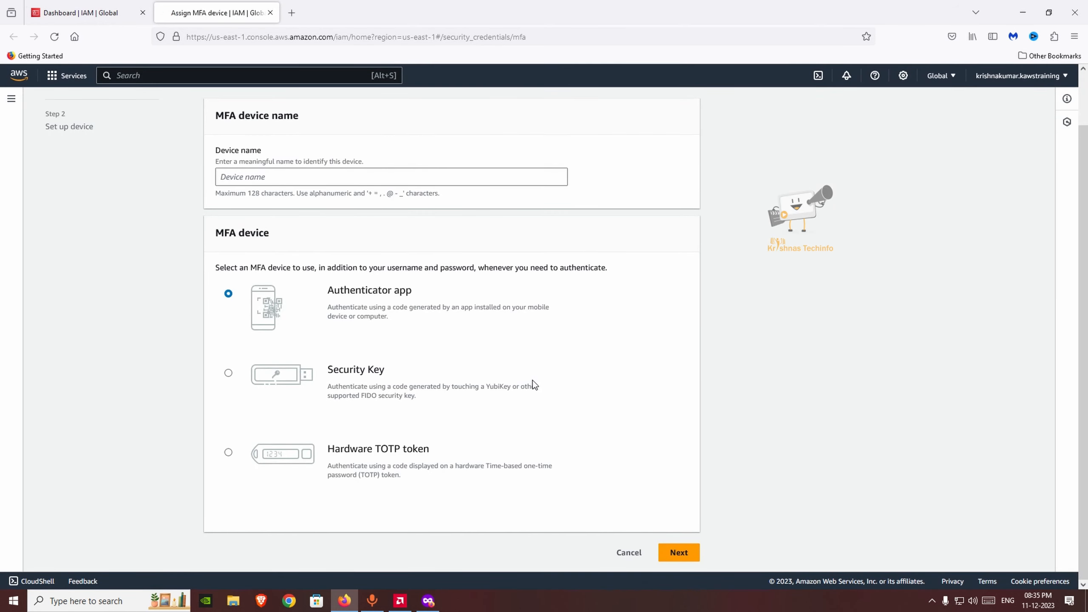
scroll(534, 385, "up", 2)
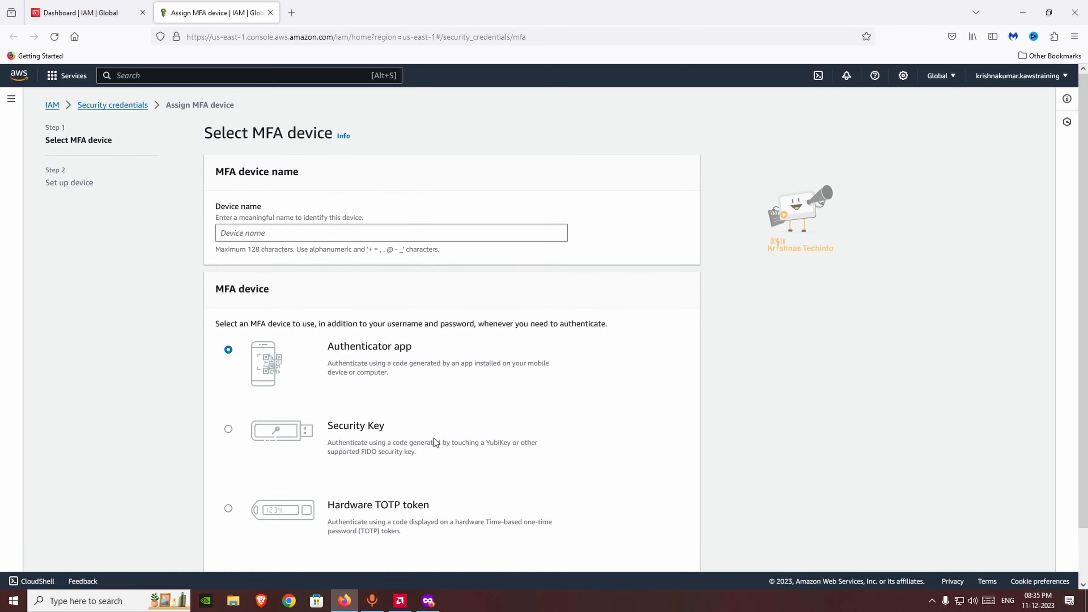
scroll(432, 443, "down", 2)
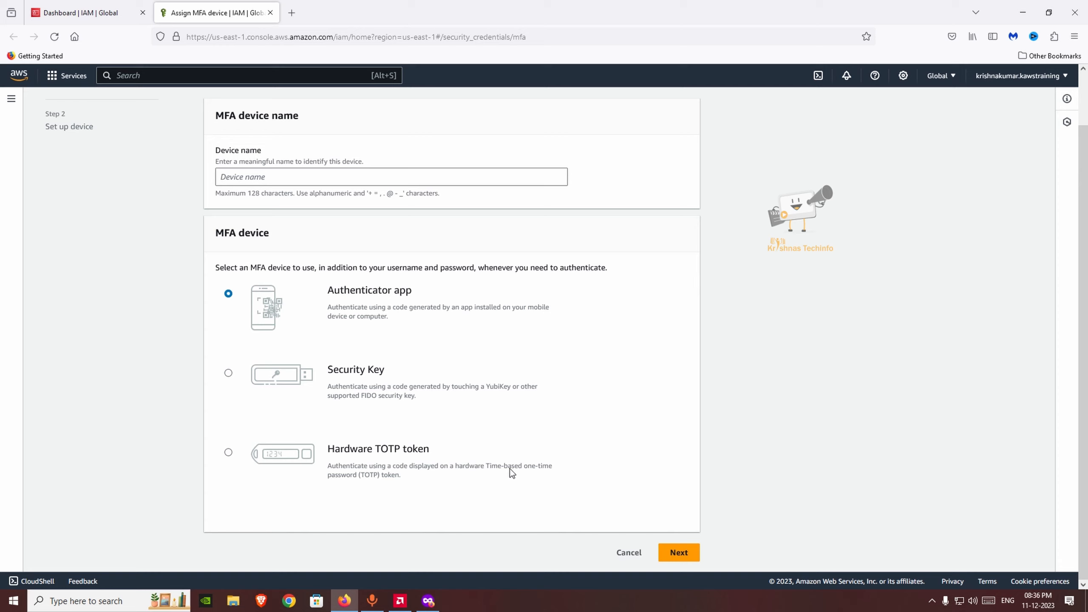
left_click(489, 385)
right_click(510, 386)
left_click(392, 331)
- Paste in the MFA device name and reveal the QR code on the setup step
left_click(291, 176)
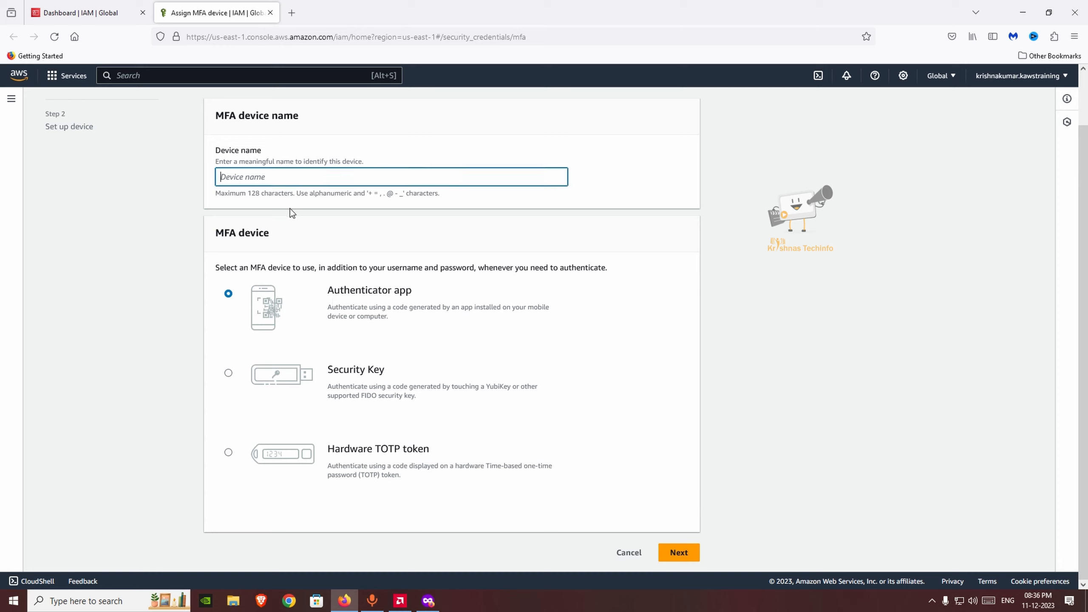
key("ctrl+v")
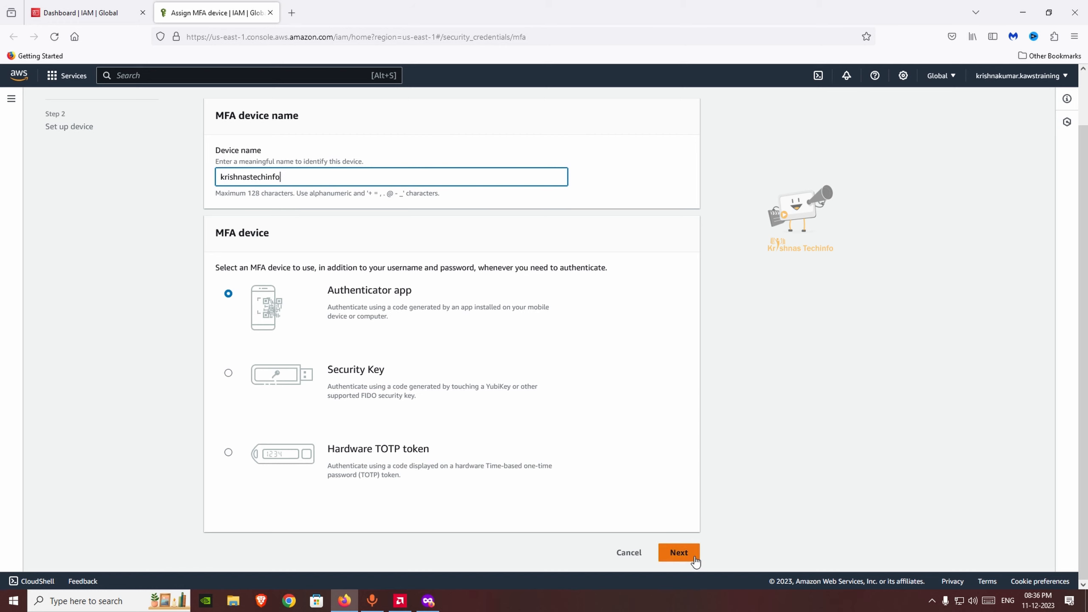
left_click(679, 552)
left_click(314, 349)
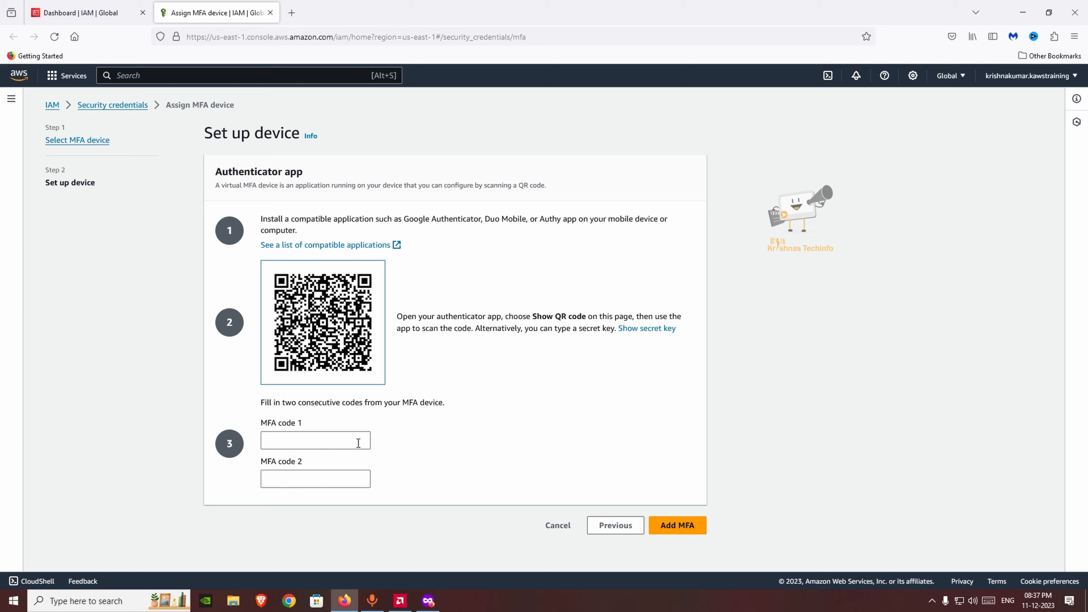
left_click(304, 438)
- Browse the AWS page of compatible authenticator apps, then return to the MFA setup tab
left_click(369, 245)
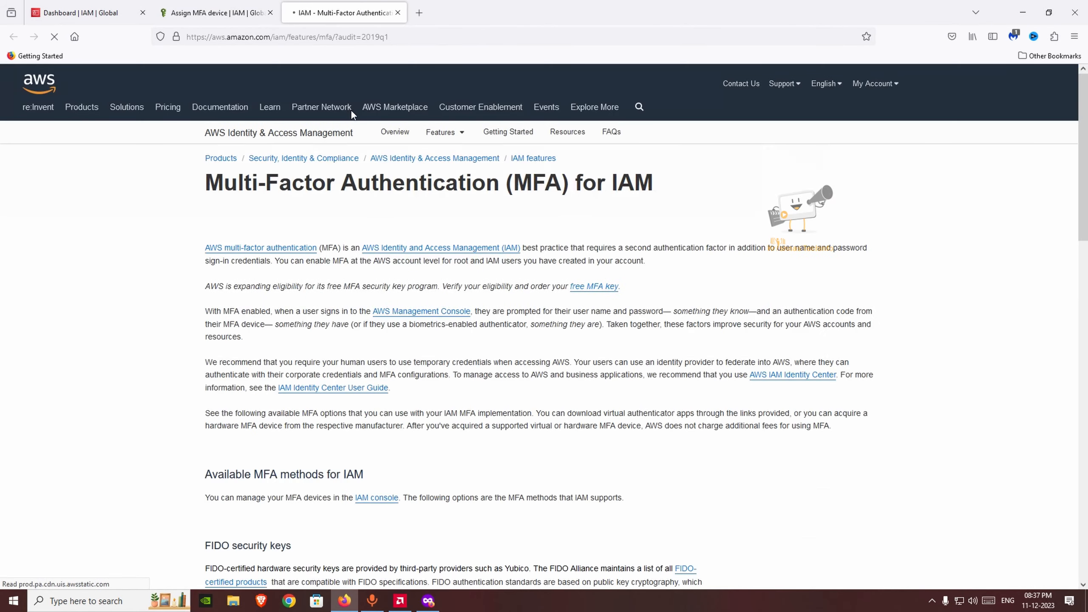
scroll(384, 481, "down", 5)
scroll(384, 481, "down", 10)
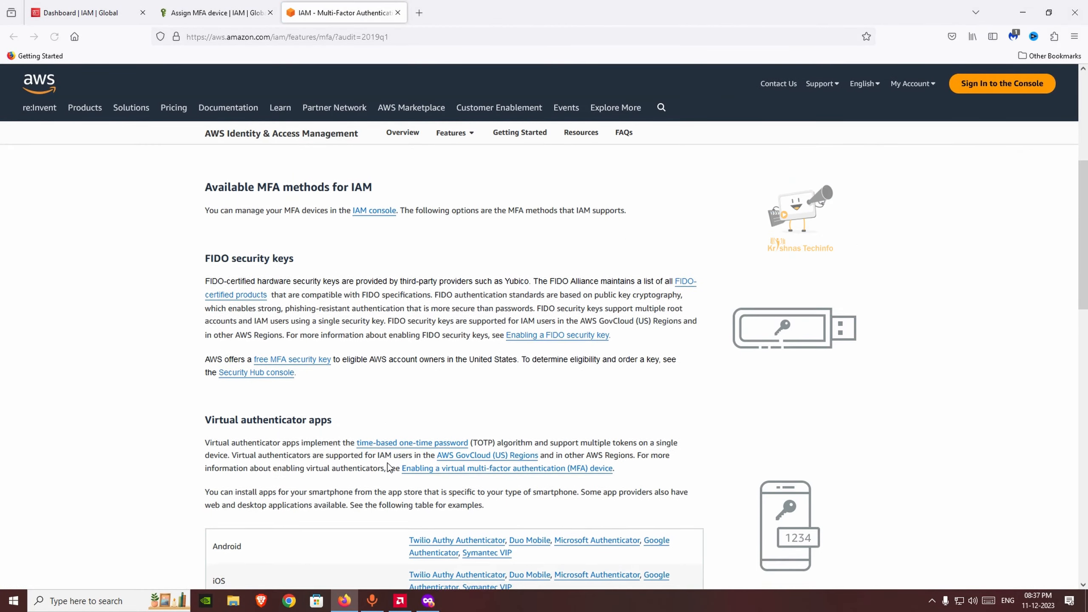
scroll(369, 473, "down", 4)
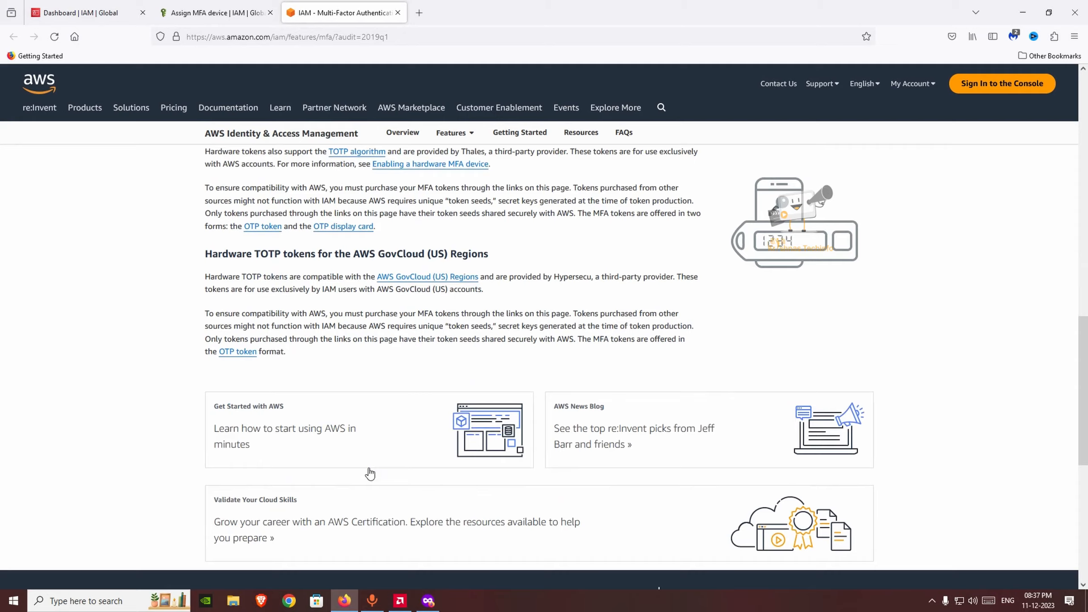
scroll(368, 474, "up", 9)
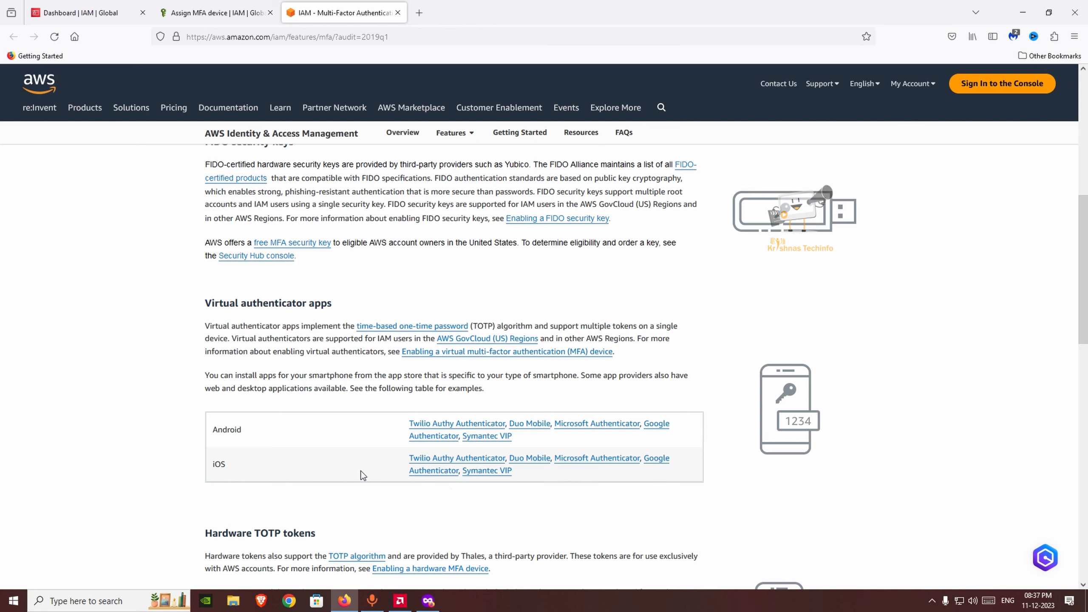
key("ctrl+shift+Tab")
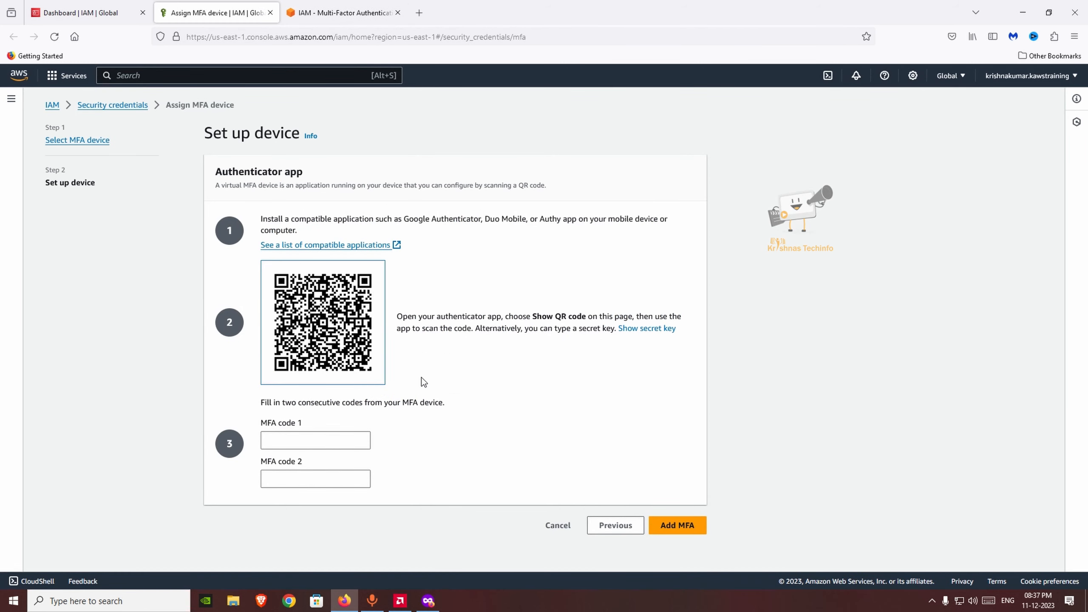
- Enter two consecutive authenticator codes and finish assigning the virtual MFA device
key("Tab")
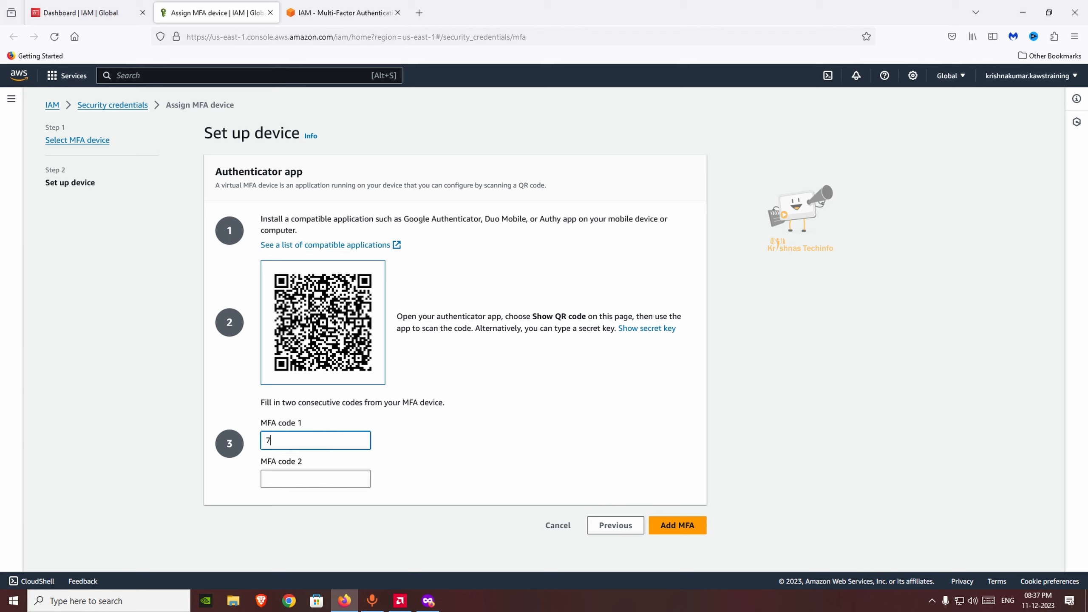
key("Tab")
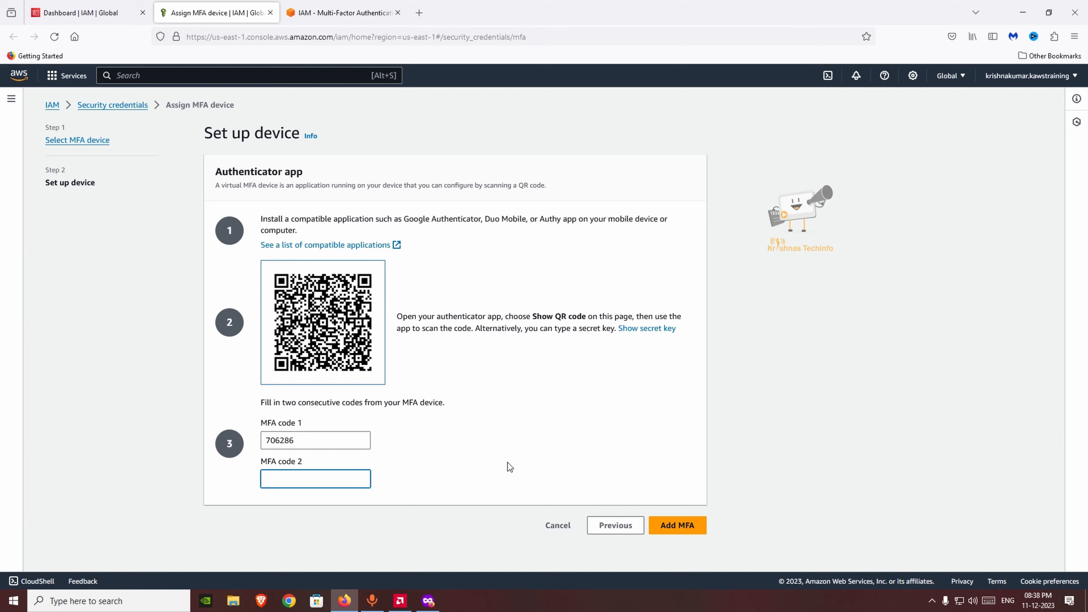
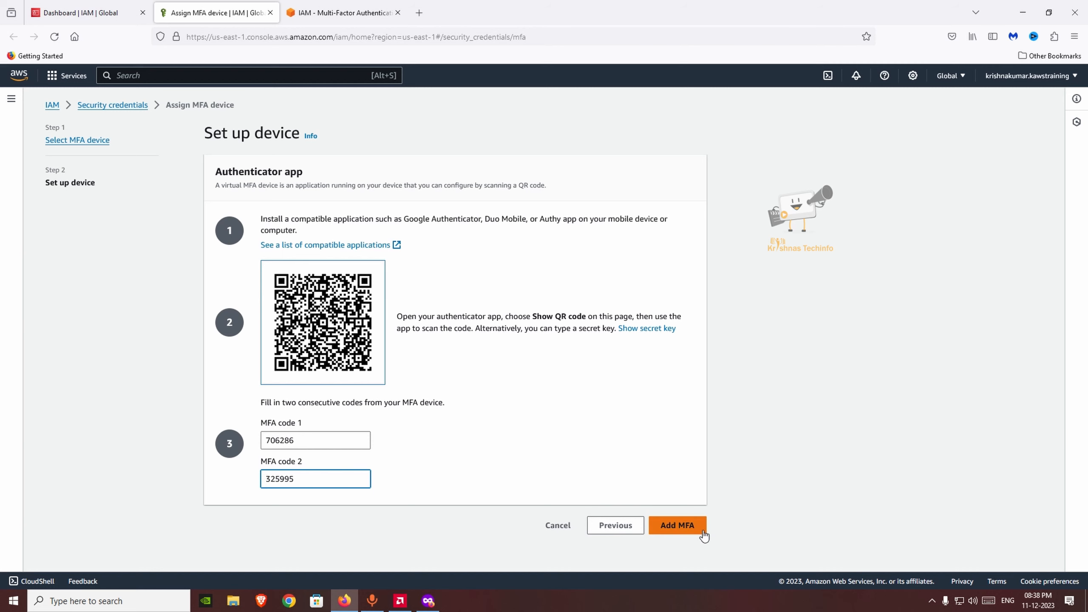
left_click(701, 533)
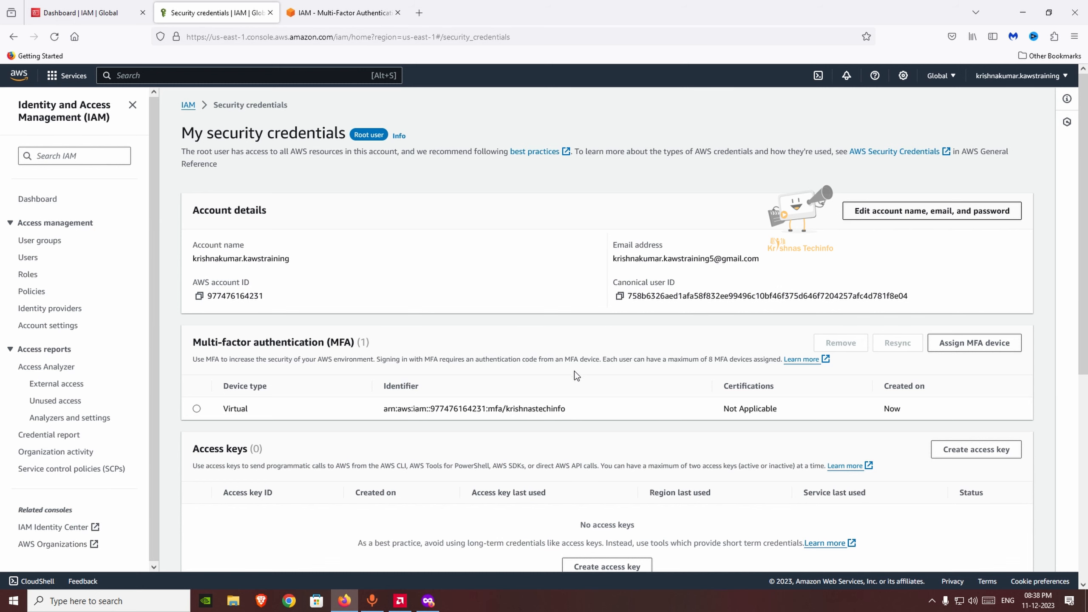
scroll(575, 371, "down", 4)
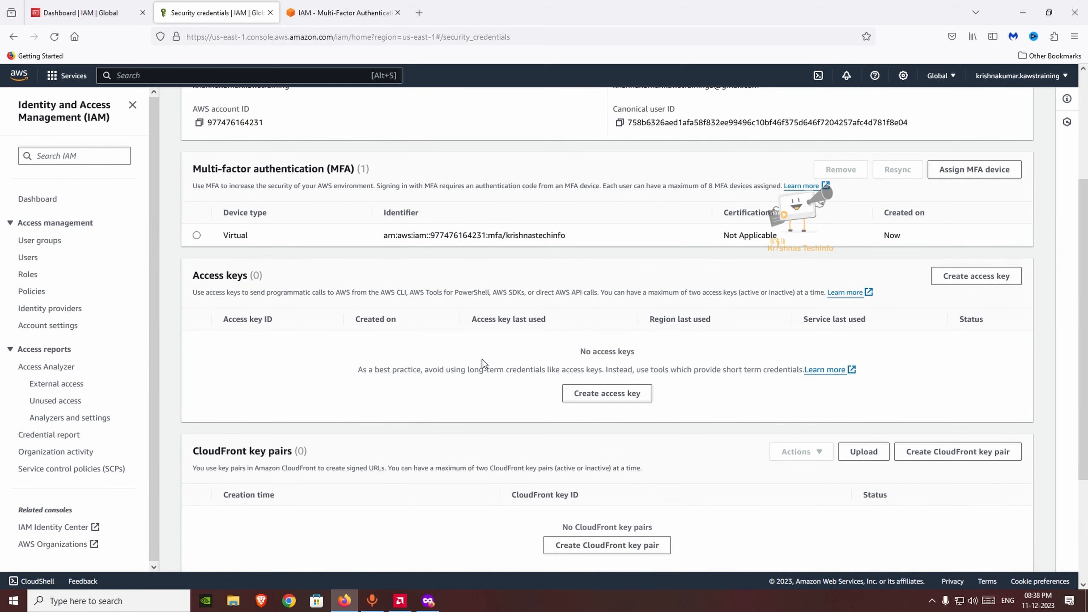
scroll(527, 259, "up", 4)
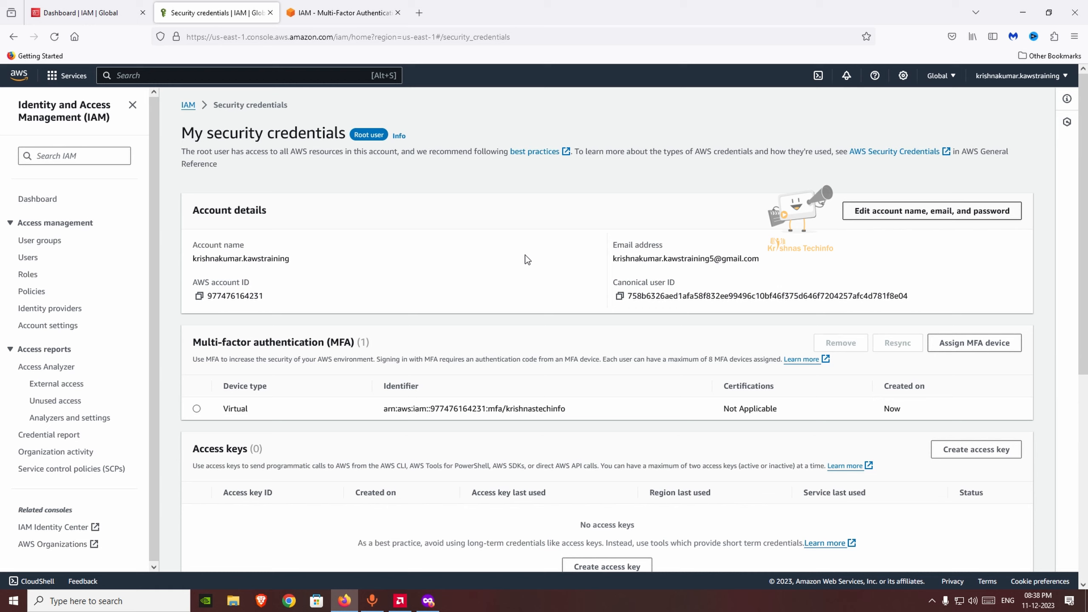
- Refresh the Dashboard's security recommendations, then open User groups to check the admin group
left_click(43, 200)
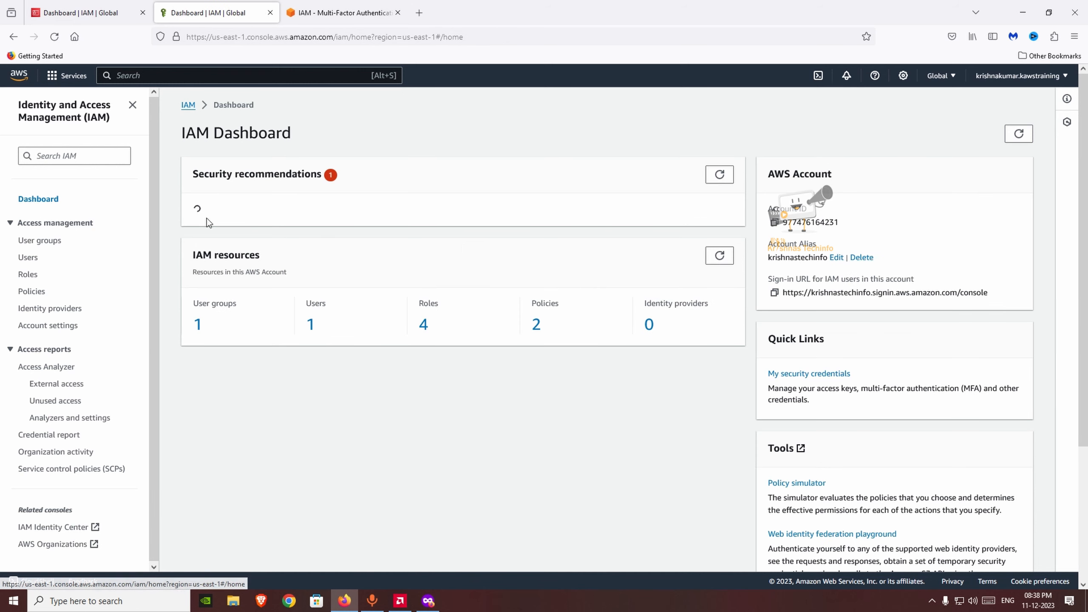
left_click(718, 179)
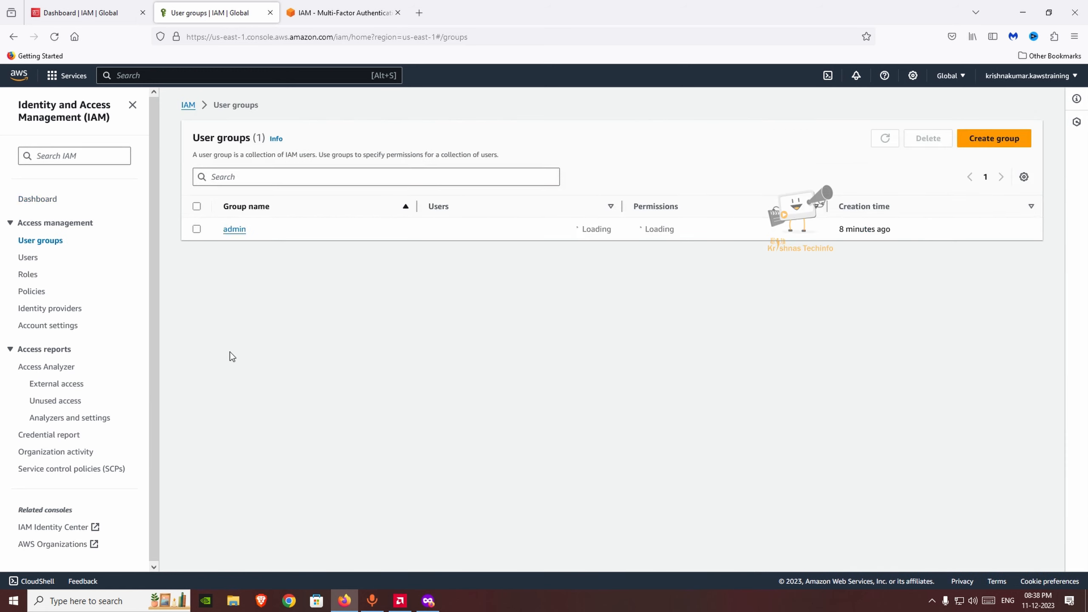
left_click(231, 358)
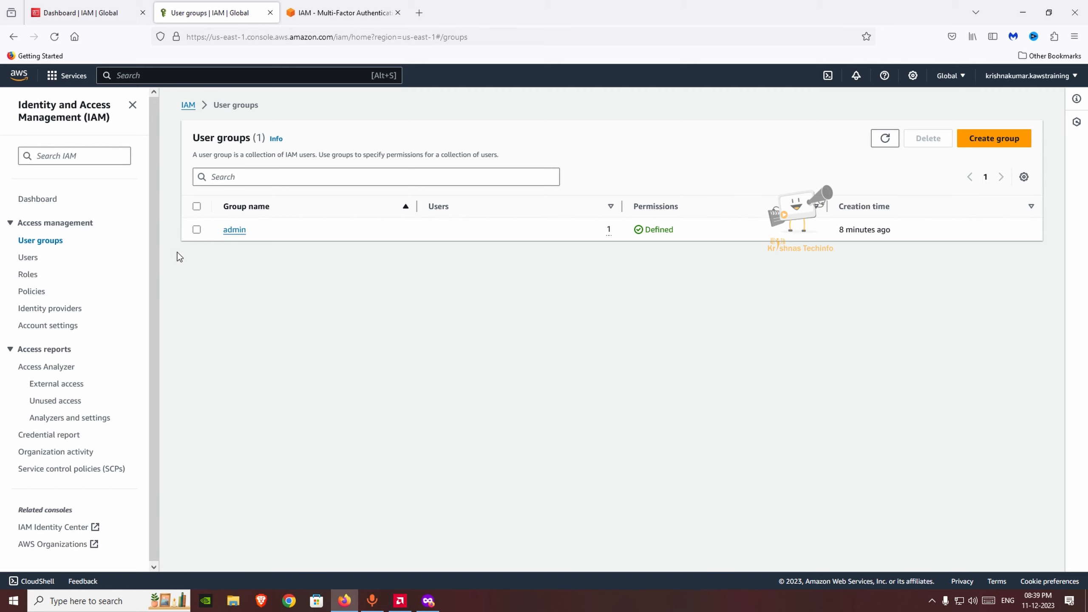
- Look over the admin group and Users list, then open the Policies list of 1163 policies
left_click(235, 232)
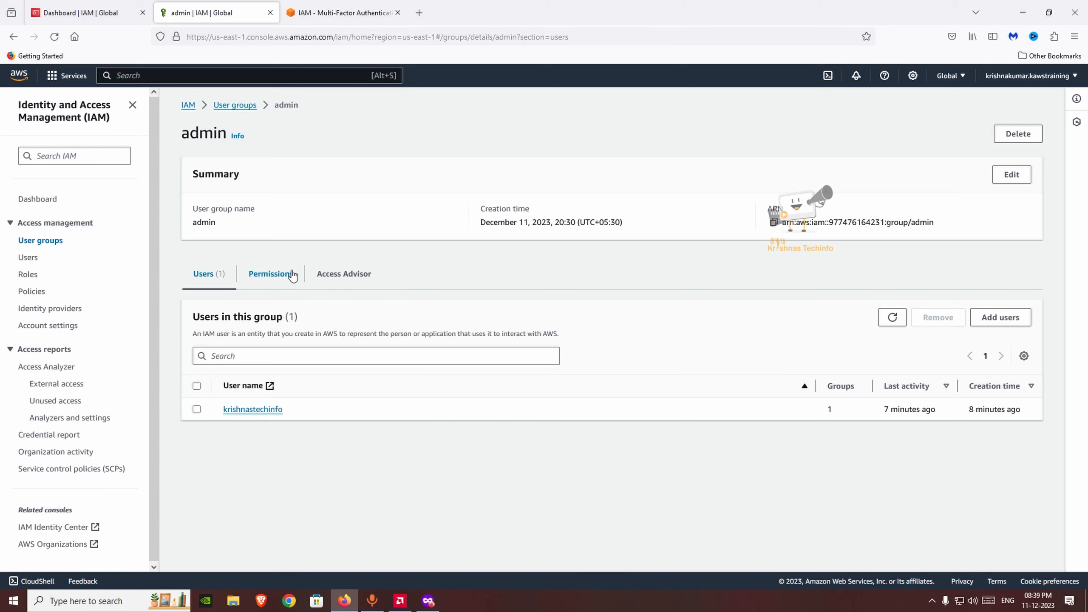
left_click(247, 108)
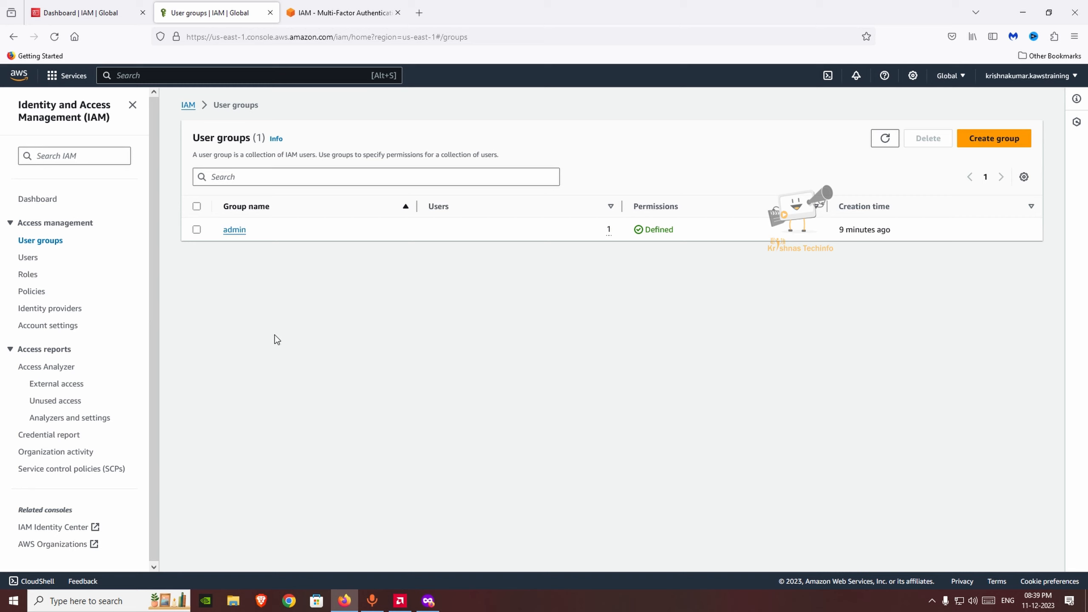
left_click(31, 258)
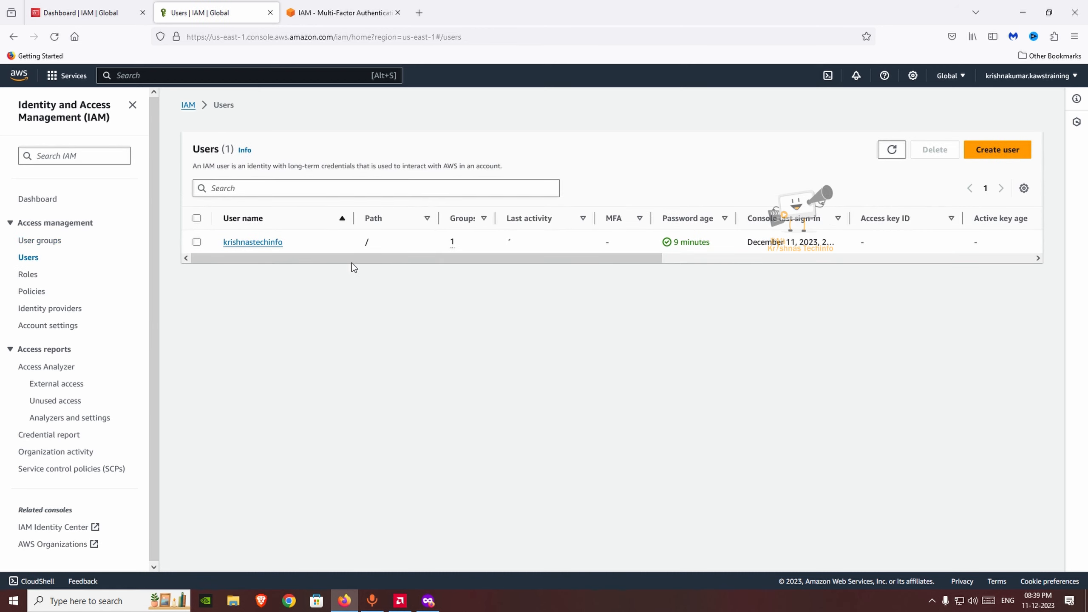
left_click(36, 292)
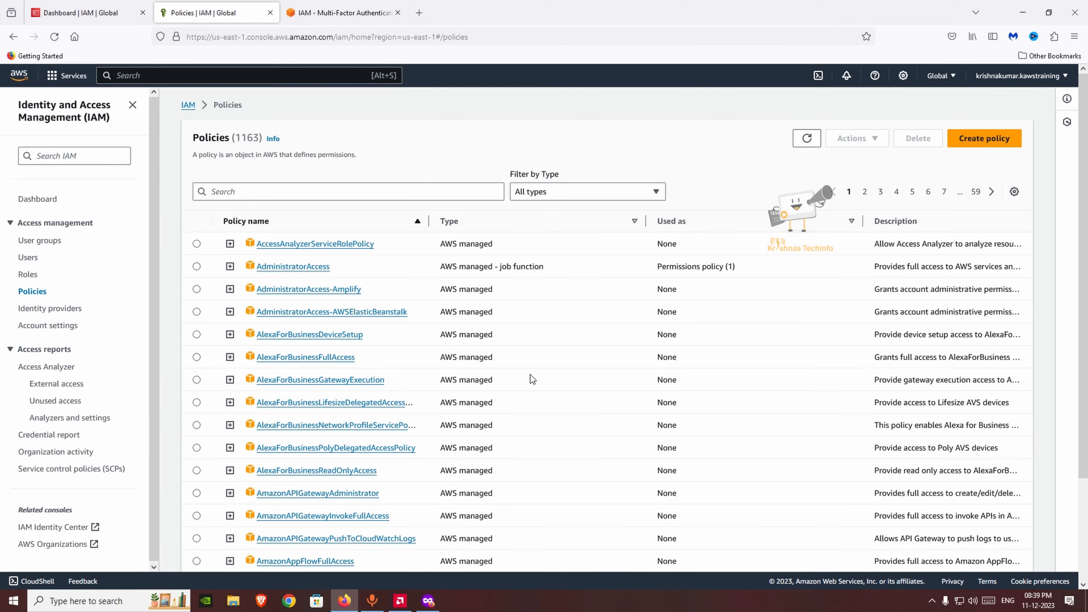
- Draft a new policy for service S3 allowing All S3 actions (s3:*)
left_click(994, 148)
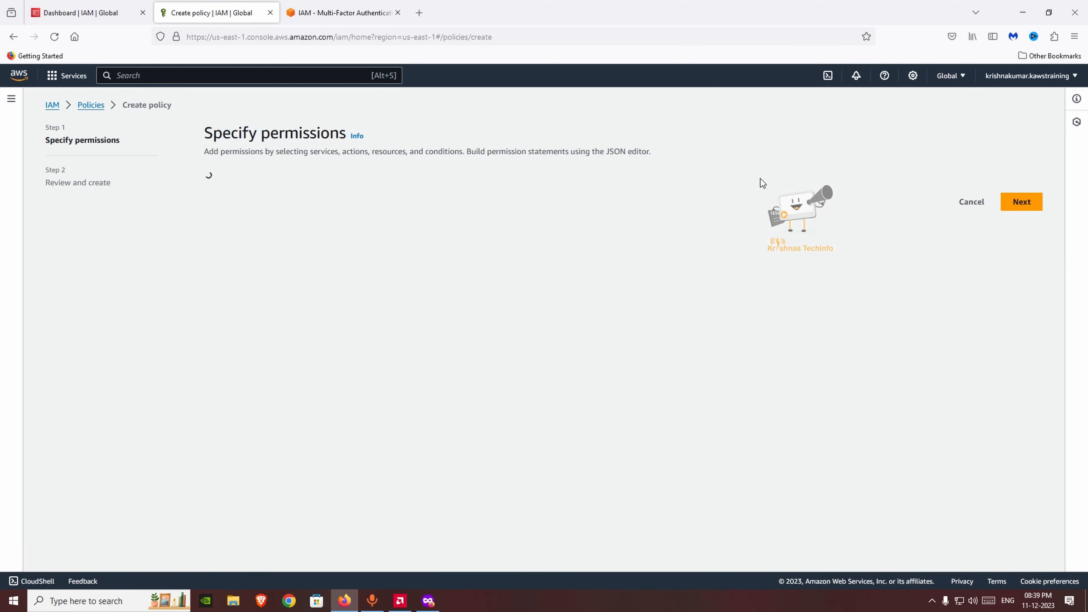
left_click(276, 293)
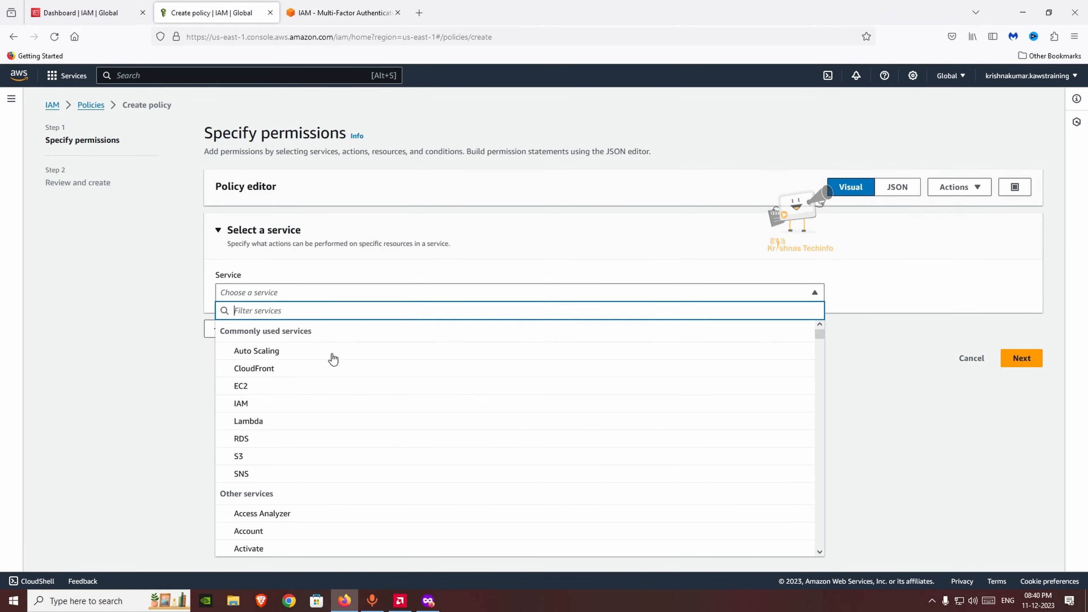
type("s3")
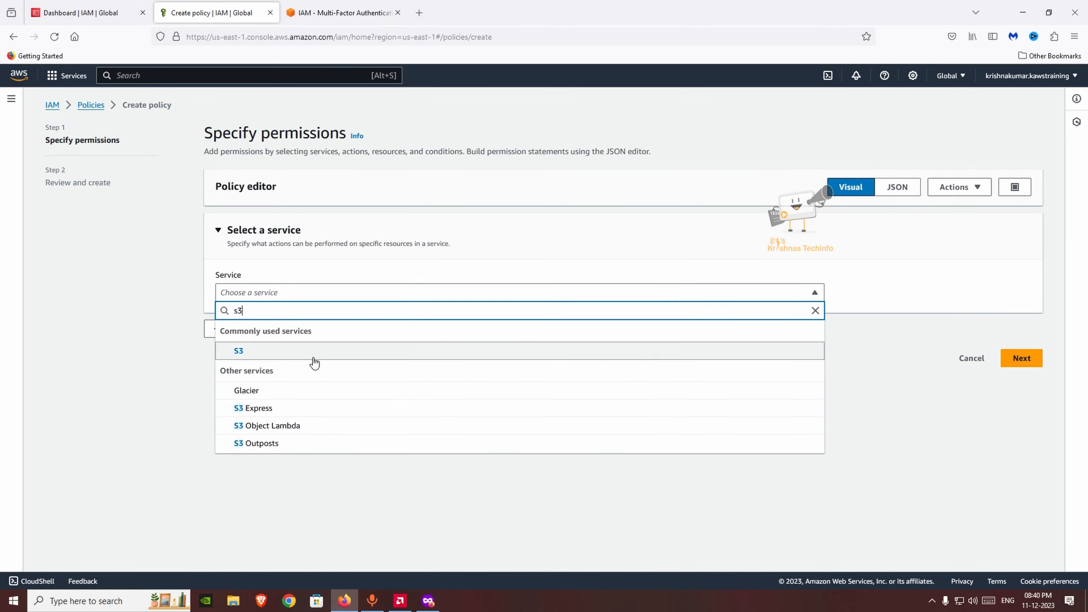
left_click(311, 356)
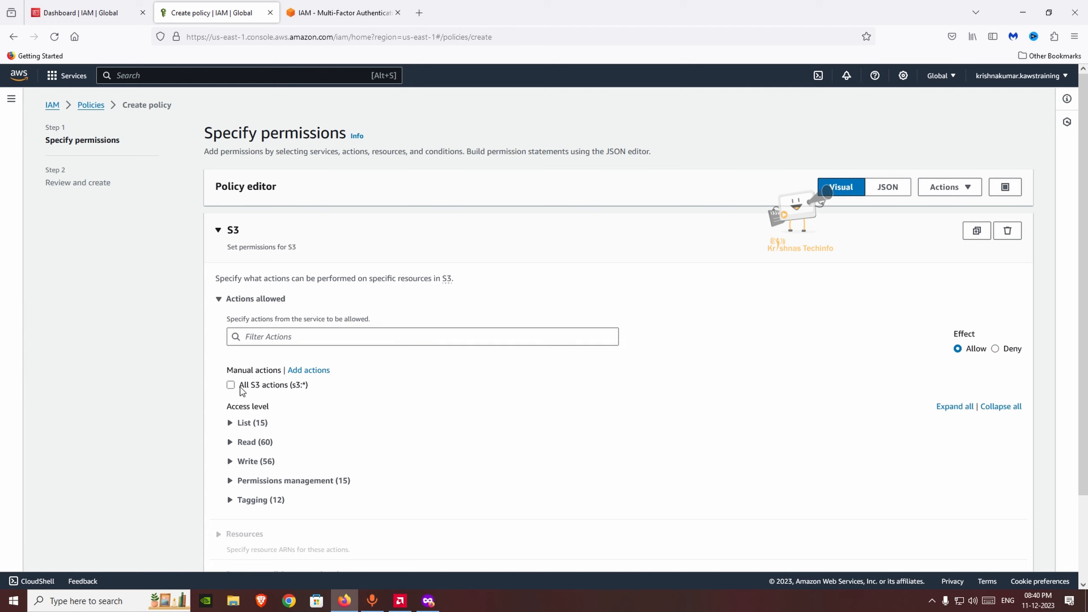
left_click(231, 379)
scroll(545, 448, "down", 5)
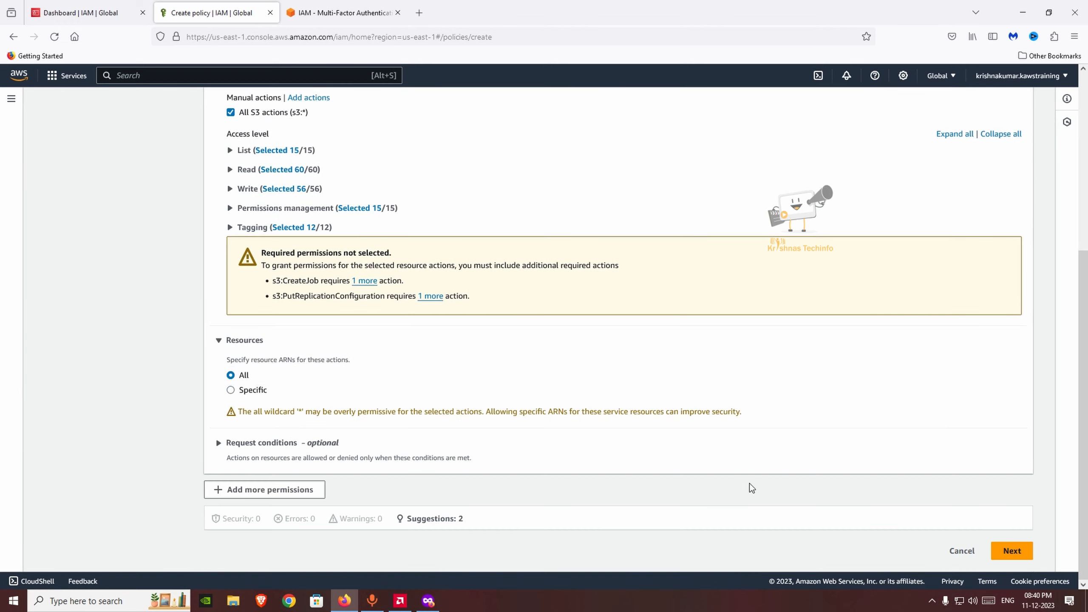
scroll(748, 487, "up", 5)
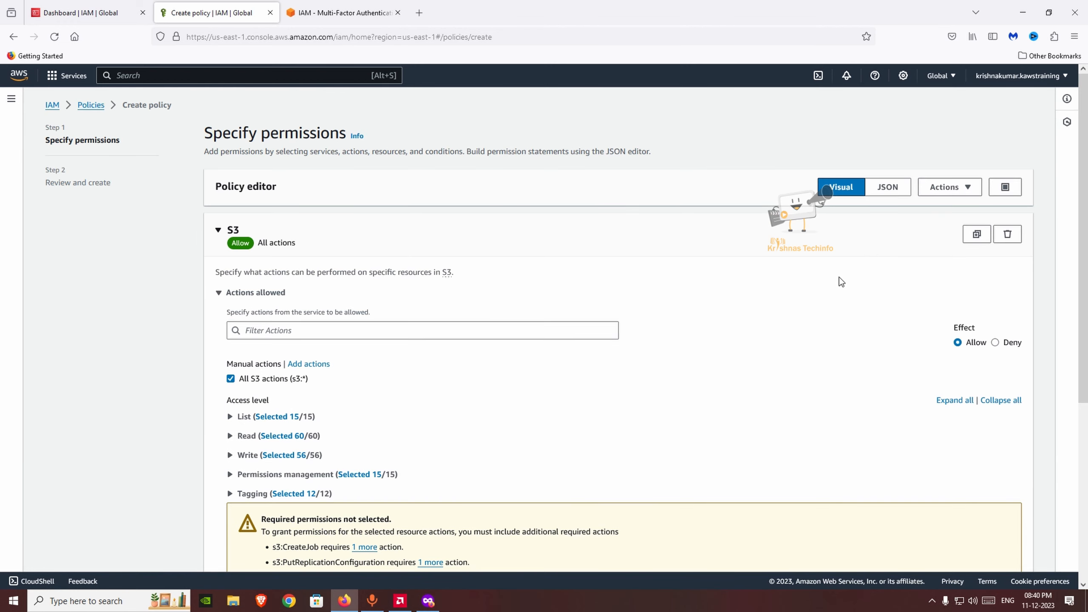
left_click(888, 196)
- Walk through the JSON policy's Version, Statement, Effect Allow, Action s3:* and Resource * lines
left_click(361, 223)
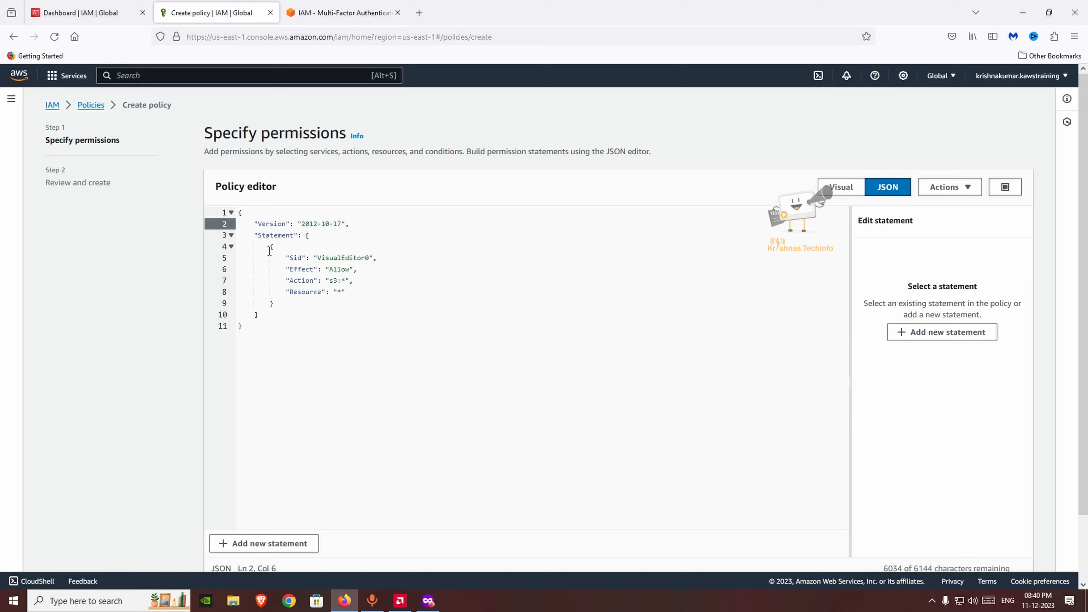
left_click(279, 236)
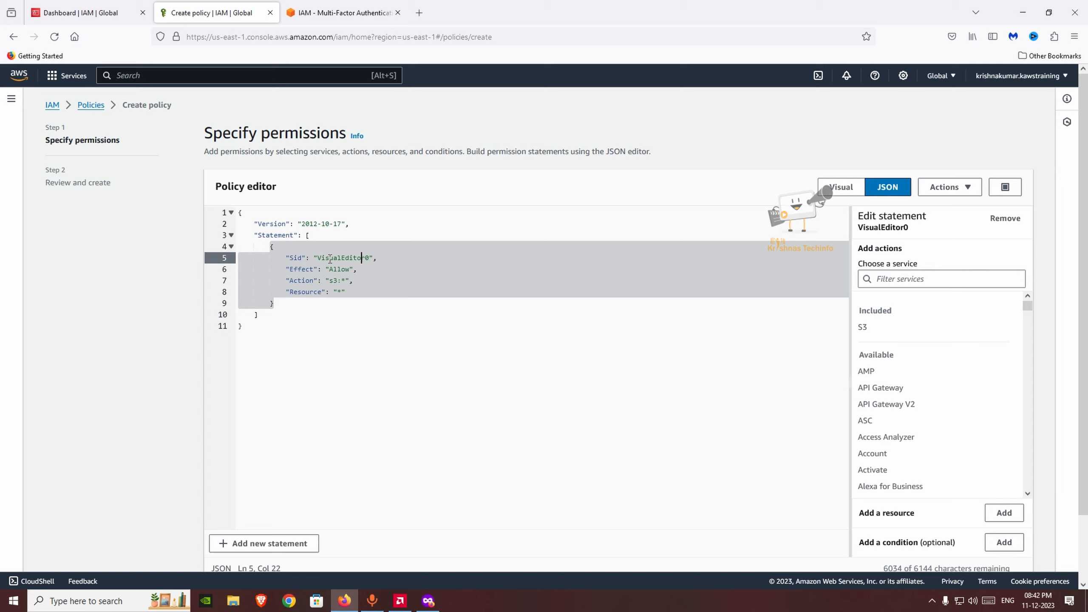
left_click(340, 261)
left_click(334, 269)
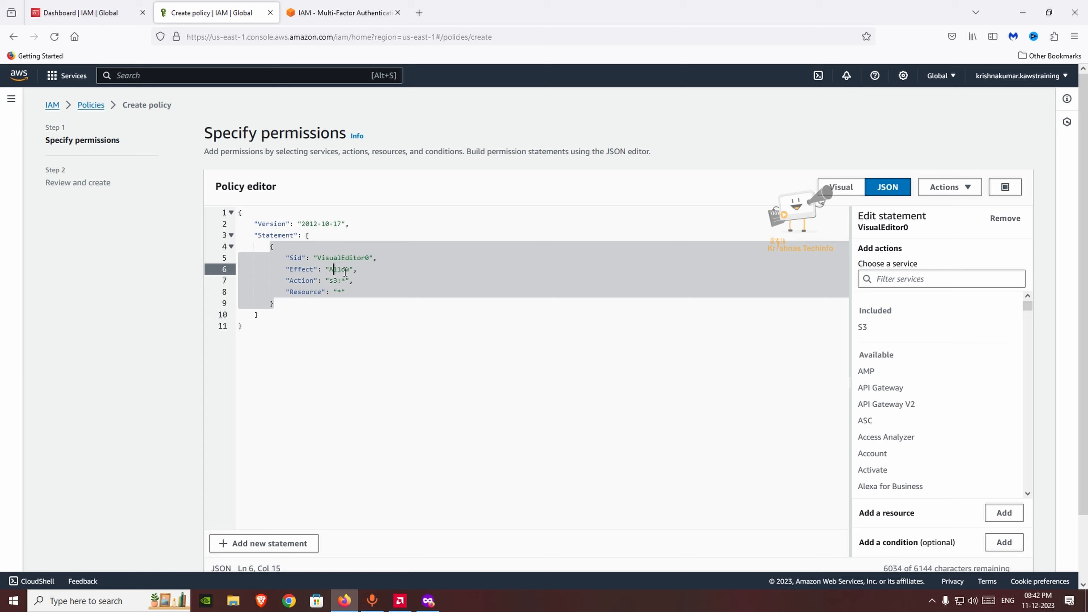
double_click(349, 269)
left_click(335, 281)
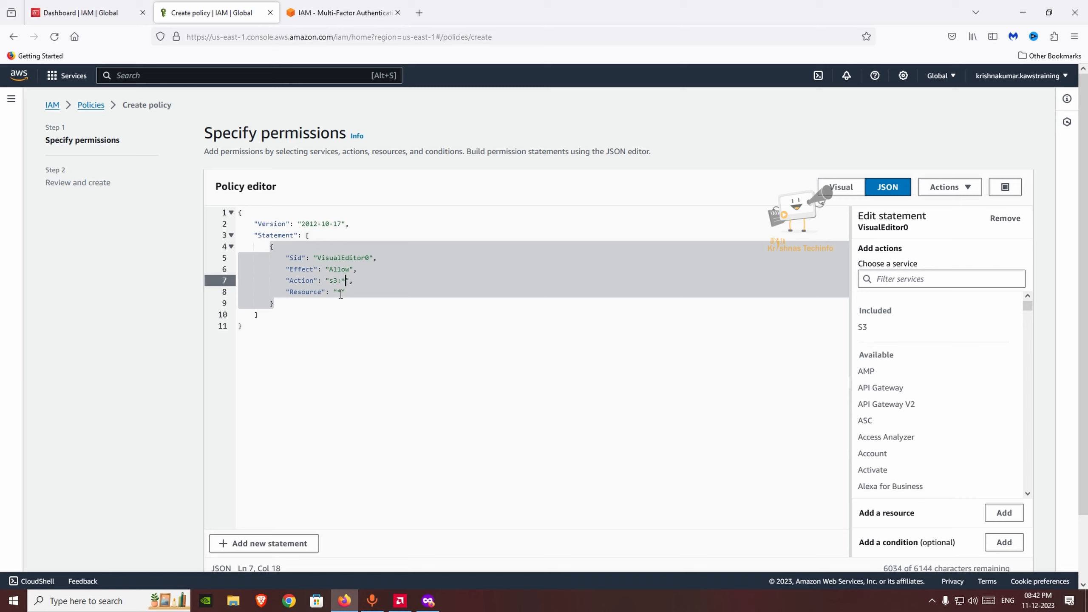
left_click(342, 292)
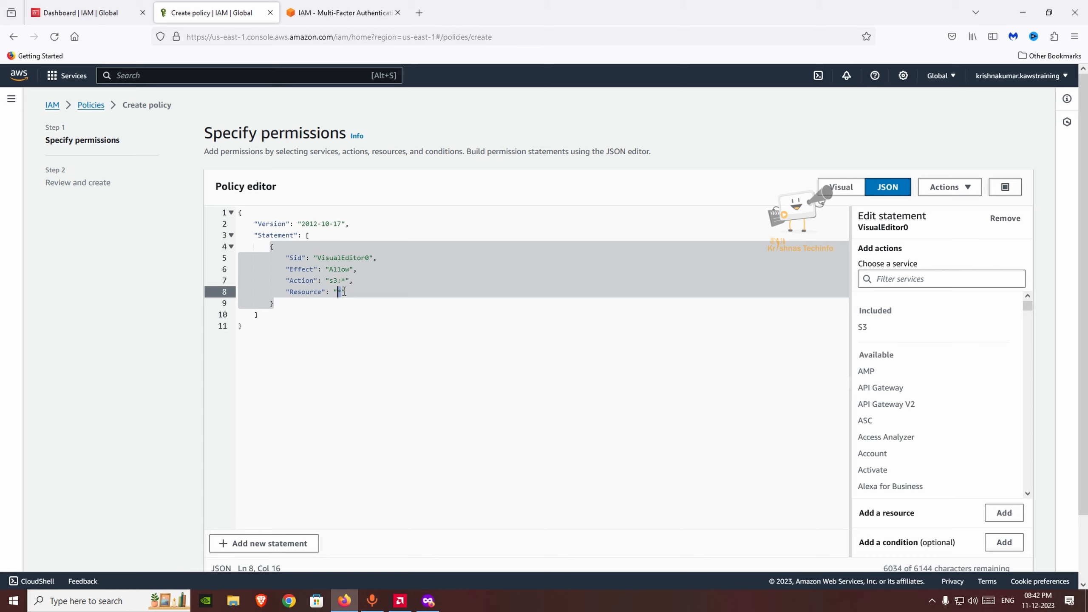
left_click(343, 292)
key("Right")
- Add an empty Statement1 block and return to the Visual editor
scroll(889, 384, "down", 3)
scroll(643, 452, "down", 2)
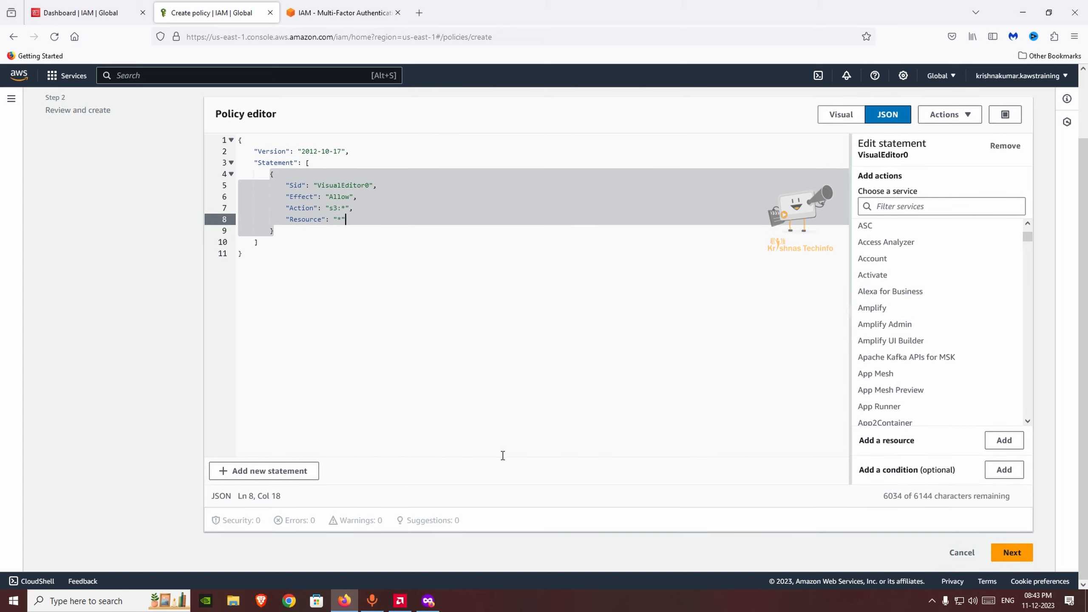
left_click(286, 480)
left_click(712, 345)
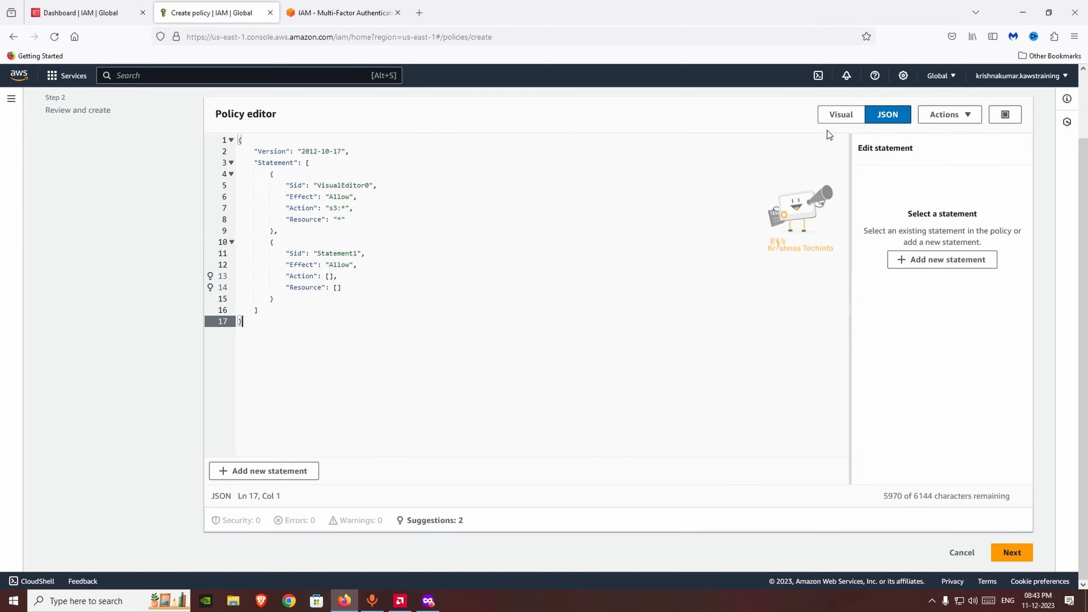
left_click(839, 115)
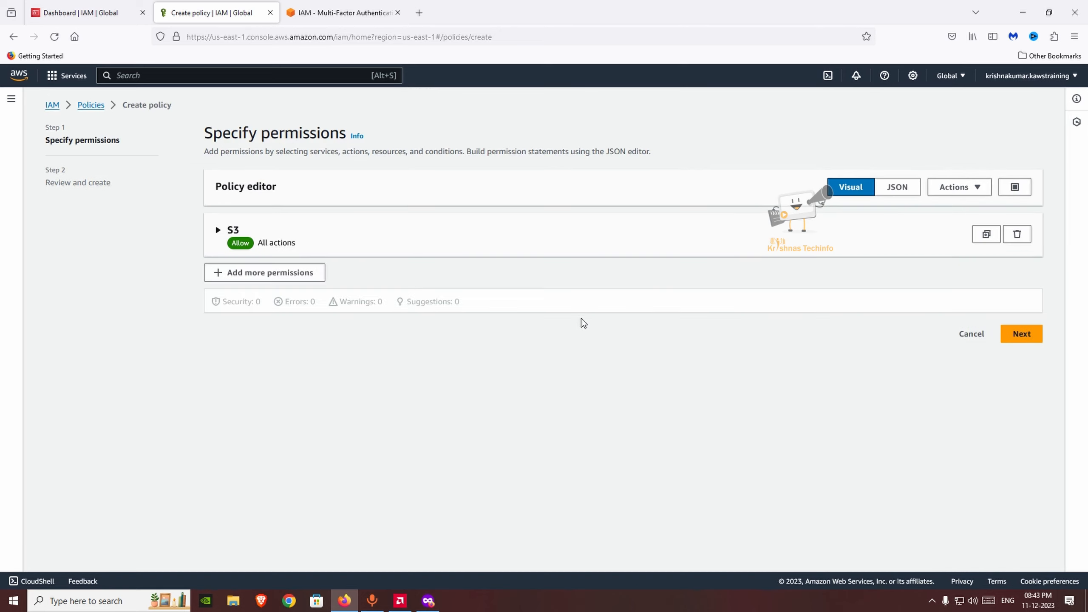
- Enable the Requested from IP request condition on the S3 statement, leaving the IP blank
left_click(231, 247)
scroll(382, 483, "down", 4)
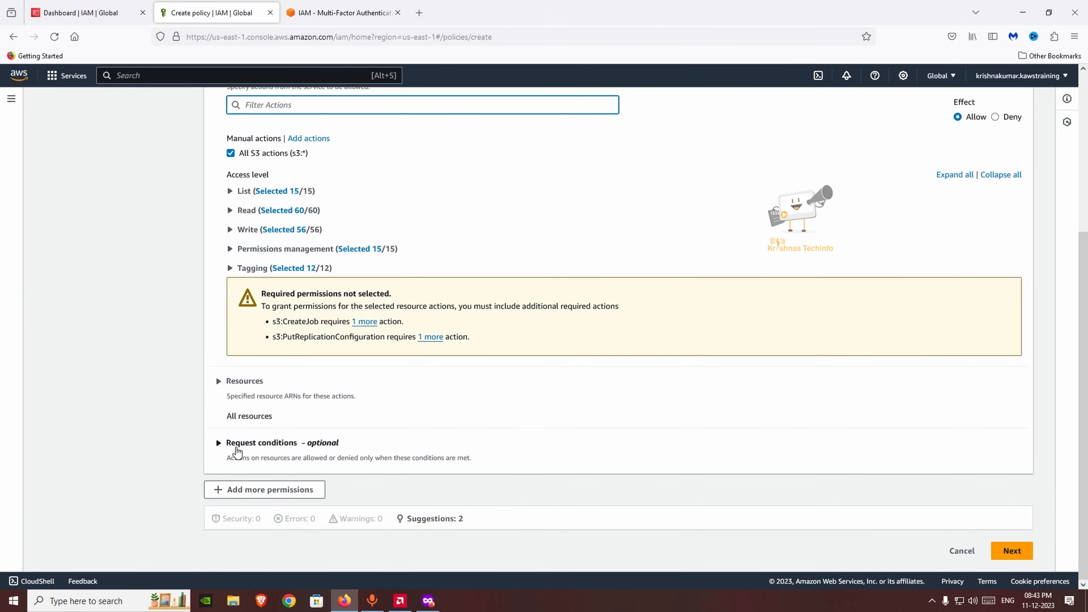
left_click(218, 443)
scroll(472, 474, "down", 2)
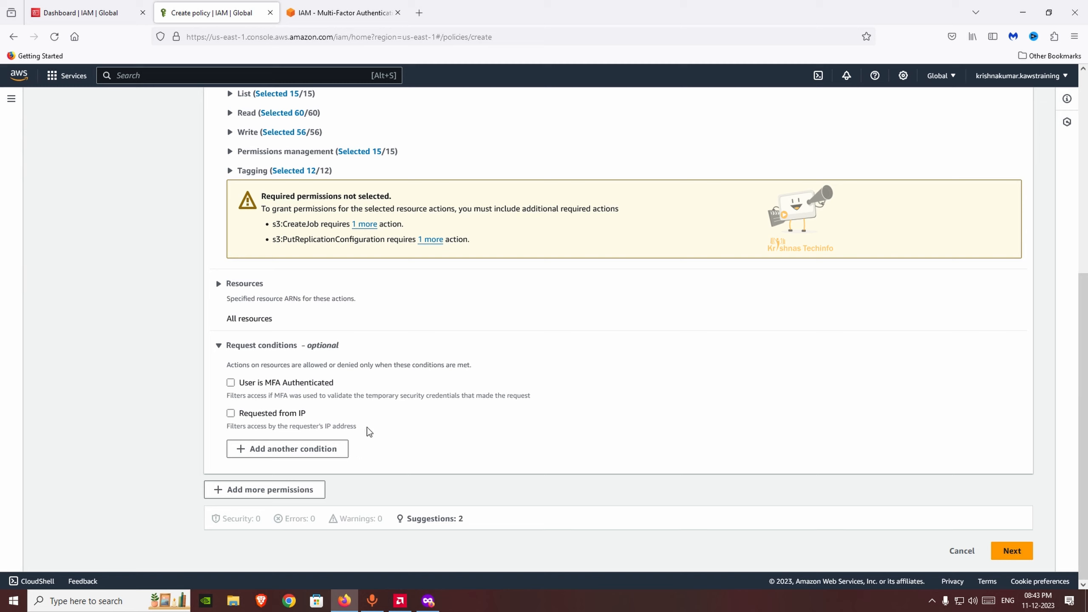
left_click(303, 414)
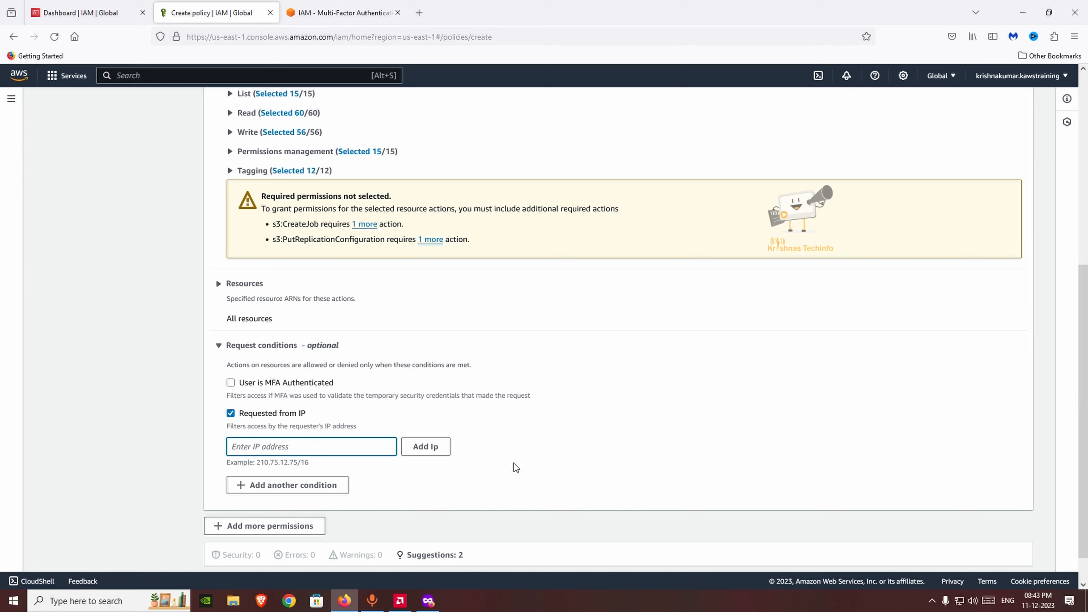
scroll(512, 466, "up", 2)
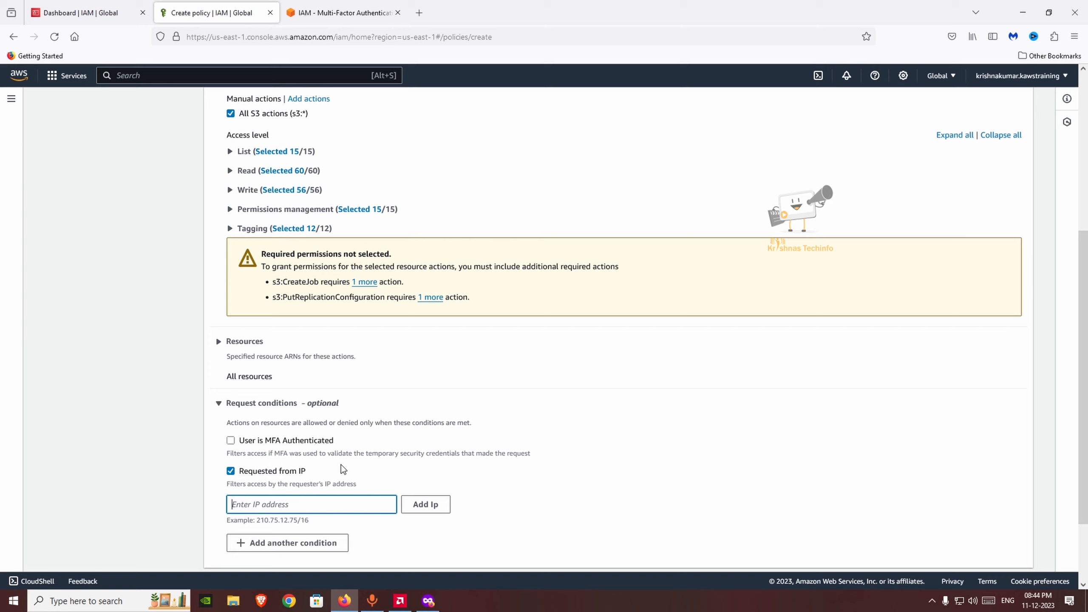
scroll(365, 480, "up", 1)
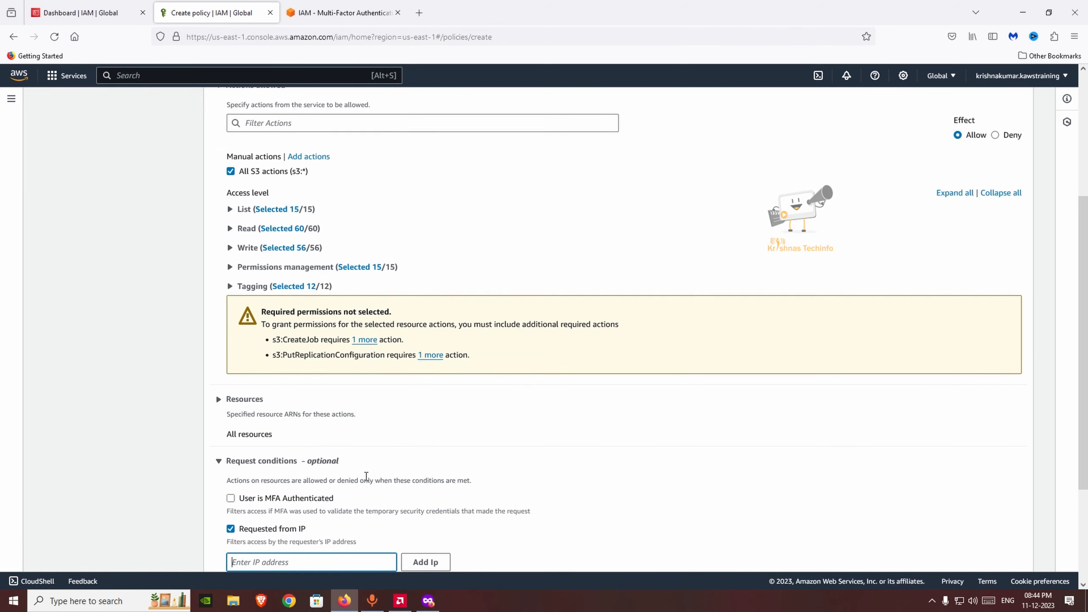
scroll(367, 476, "up", 4)
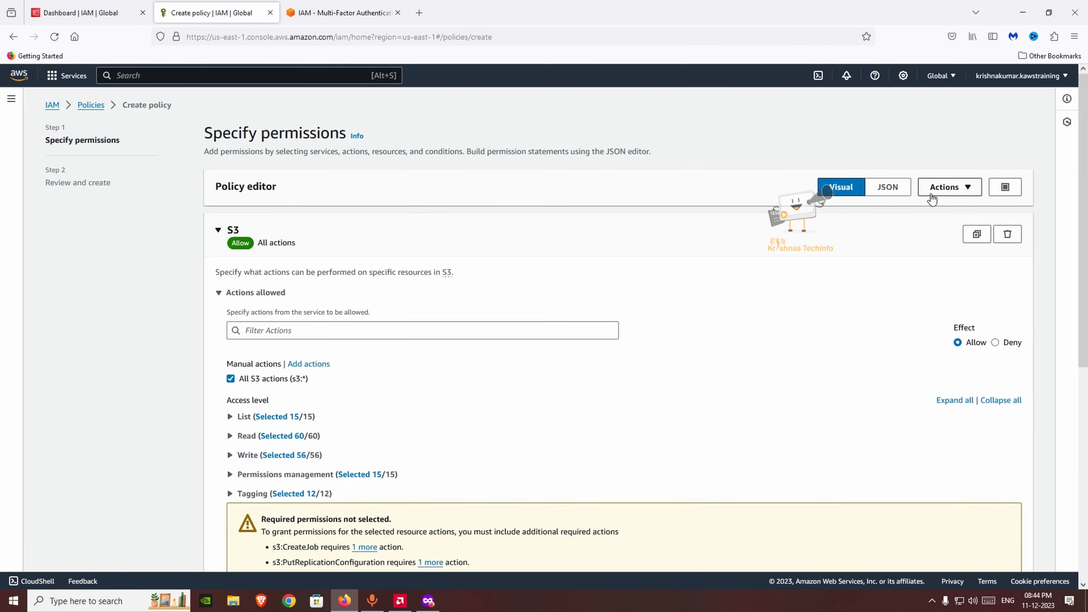
left_click(887, 189)
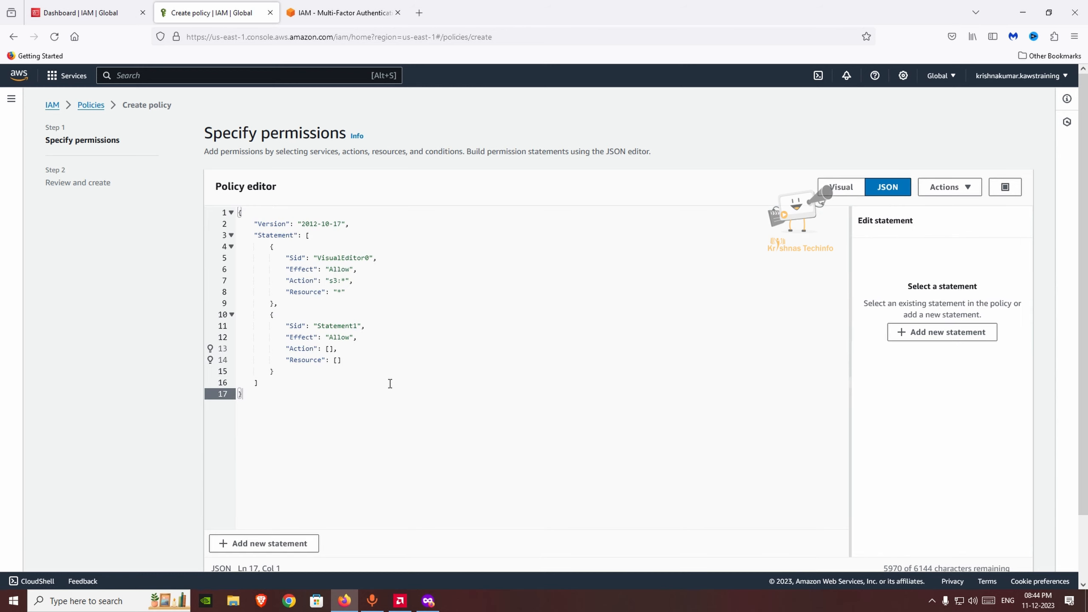
- Abandon the unfinished policy draft via Leave page, returning to the 1163-policy list
scroll(530, 415, "down", 2)
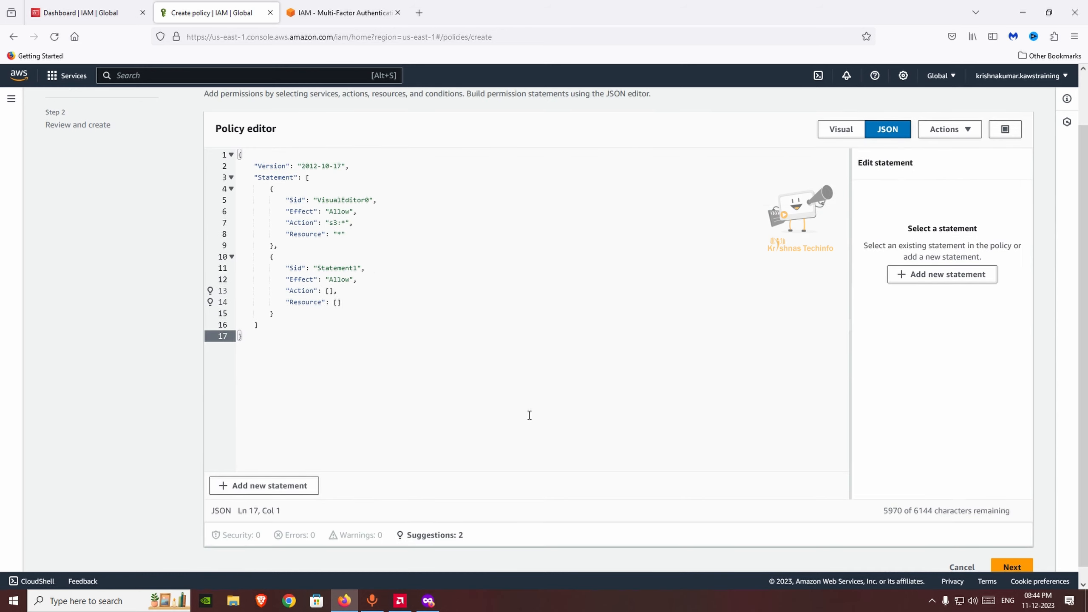
scroll(530, 416, "up", 2)
left_click(839, 187)
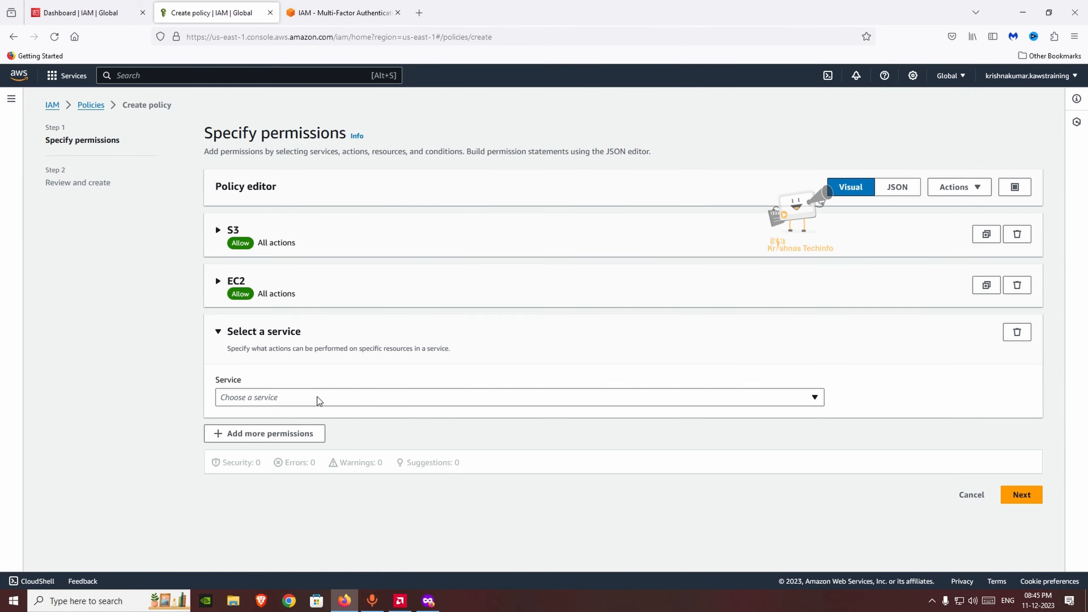
left_click(273, 399)
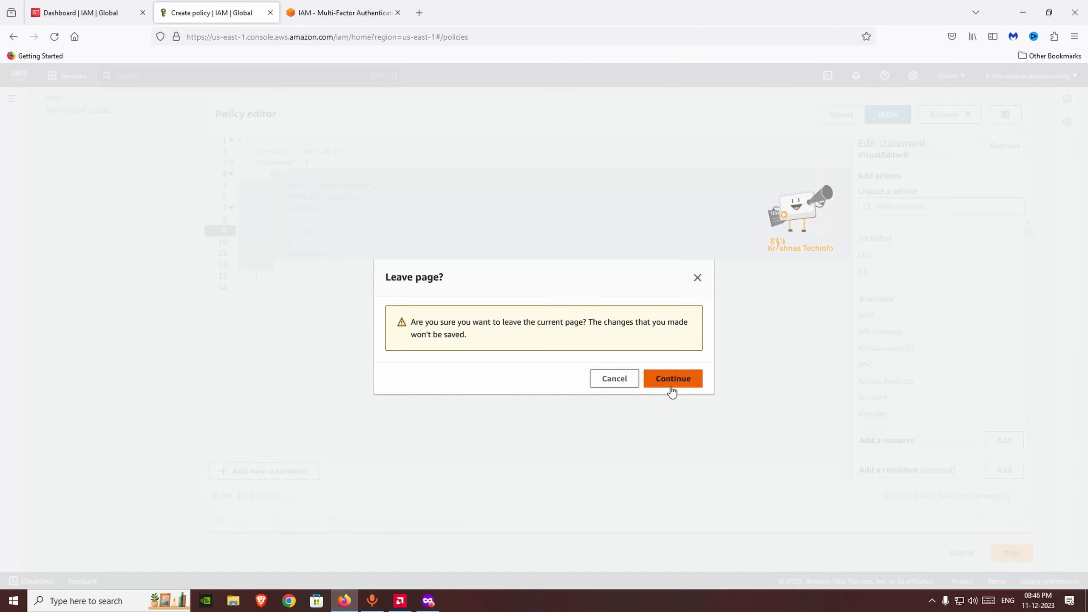
left_click(667, 383)
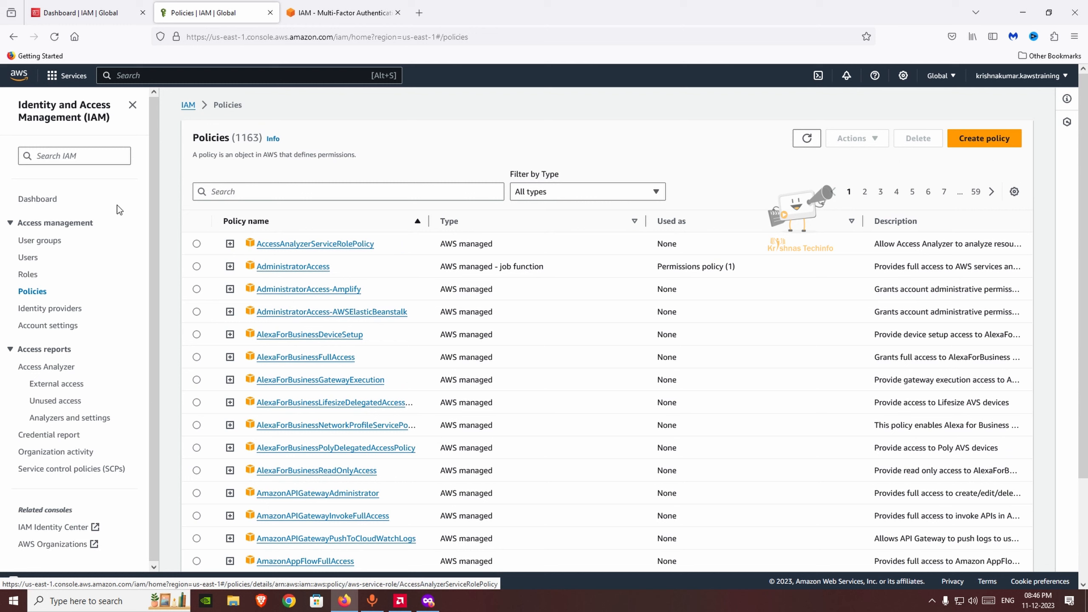
- Open the IAM user's details page showing AdministratorAccess inherited from the admin group
left_click(28, 257)
left_click(270, 245)
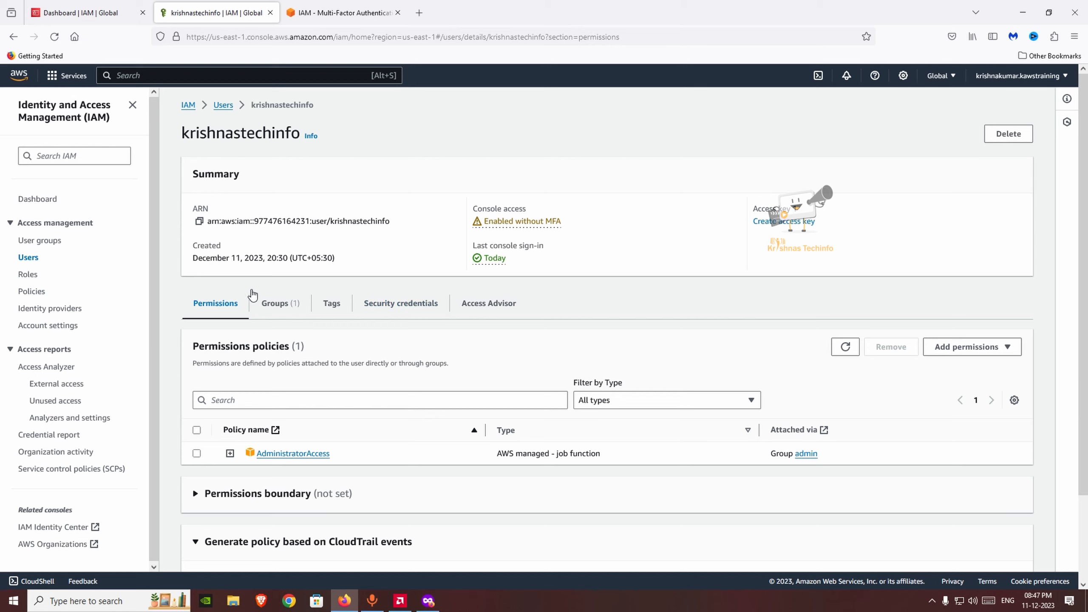
- Begin a new access key for the user with the CLI use case, acknowledging the recommendation
left_click(404, 309)
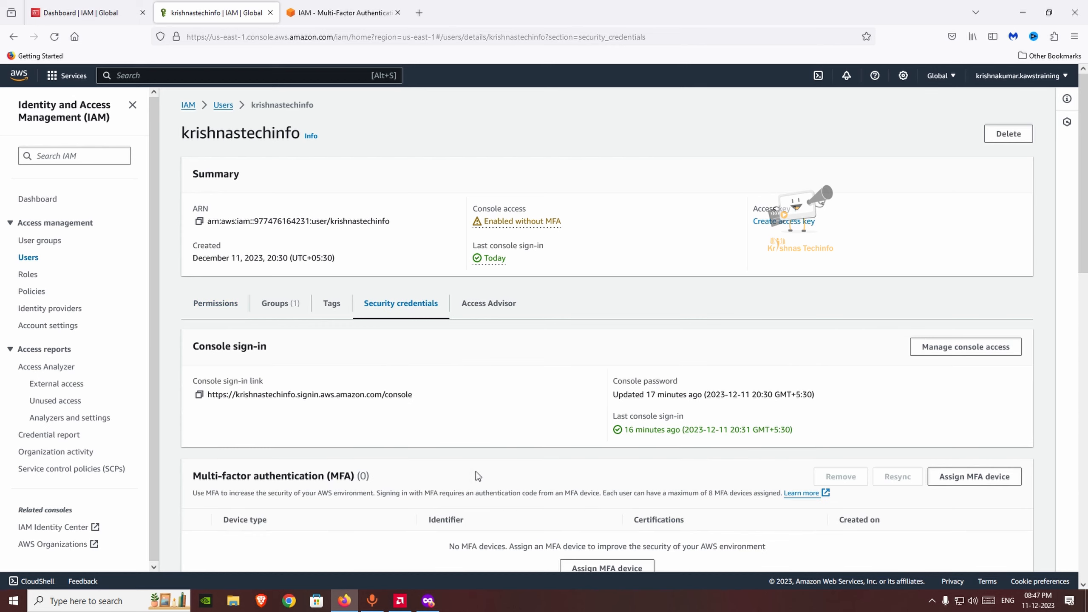
scroll(477, 476, "down", 3)
scroll(462, 467, "down", 5)
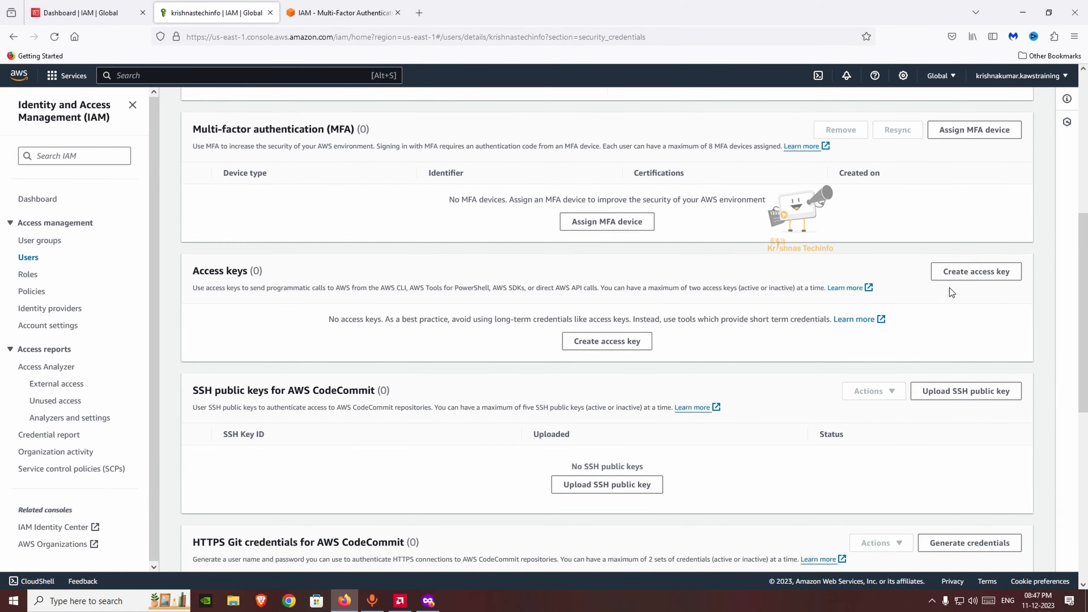
left_click(980, 278)
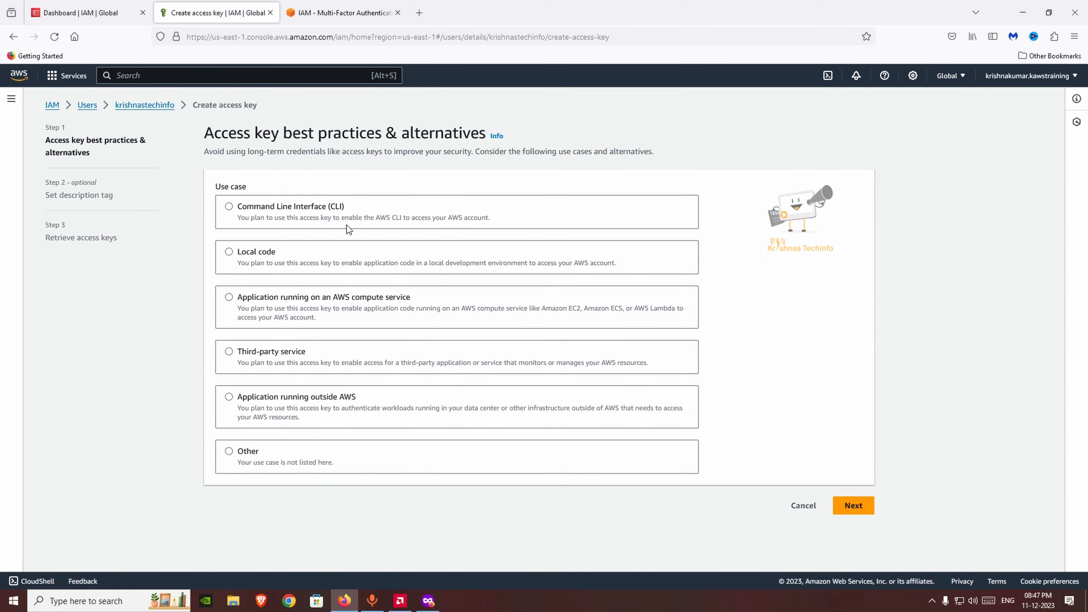
left_click(321, 210)
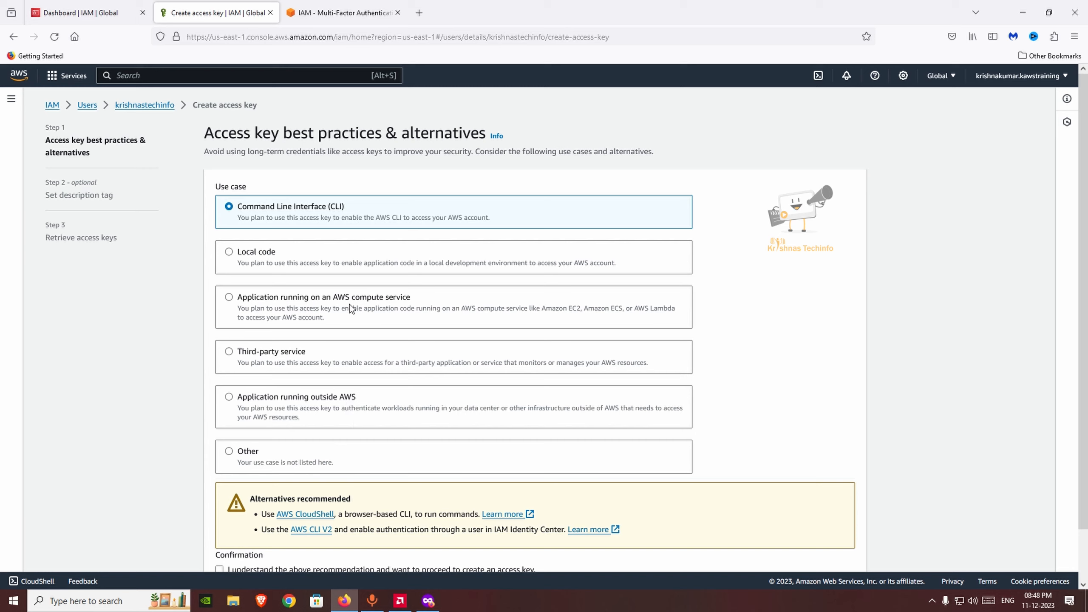
scroll(428, 418, "down", 2)
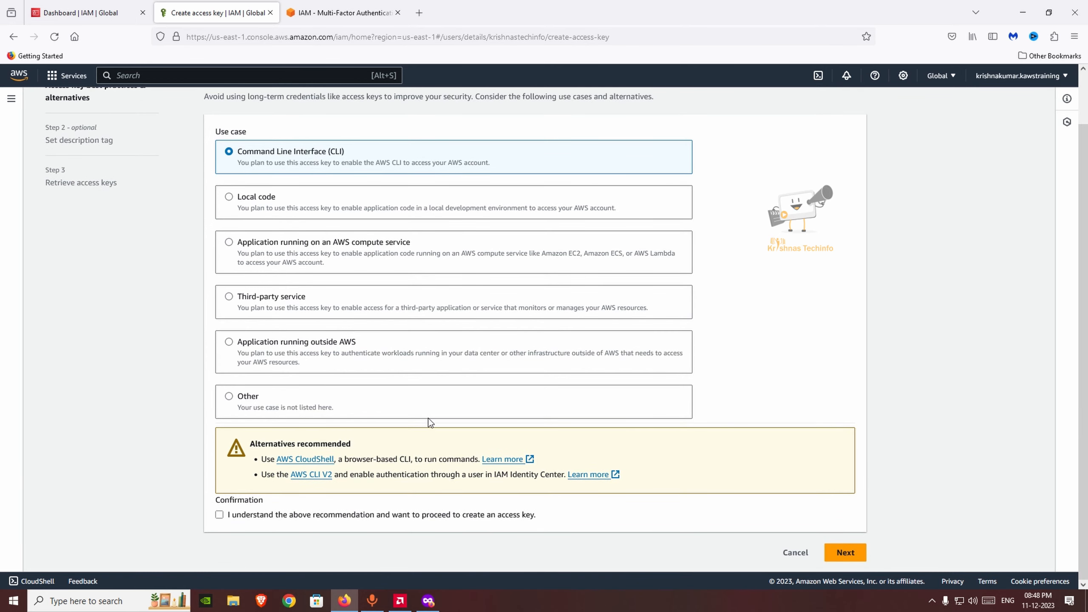
left_click(270, 518)
left_click(845, 553)
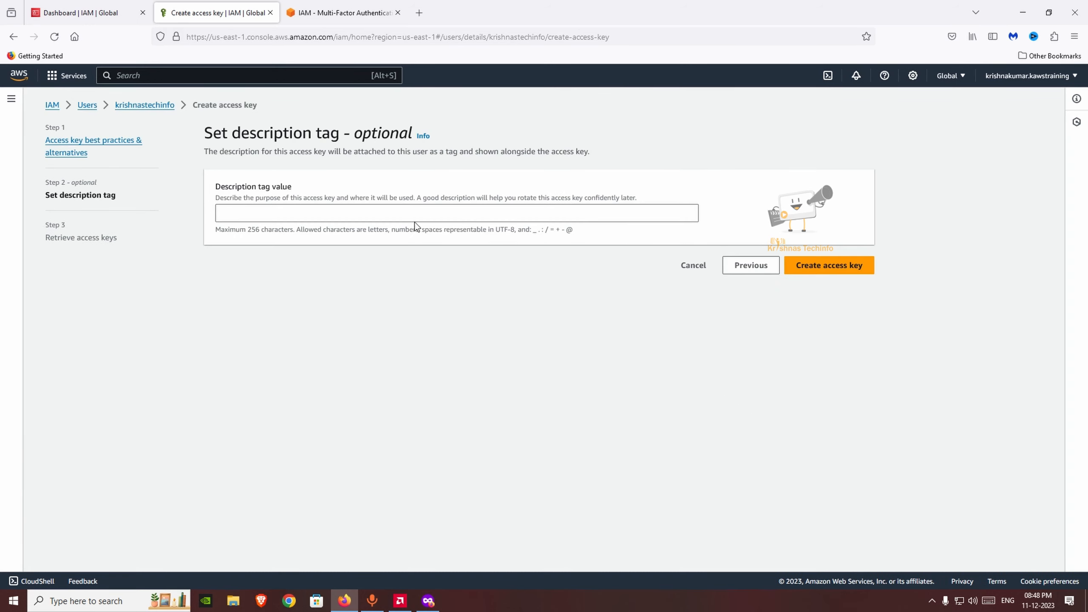
- Create the access key without a description and download its credentials as a .csv file
left_click(344, 216)
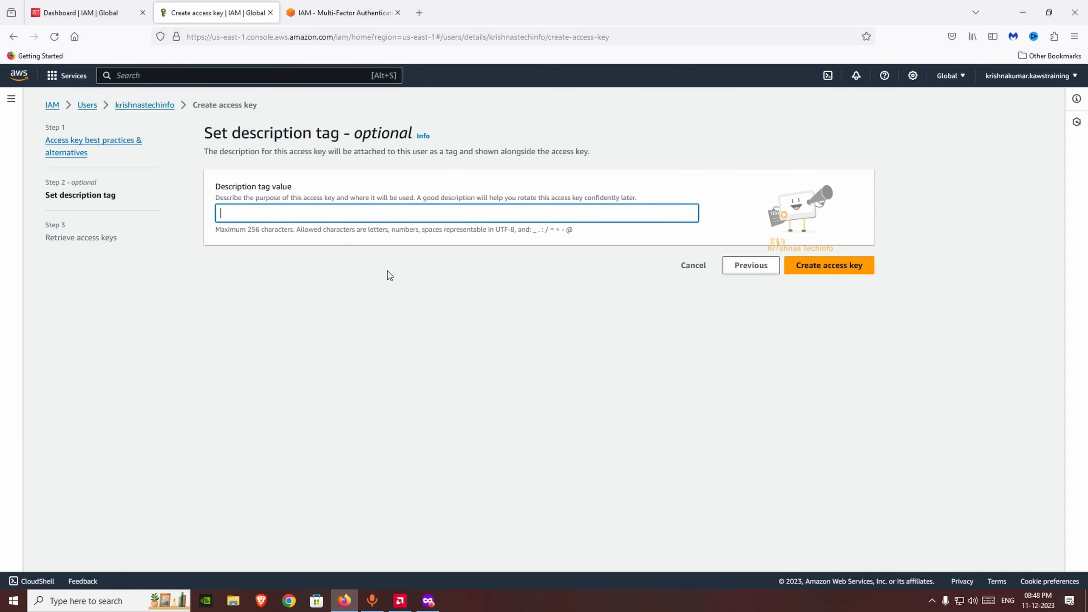
left_click(822, 267)
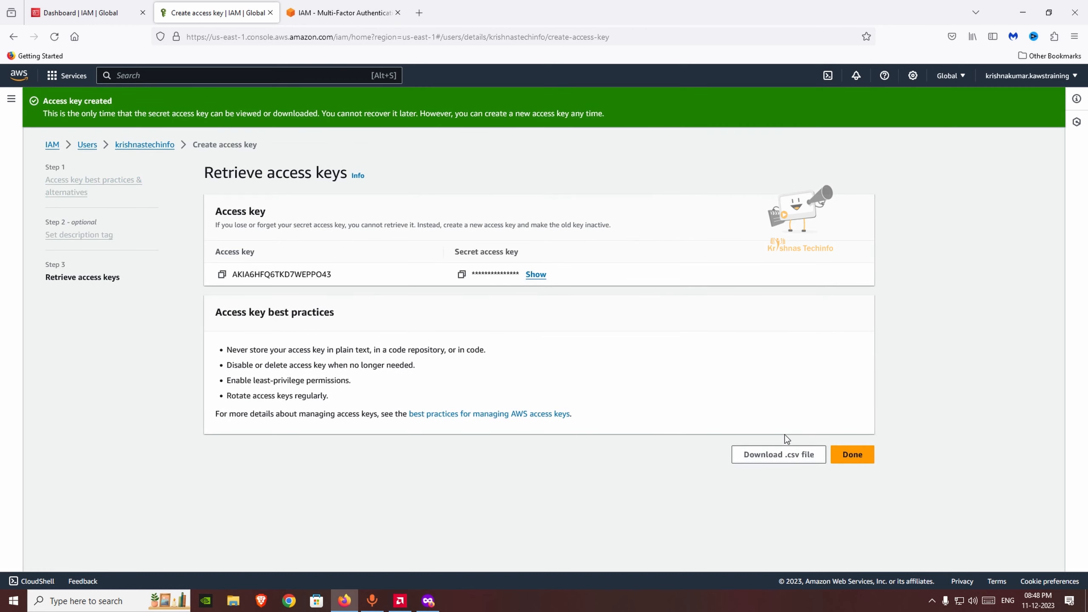
left_click(779, 455)
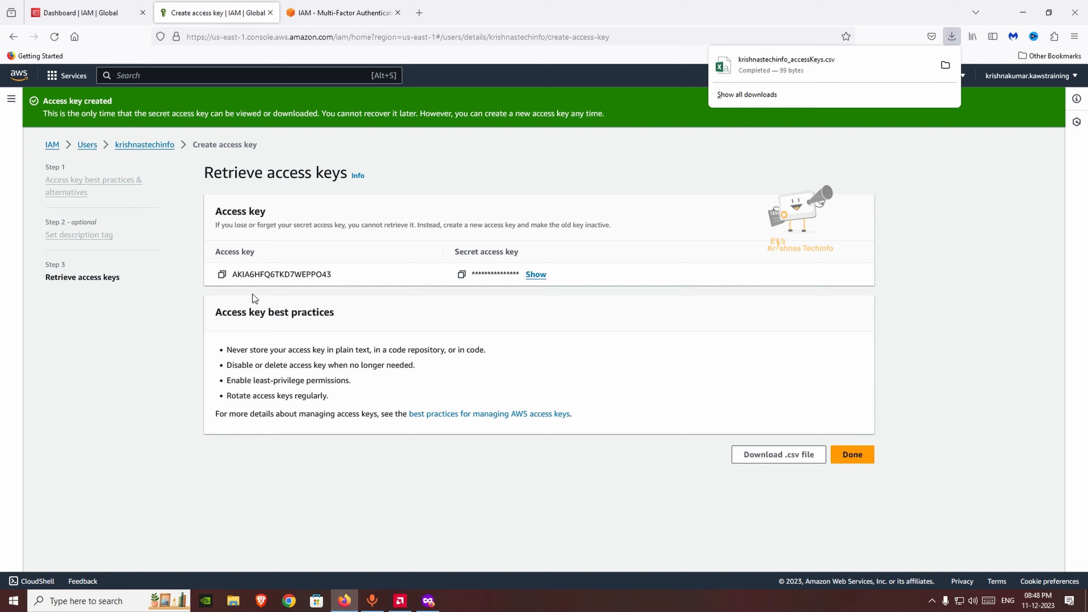
left_click(536, 275)
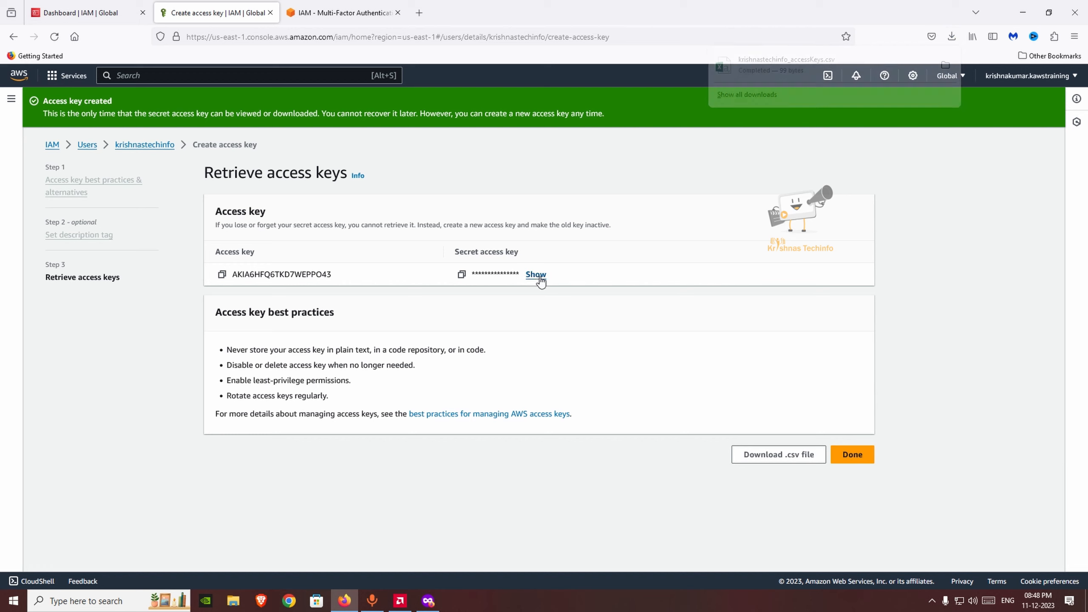
left_click(675, 276)
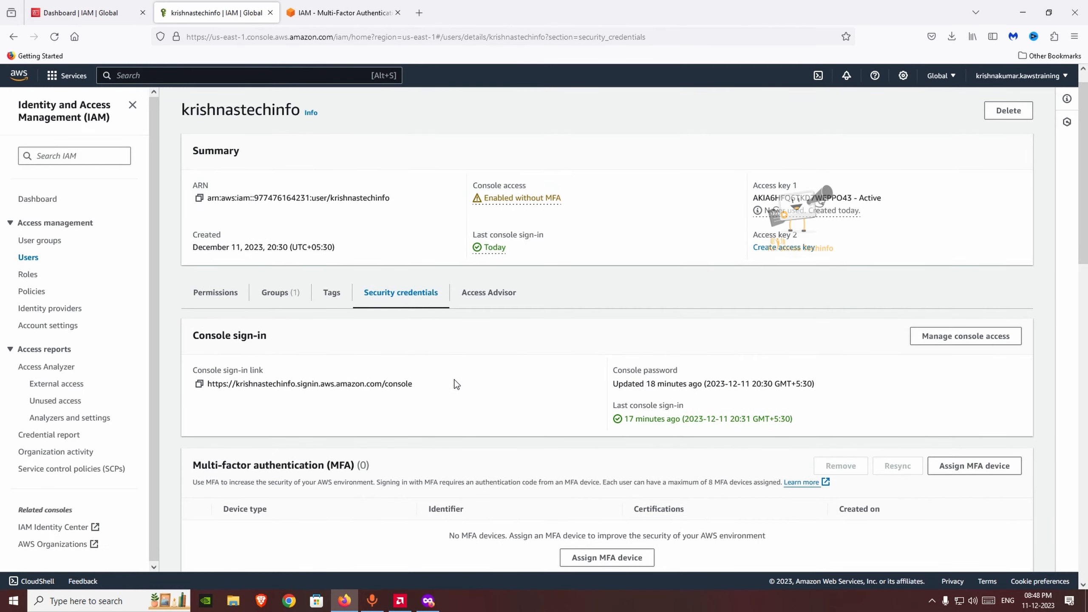
scroll(464, 420, "down", 4)
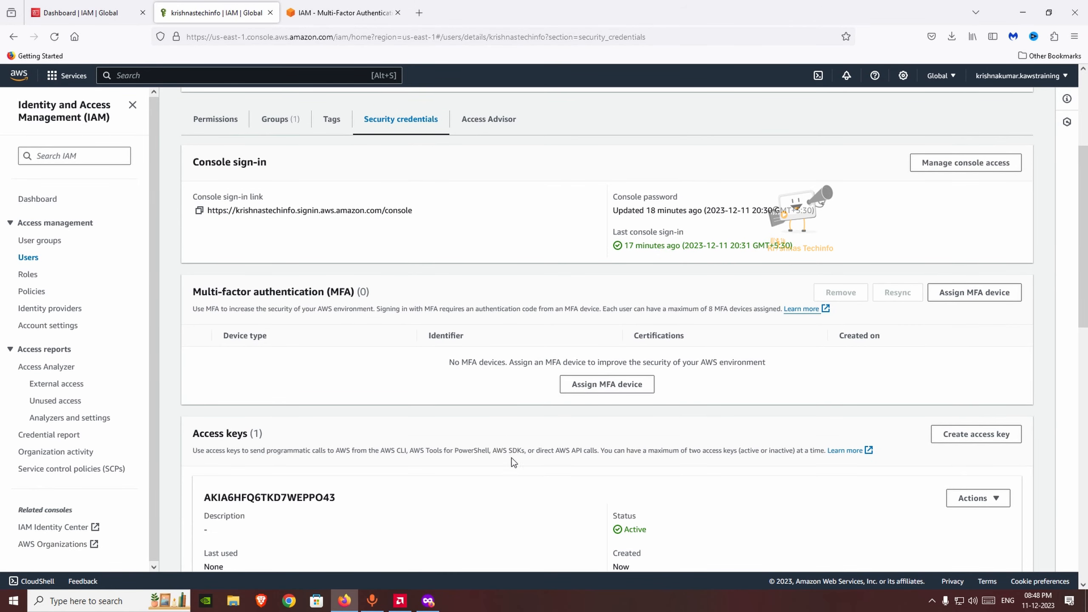
- Open the Roles page listing 4 roles, including ec2-stop-start and StopEC2Instances-role-y0vdz9dn
scroll(518, 499, "down", 3)
scroll(517, 498, "down", 1)
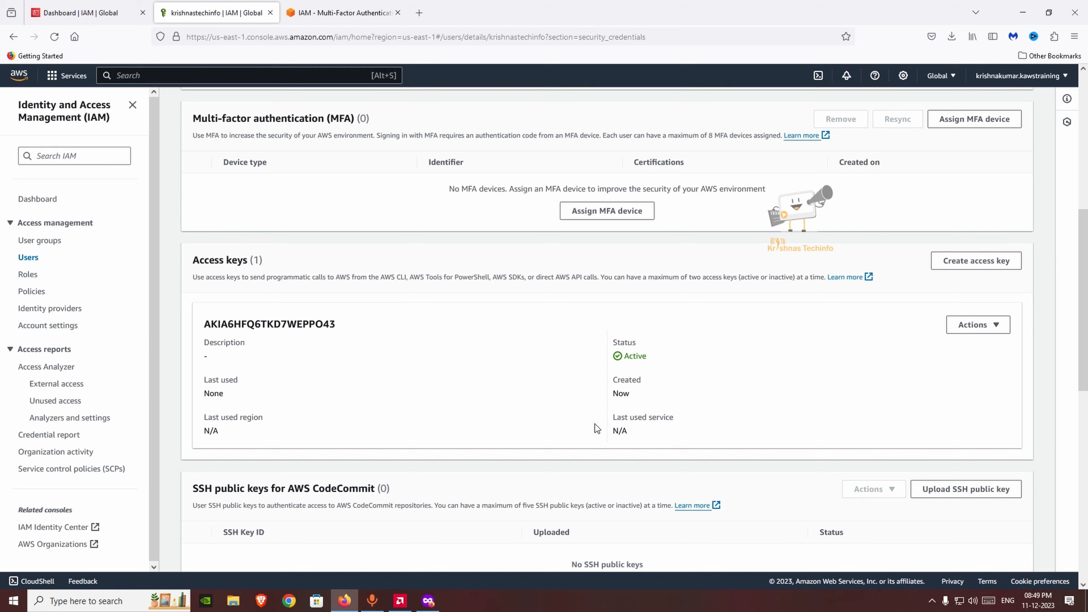
scroll(73, 305, "up", 3)
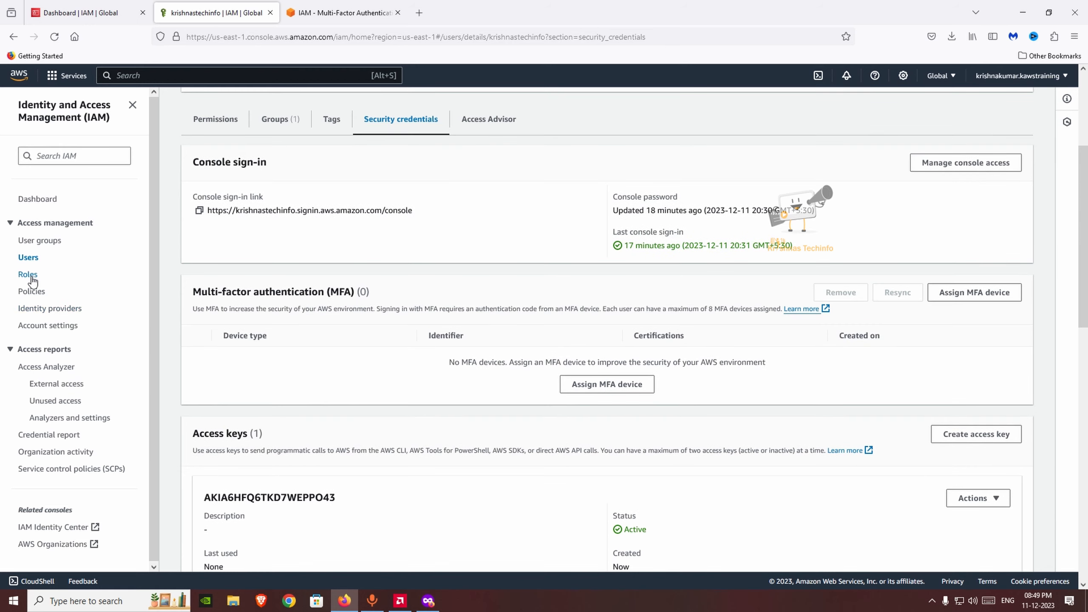
left_click(28, 274)
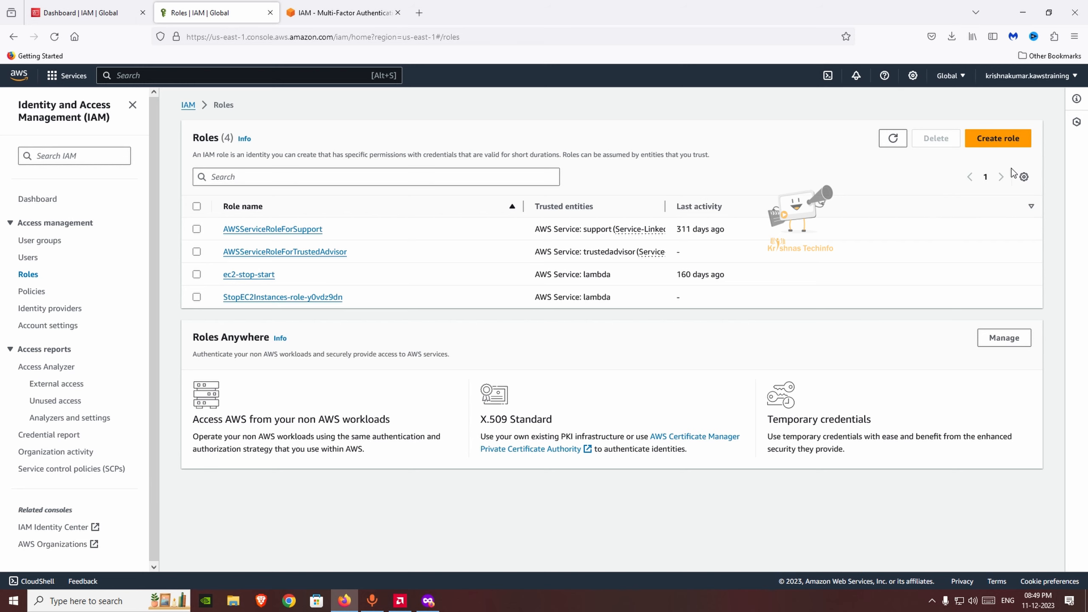
- Start a new role, previewing each trusted entity type before settling on AWS service
left_click(1016, 139)
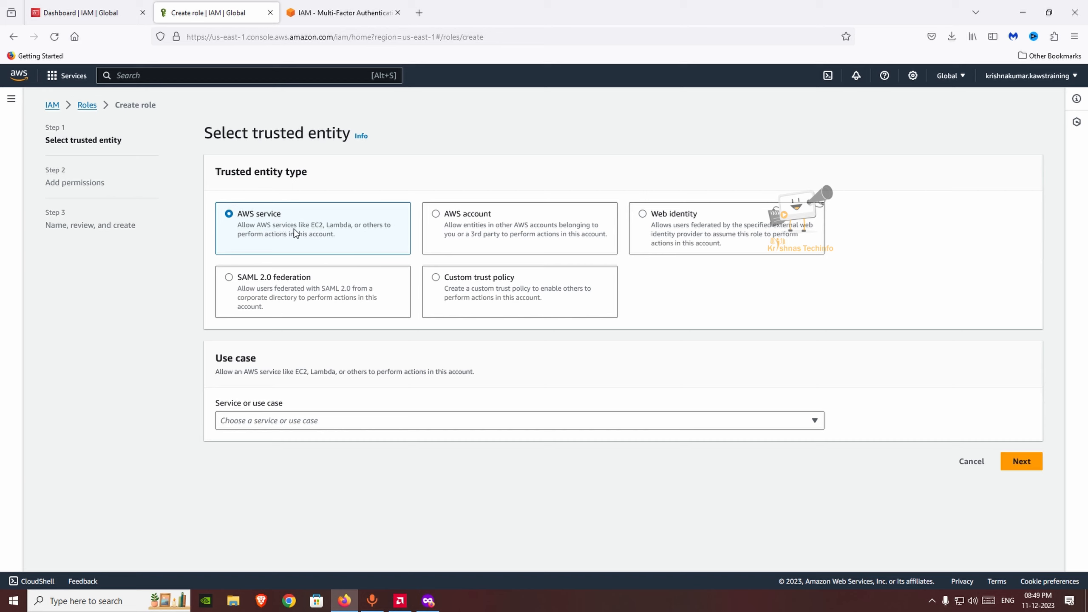
left_click(487, 221)
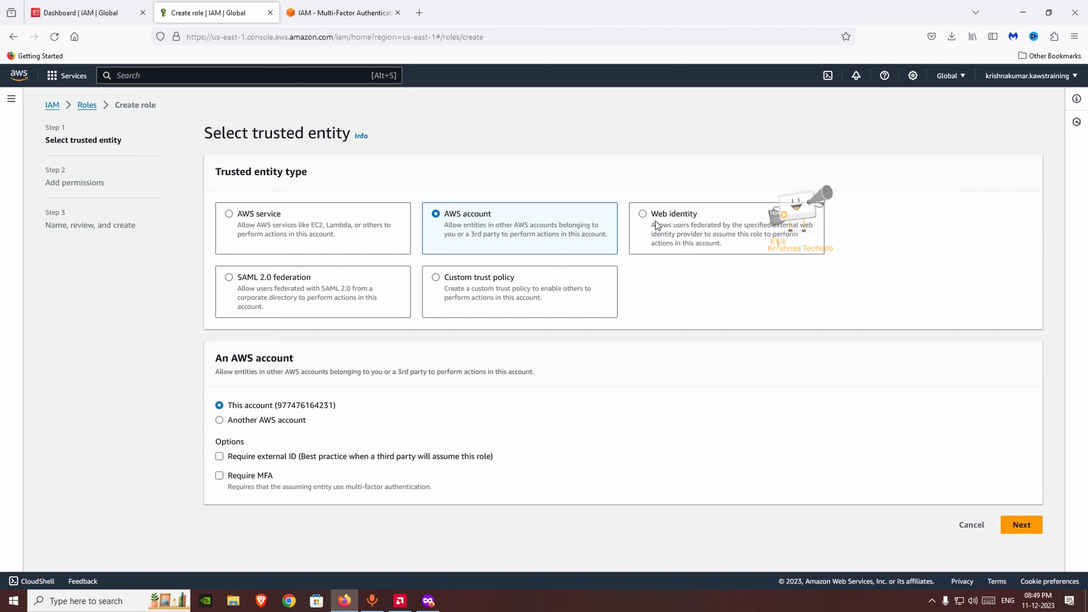
left_click(691, 222)
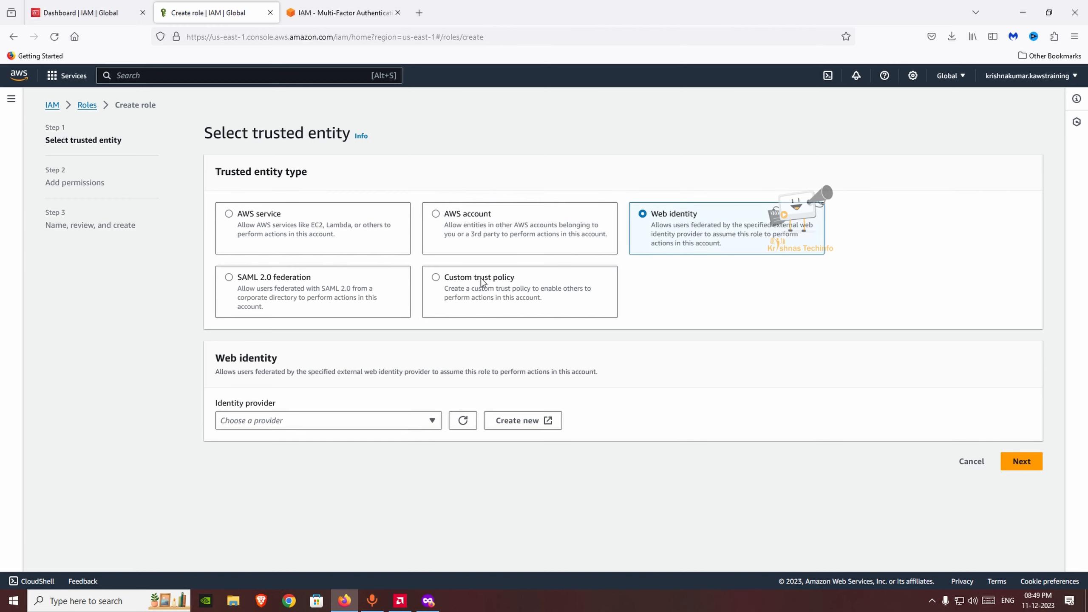
left_click(280, 281)
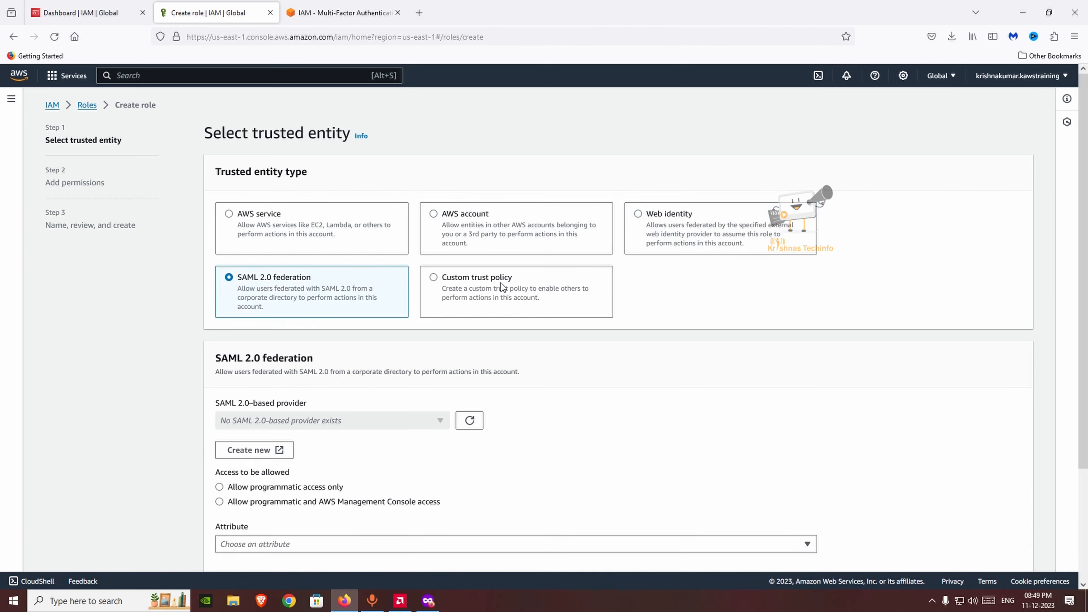
left_click(512, 284)
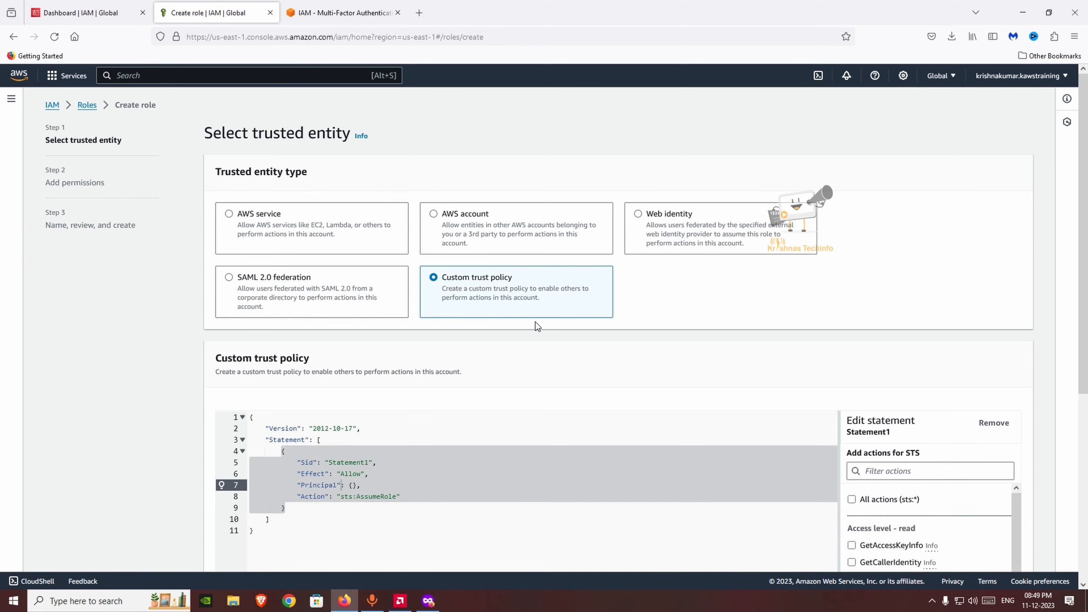
left_click(258, 216)
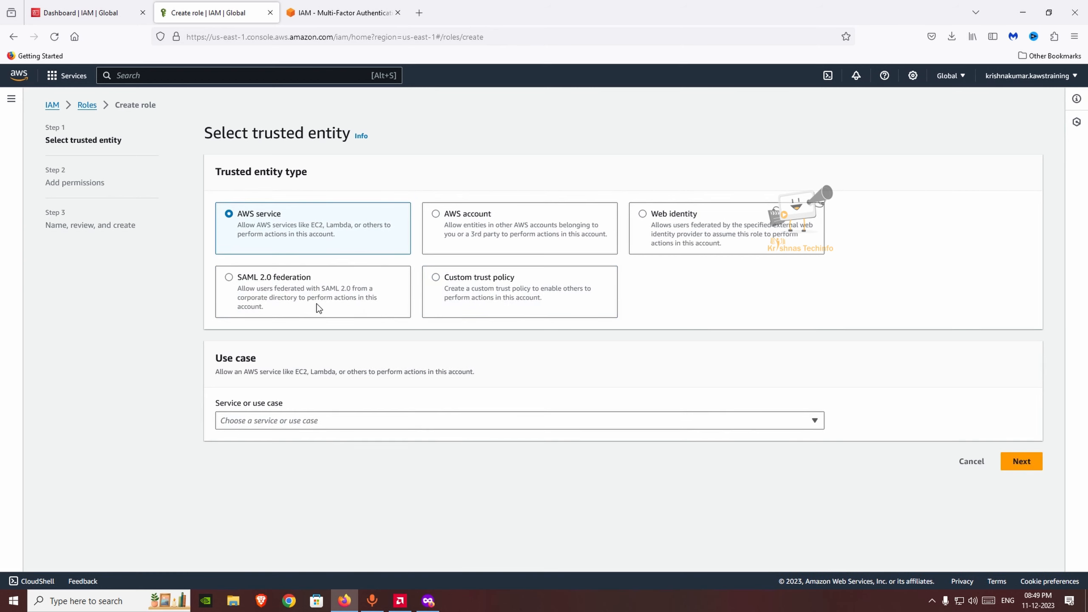
- Choose EC2 as the trusted service and continue to the Add permissions step
left_click(358, 422)
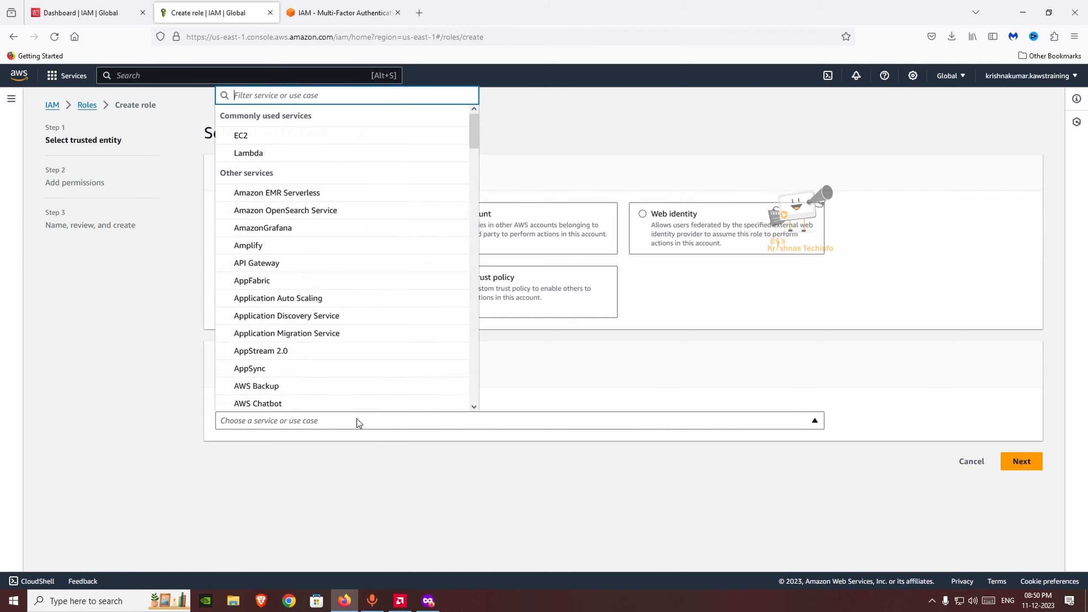
left_click(257, 138)
scroll(520, 470, "down", 4)
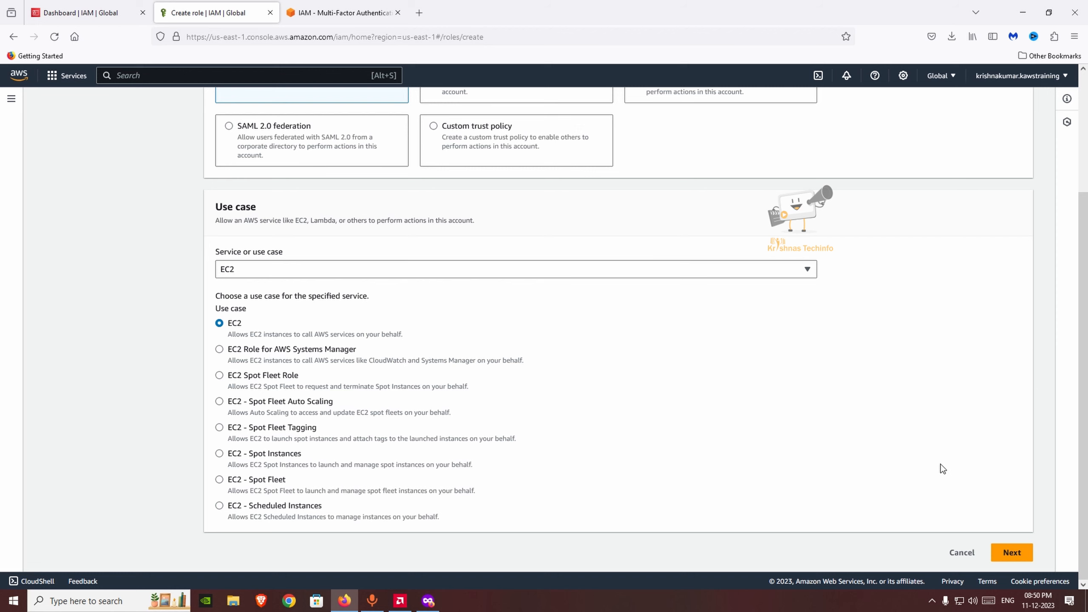
left_click(1012, 553)
left_click(244, 225)
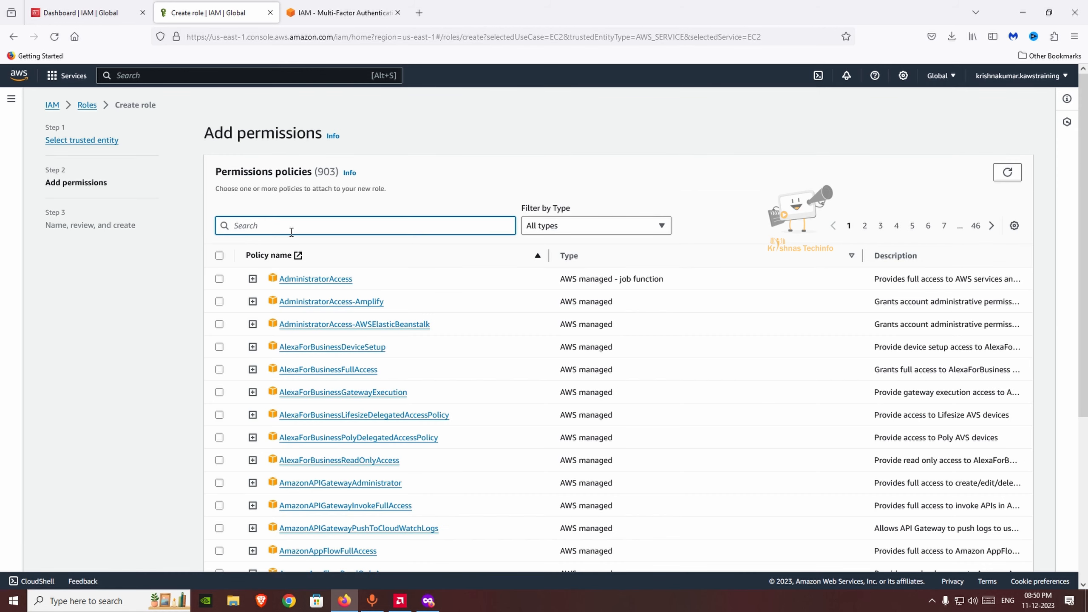
- Filter the permission policies by 's3', select AmazonS3FullAccess, and continue
type("s3")
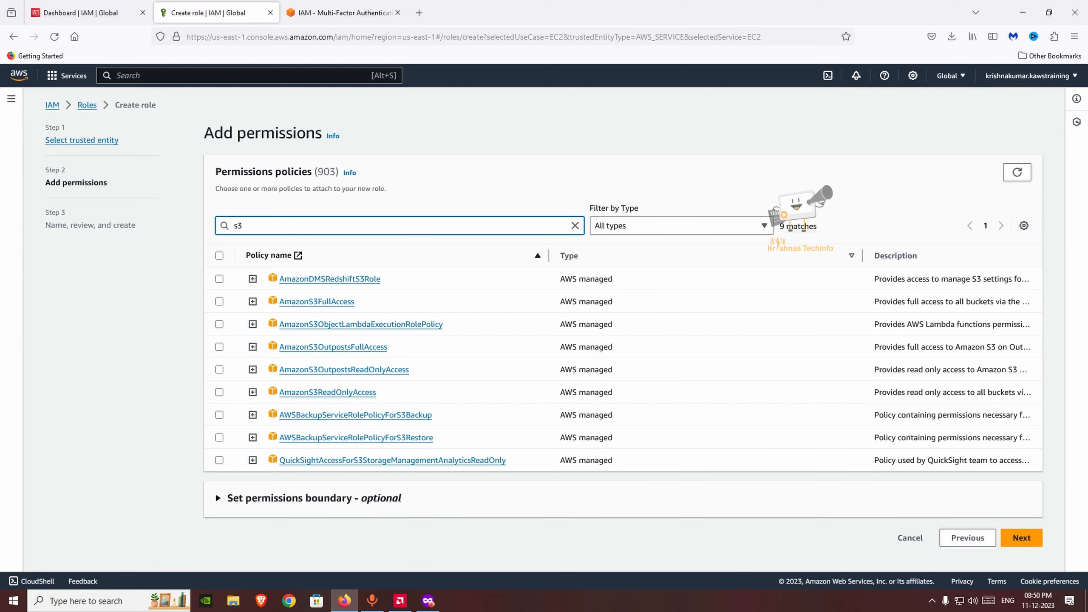
left_click(219, 301)
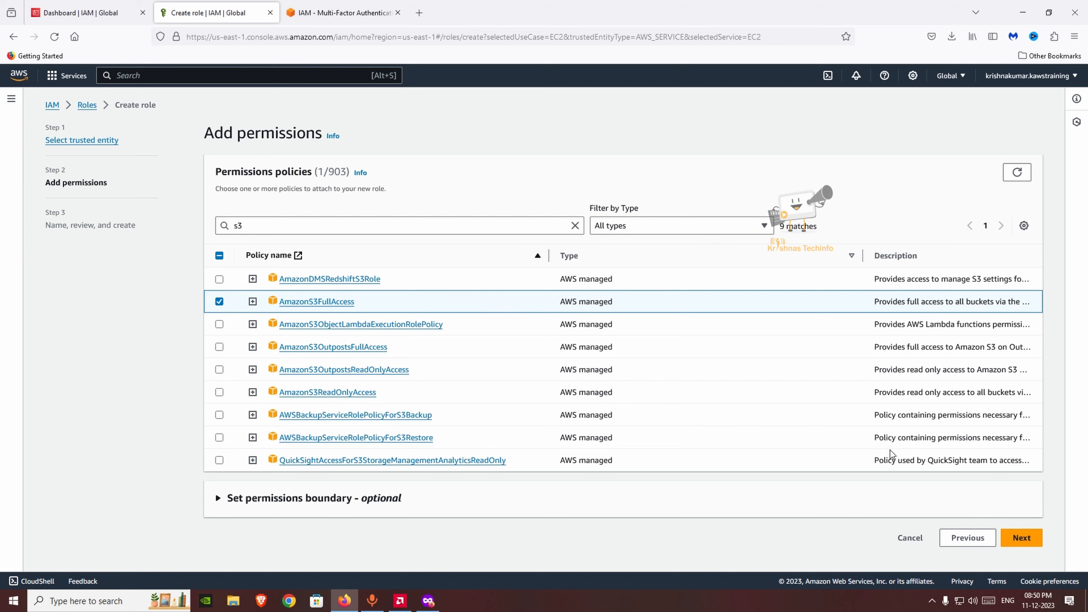
left_click(1028, 538)
- Name the role ec2-s3-role, create it, and open its details
left_click(302, 170)
type("ec2-s33")
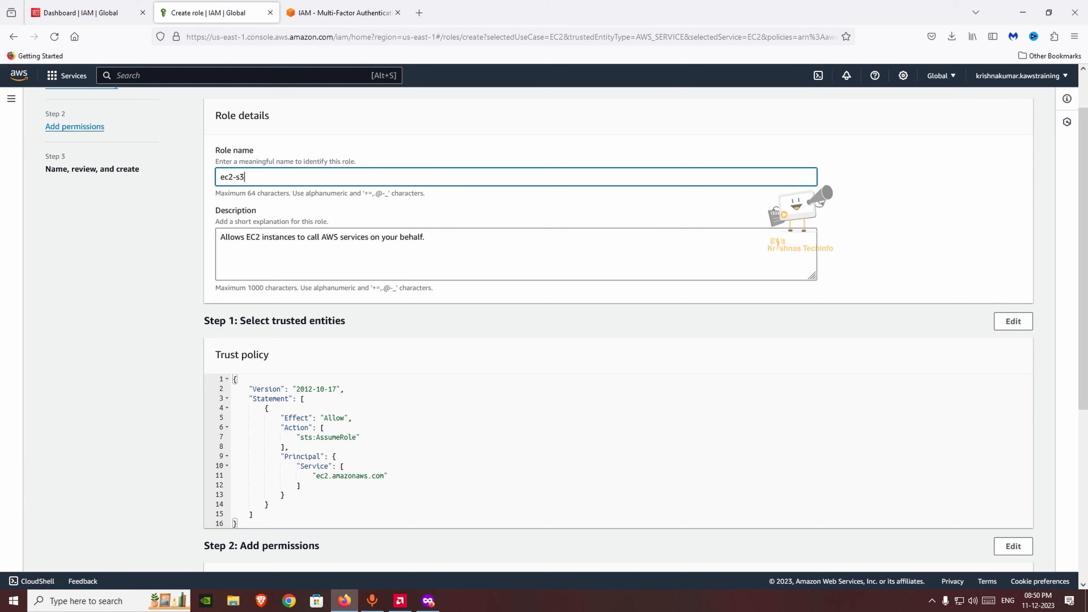
type("-role")
scroll(995, 530, "down", 6)
left_click(998, 553)
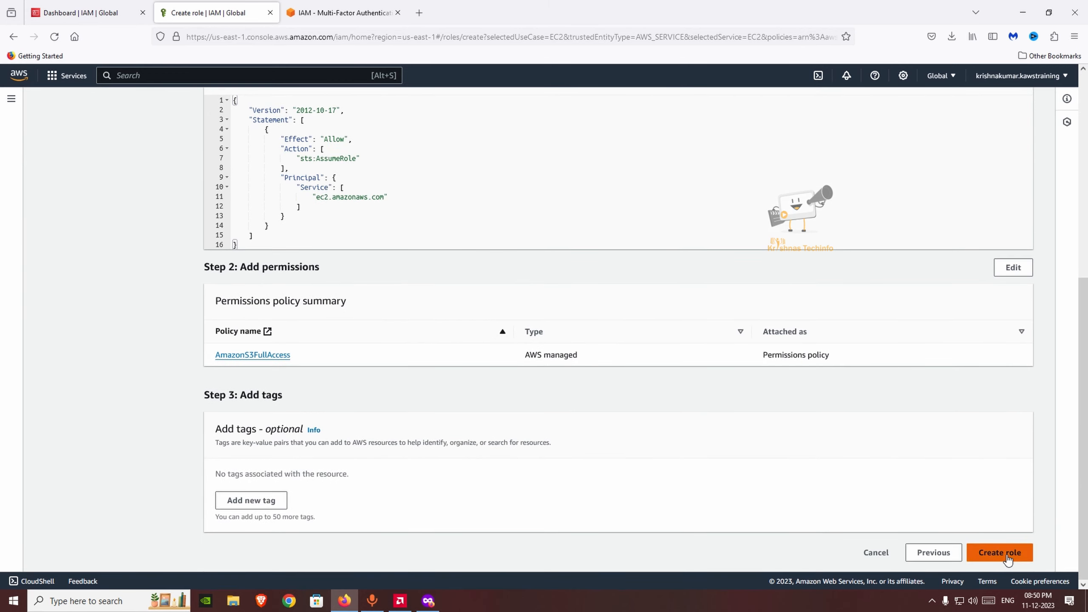
left_click(250, 305)
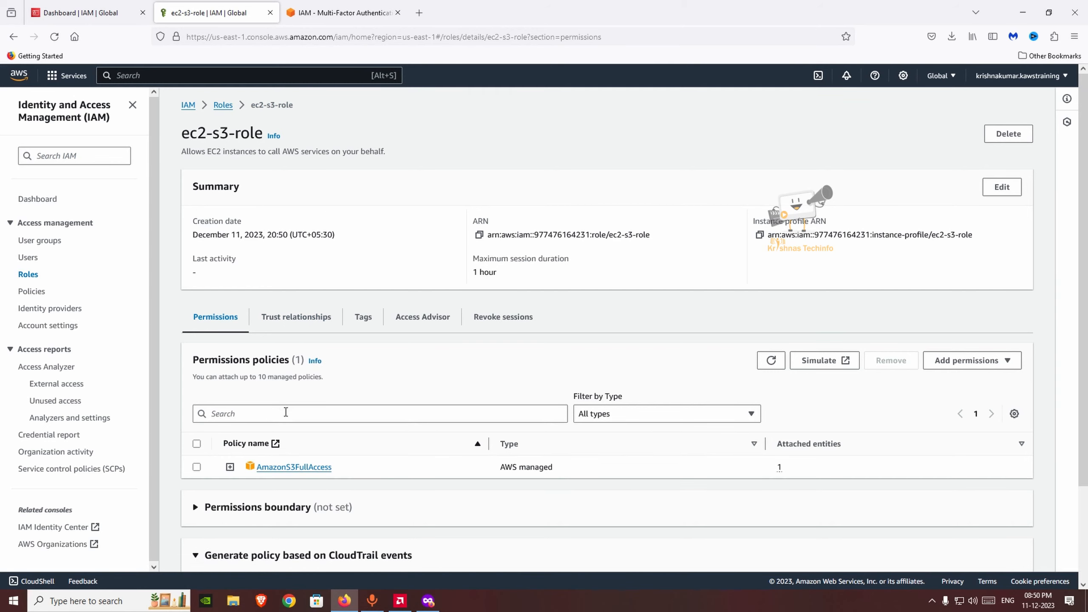
- Check ec2-s3-role's AmazonS3FullAccess policy, its JSON preview and the permissions boundary section
scroll(300, 414, "down", 3)
double_click(352, 360)
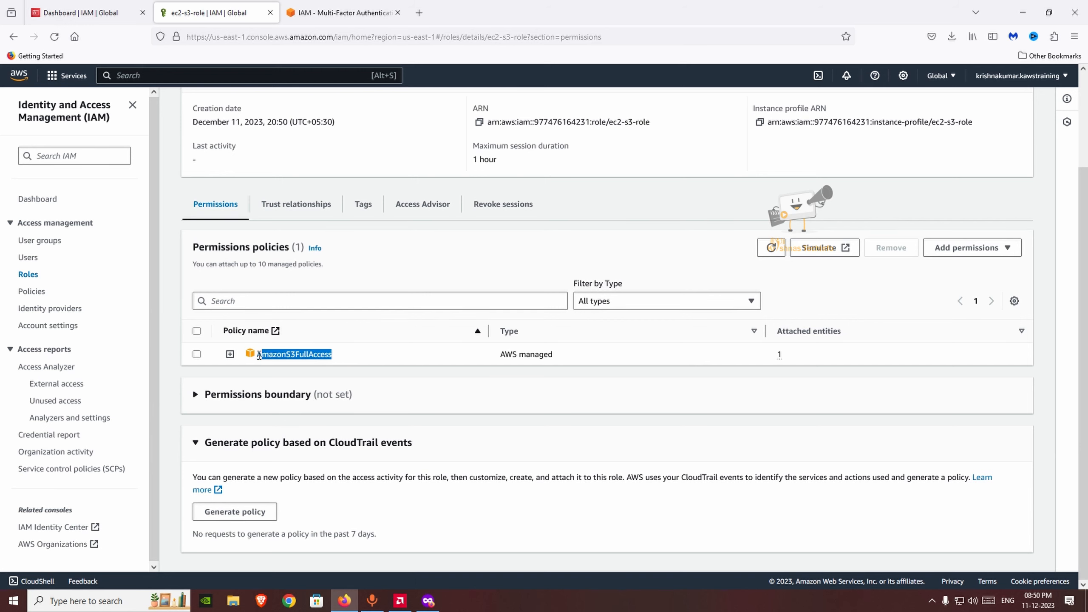
left_click(371, 380)
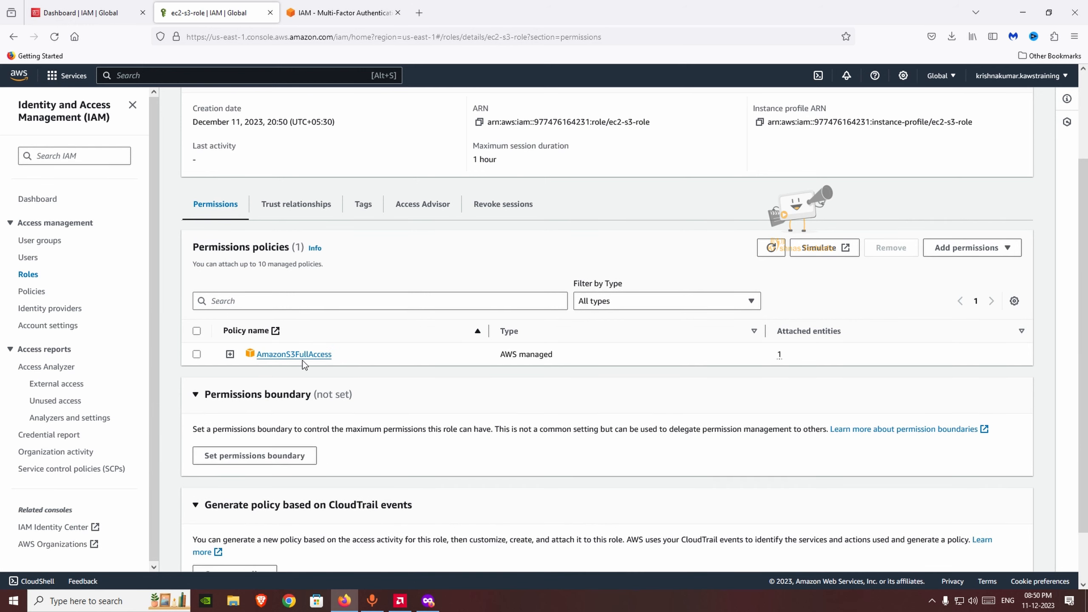
left_click(231, 358)
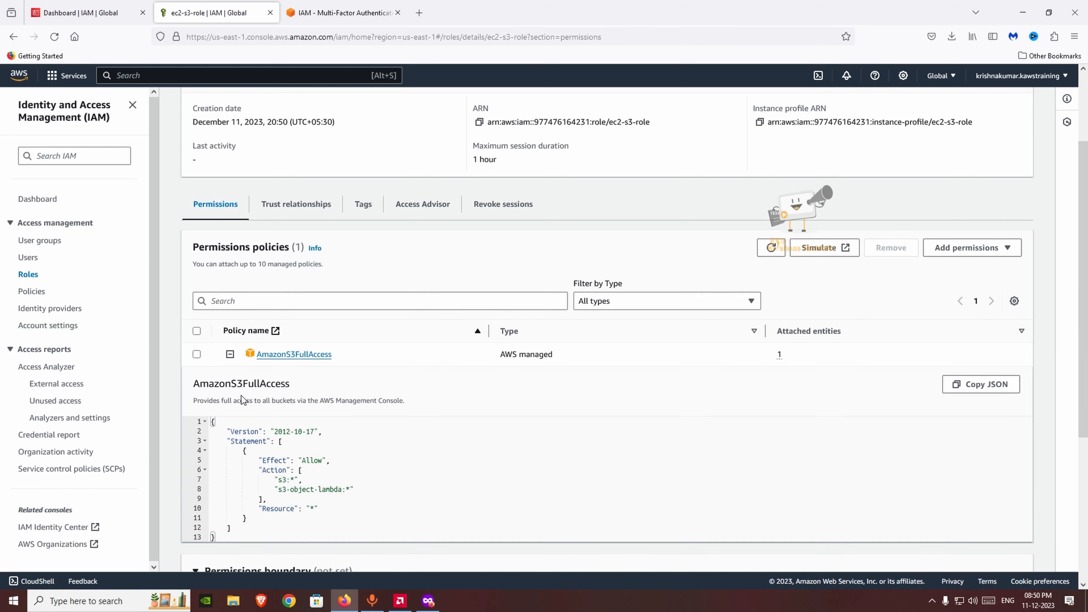
left_click(231, 358)
scroll(431, 435, "up", 3)
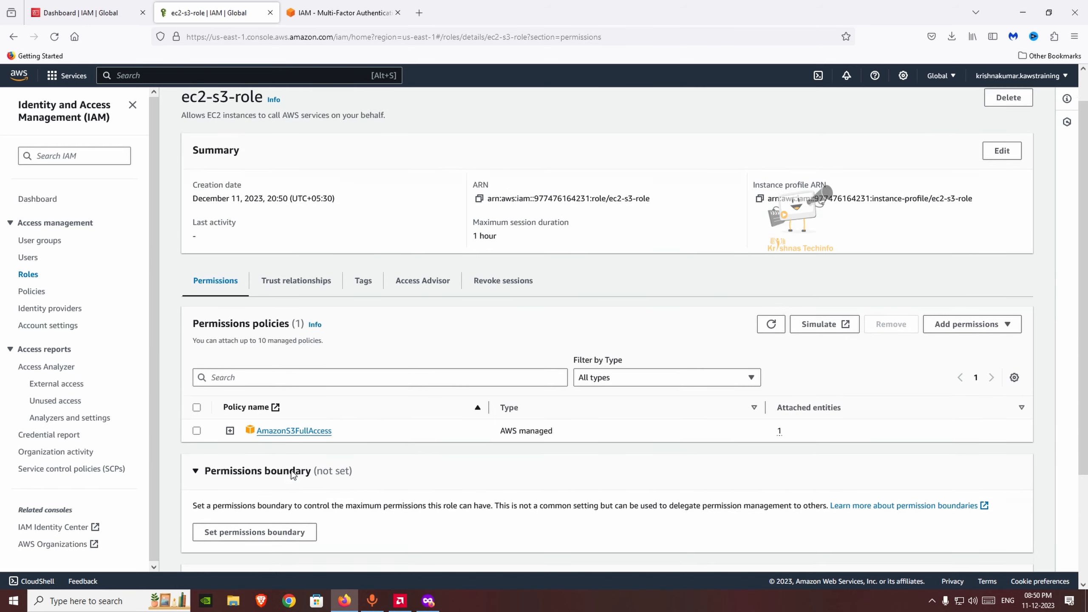
scroll(435, 427, "down", 2)
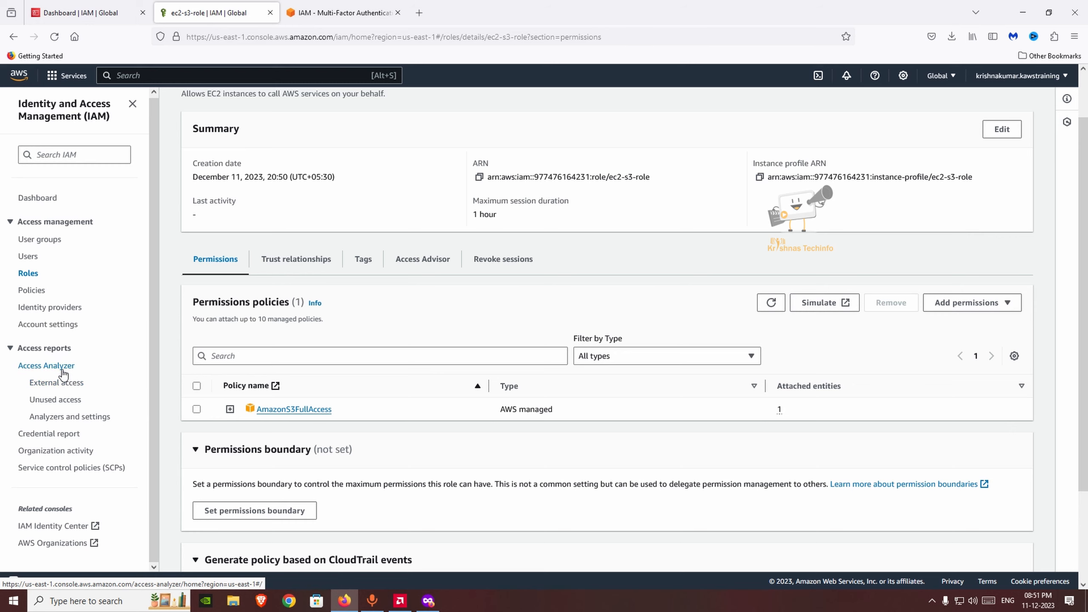
- Open the credential report in a new tab, download it, and open the CSV in Excel
right_click(66, 434)
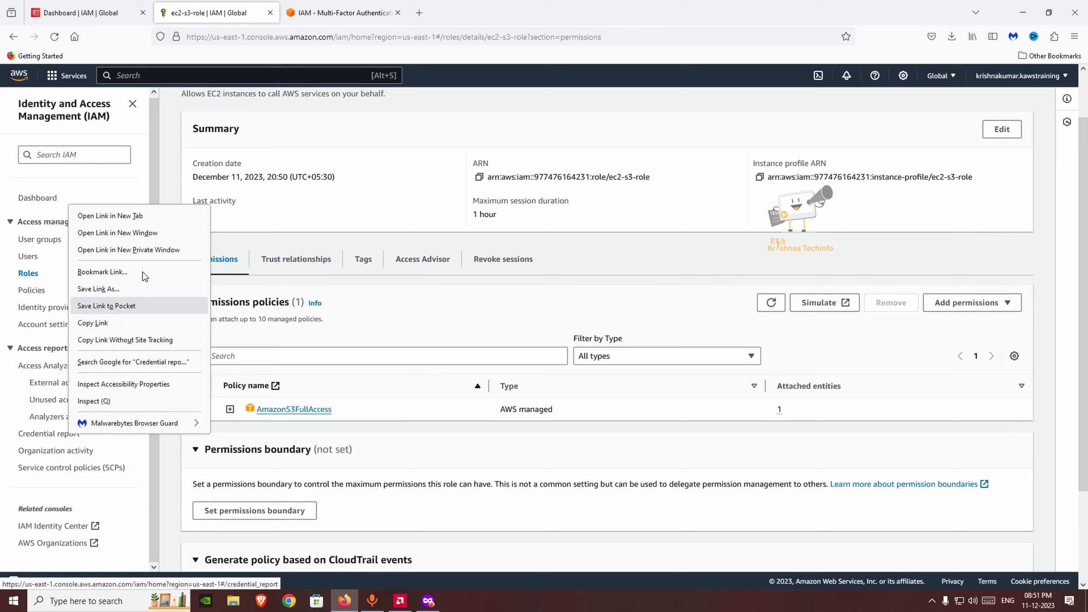
left_click(148, 220)
left_click(58, 366)
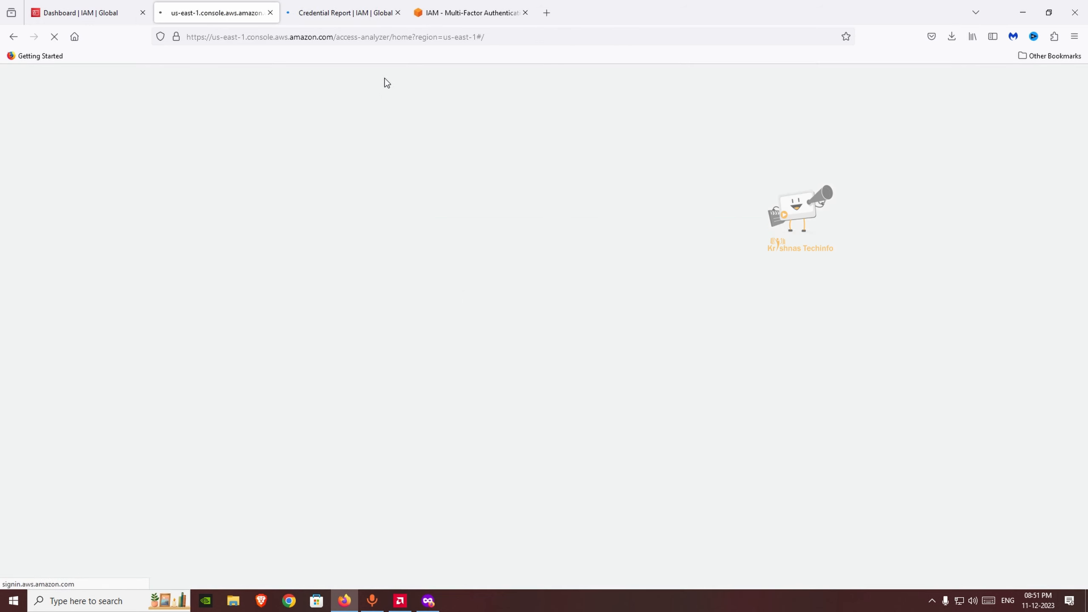
left_click(343, 13)
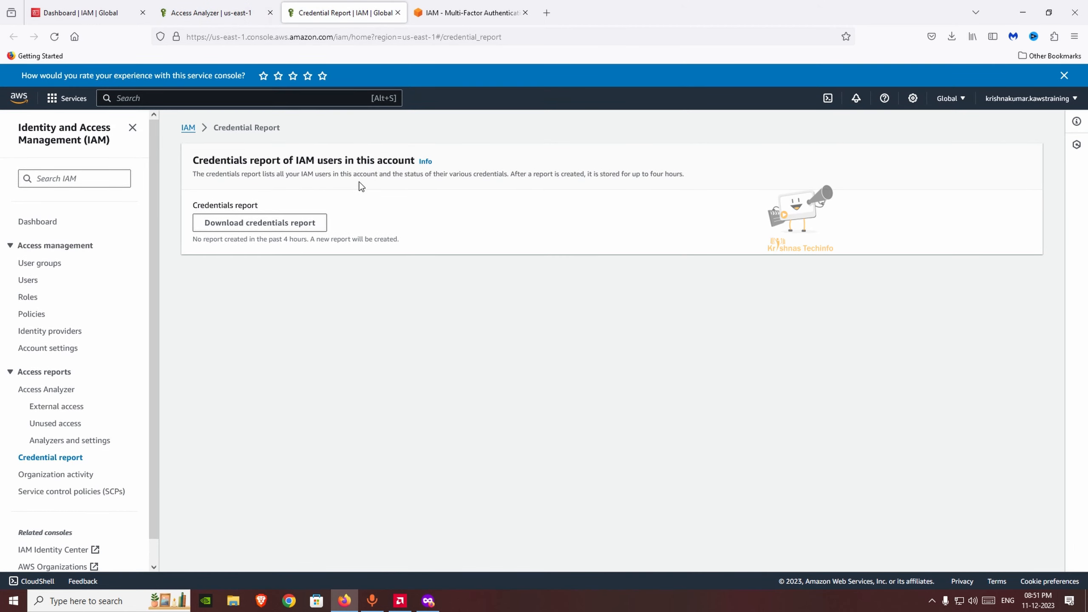
left_click(299, 232)
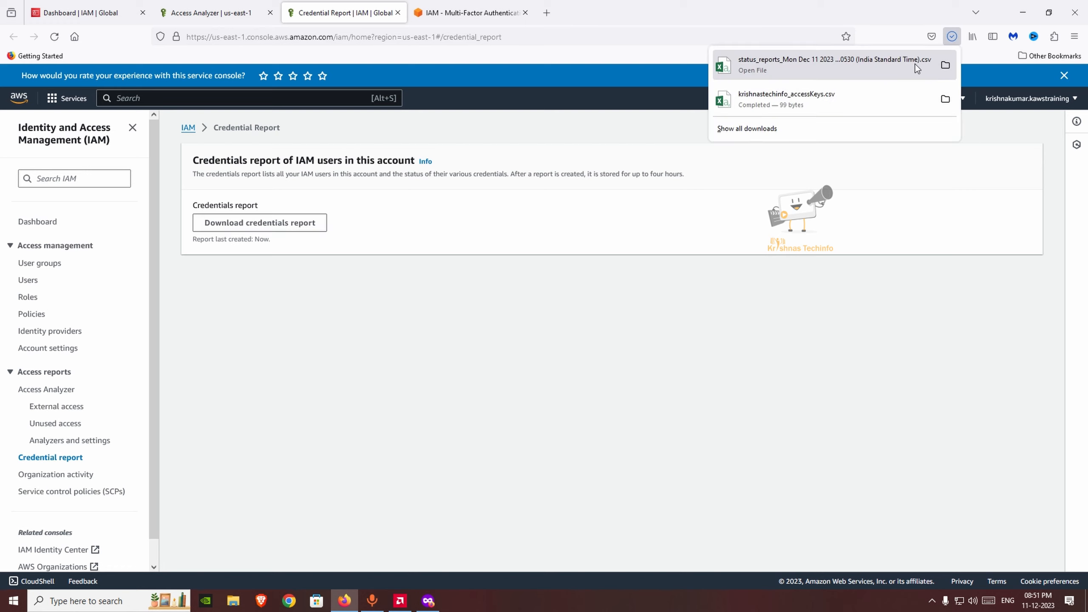
left_click(787, 71)
- Autofit columns A–F (user, arn, user_creation_time, password fields) to their contents
double_click(51, 113)
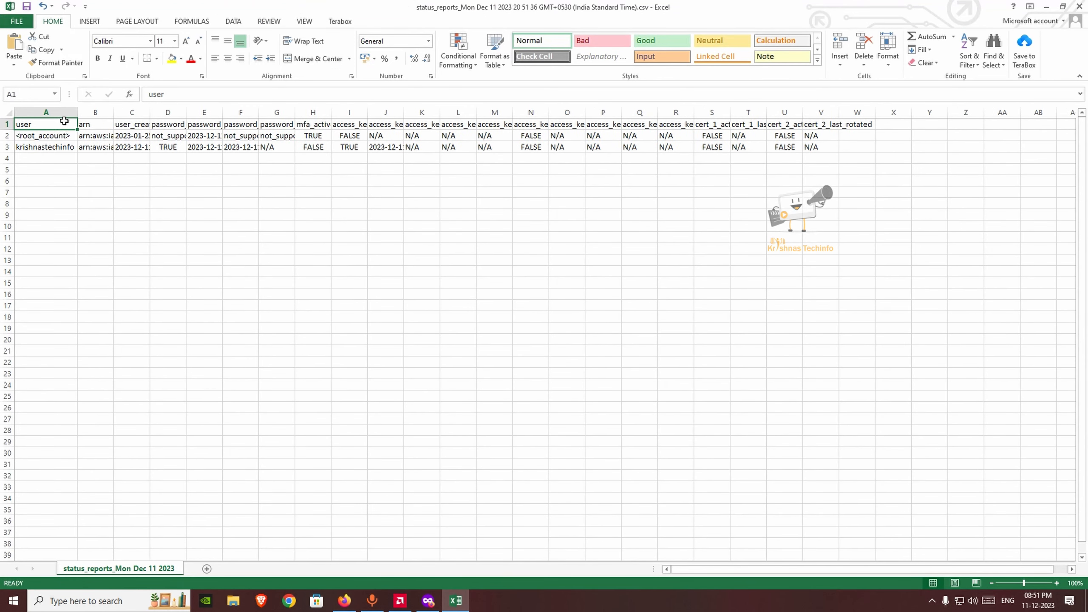
double_click(114, 112)
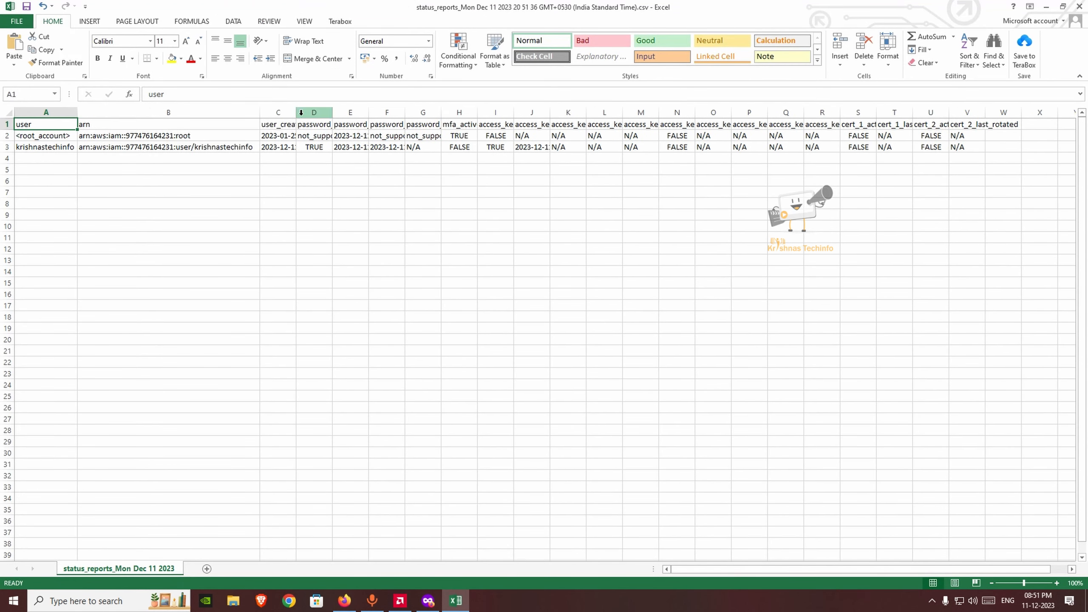
double_click(296, 112)
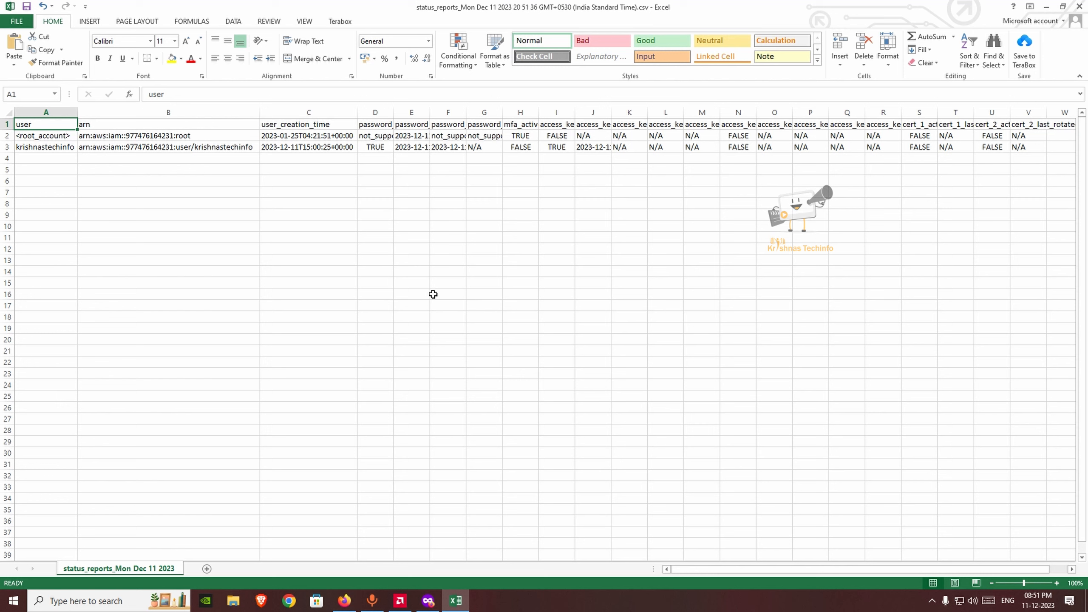
left_click(325, 140)
double_click(393, 112)
left_click(408, 159)
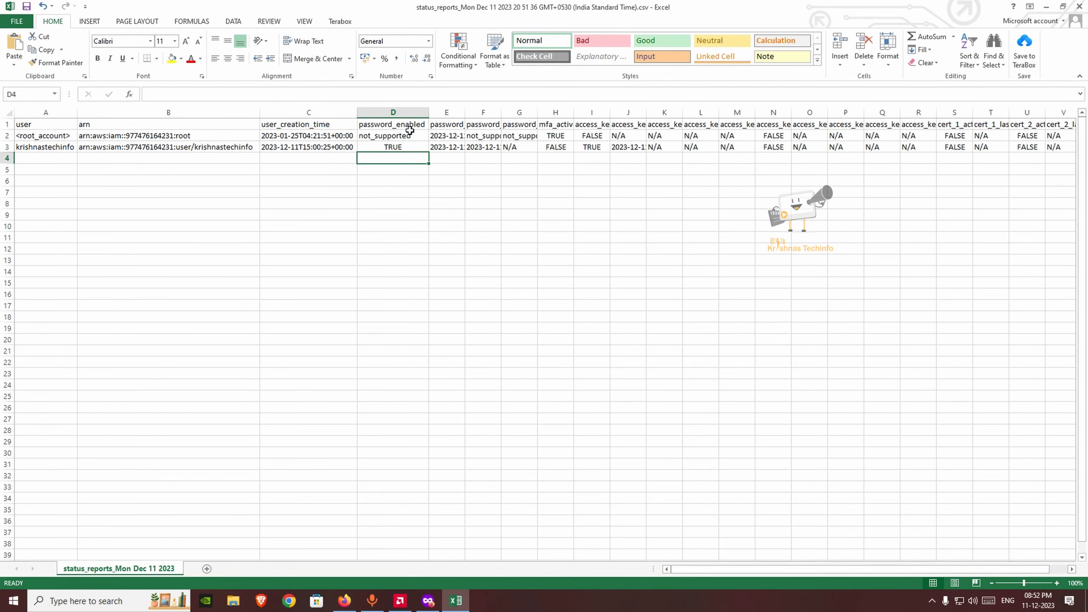
double_click(466, 112)
double_click(562, 112)
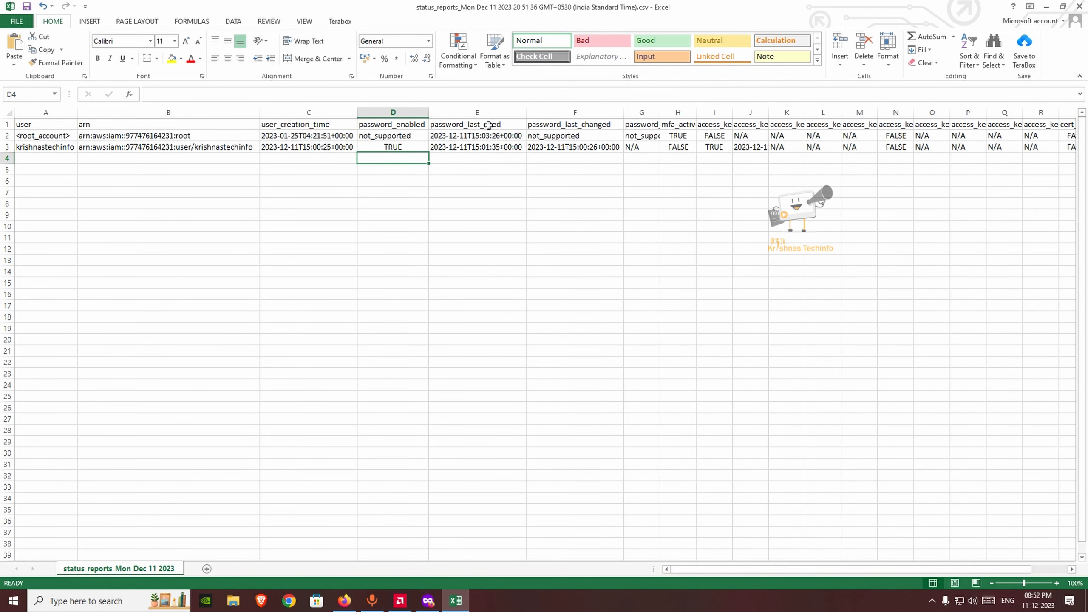
- Autofit columns G–J through access_key_1_last_rotated, then minimize Excel
left_click_drag(745, 569, 811, 570)
double_click(415, 112)
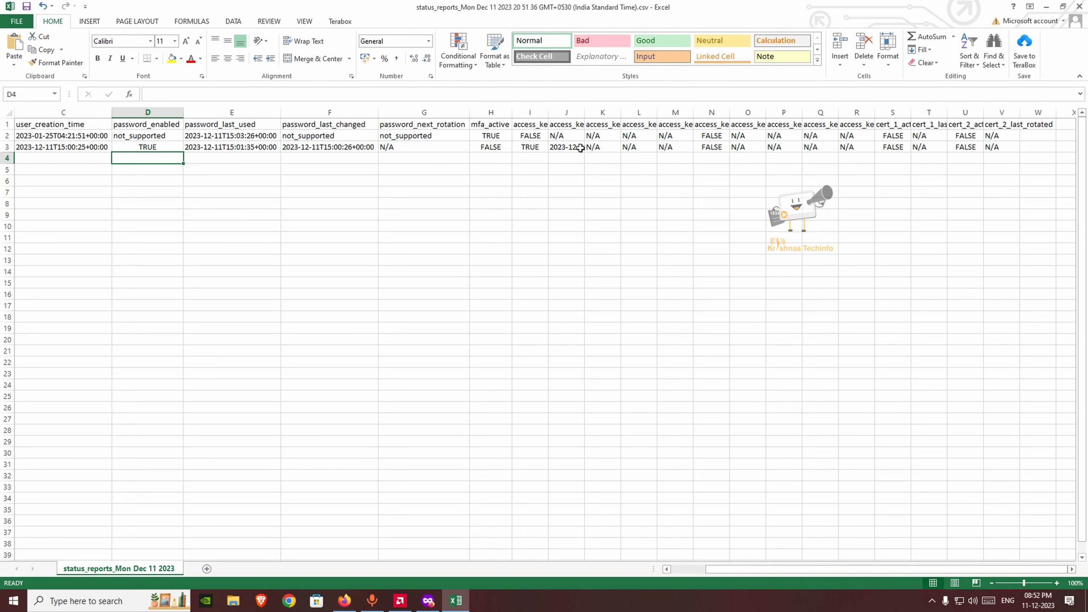
double_click(548, 112)
double_click(625, 113)
scroll(661, 170, "right", 1)
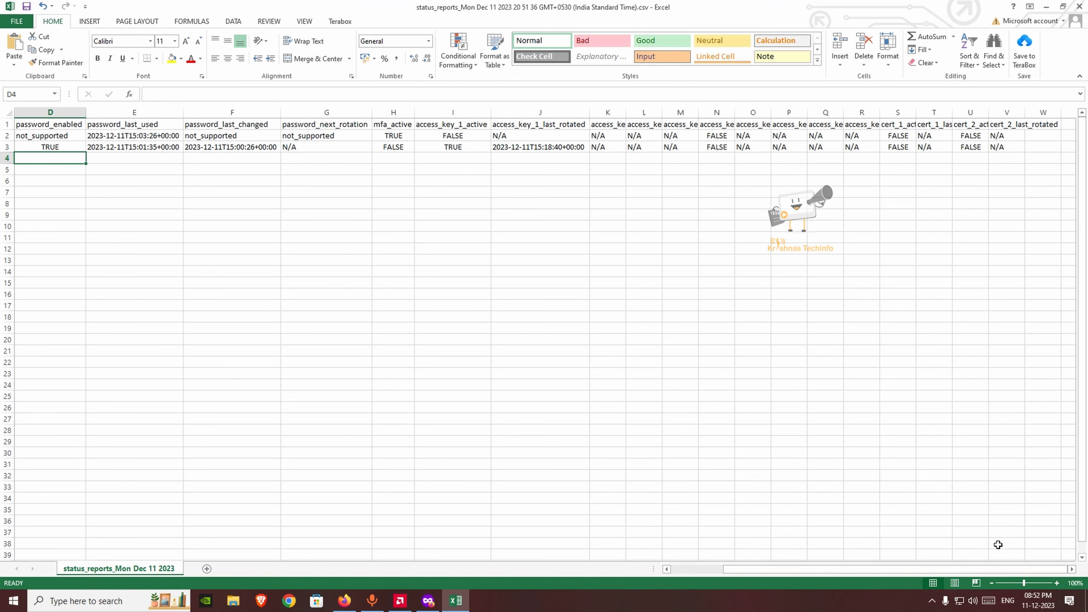
left_click_drag(981, 571, 886, 572)
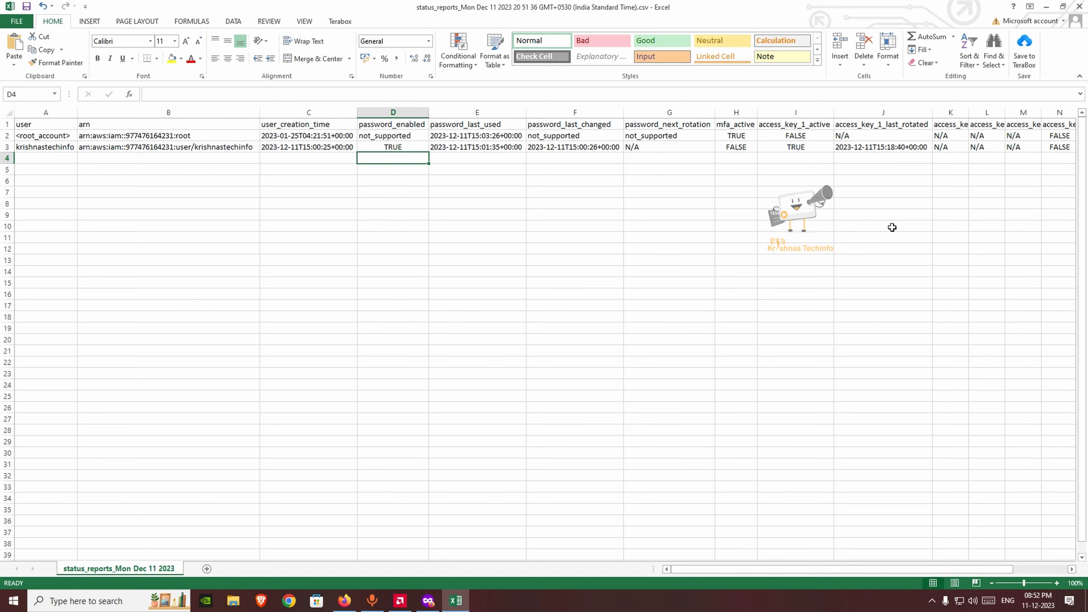
left_click(1045, 7)
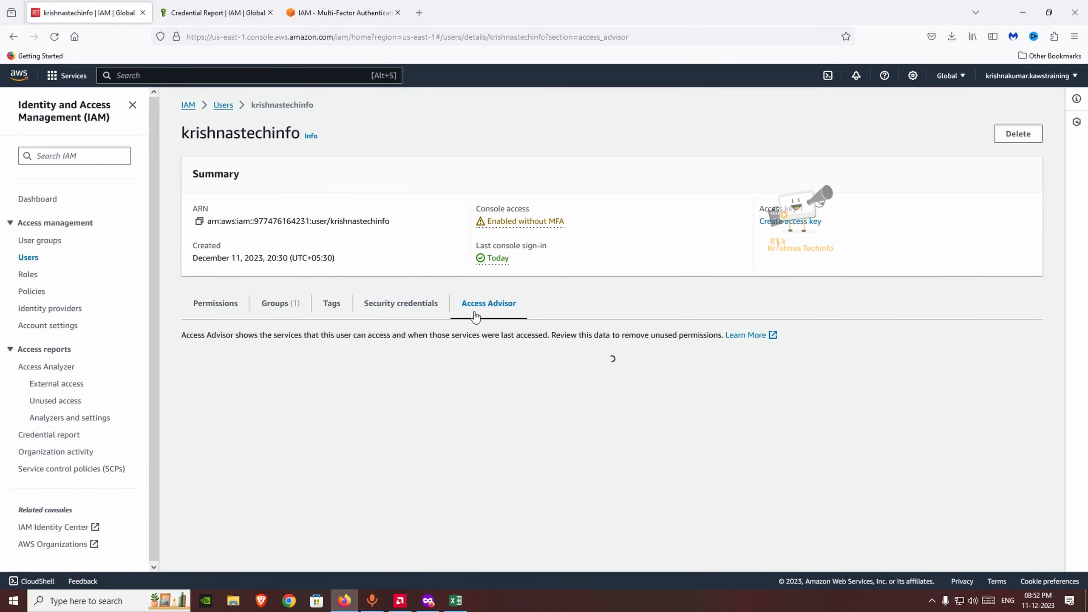
- Page through the user's allowed services to page 5 and back to page 1
scroll(485, 462, "down", 3)
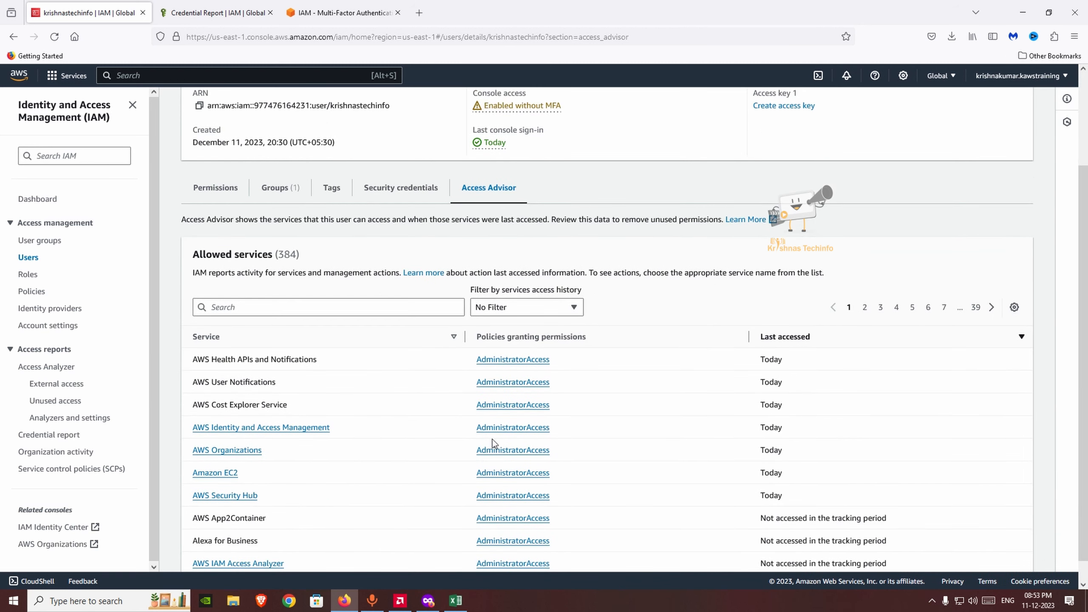
scroll(471, 453, "down", 1)
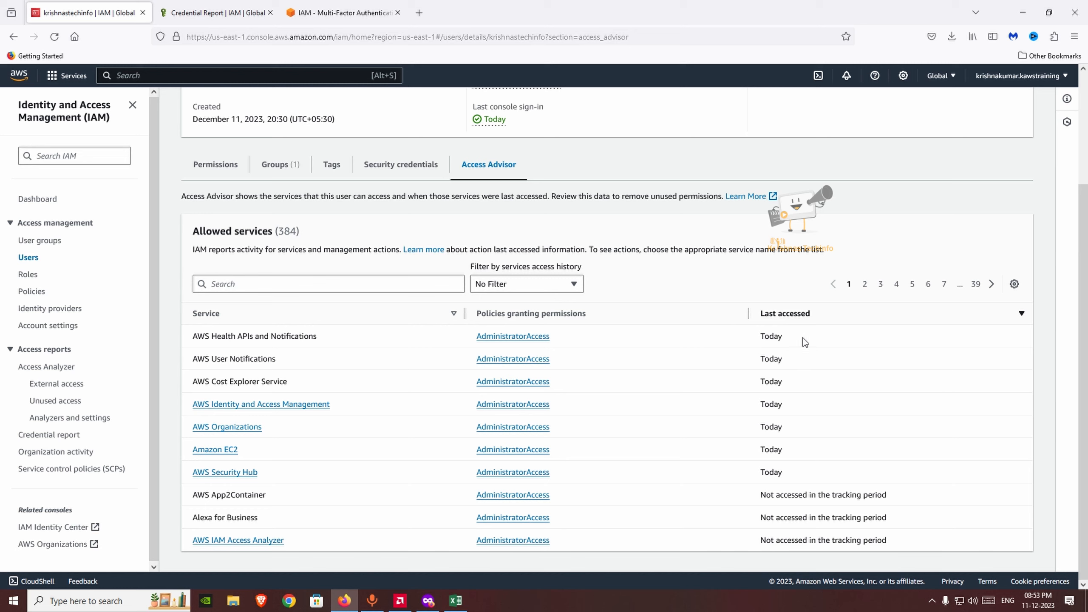
left_click(913, 285)
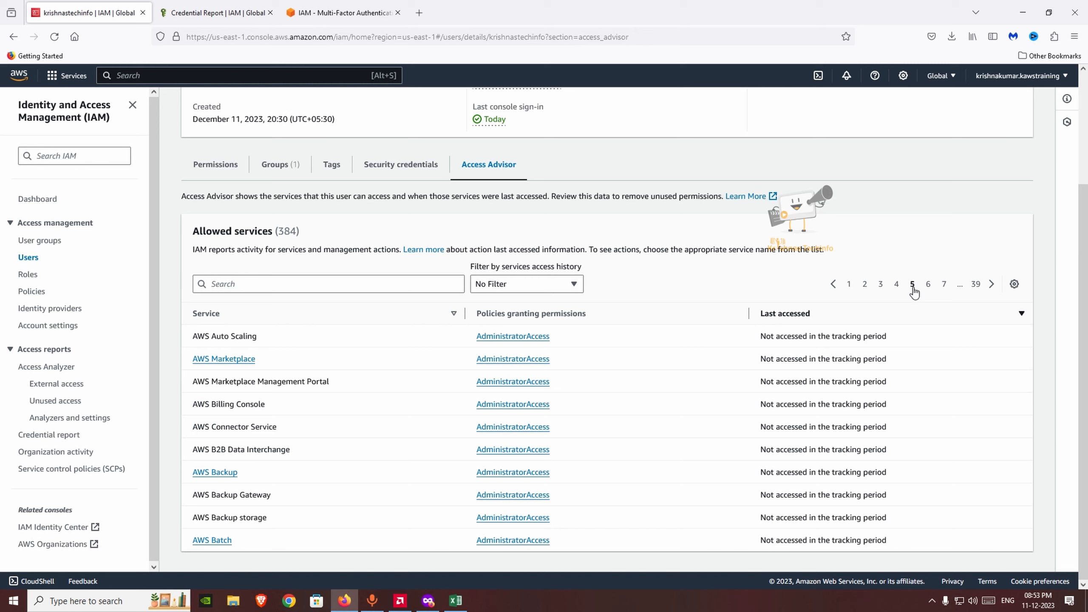
left_click(849, 285)
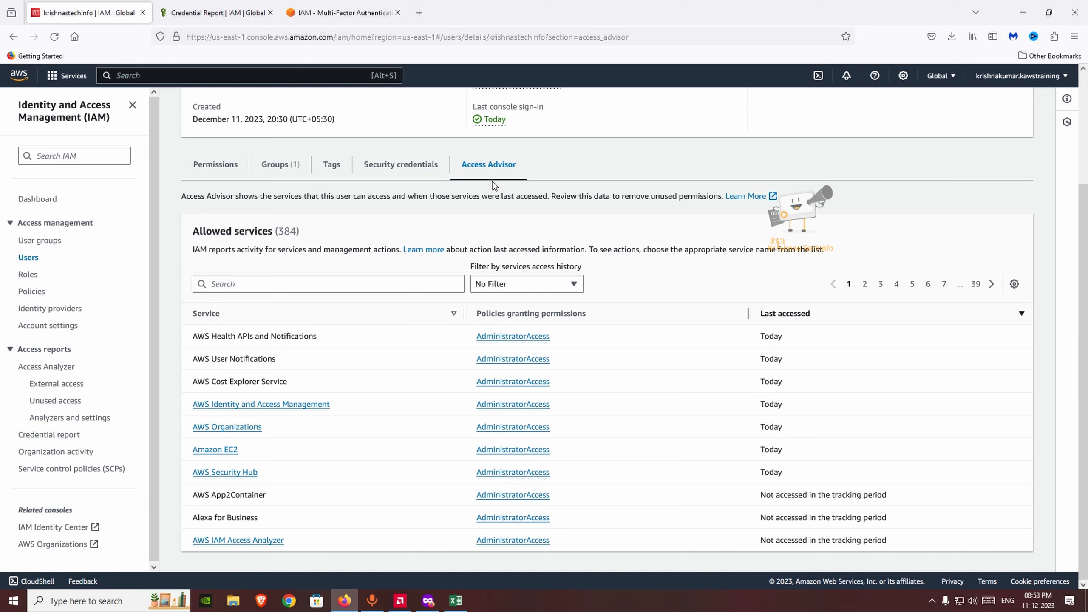
scroll(493, 185, "up", 3)
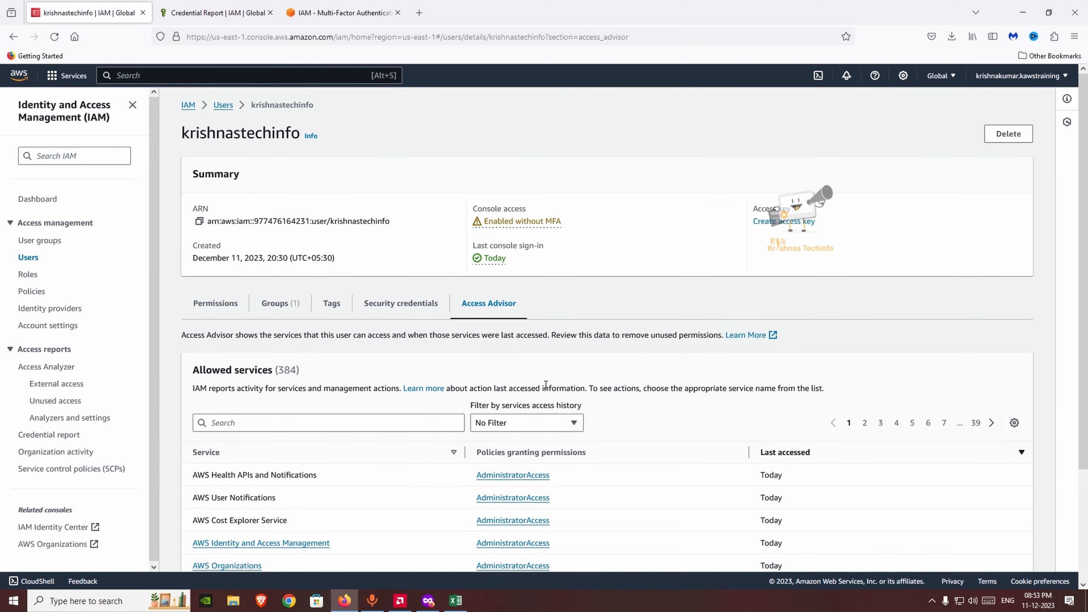
scroll(301, 413, "down", 3)
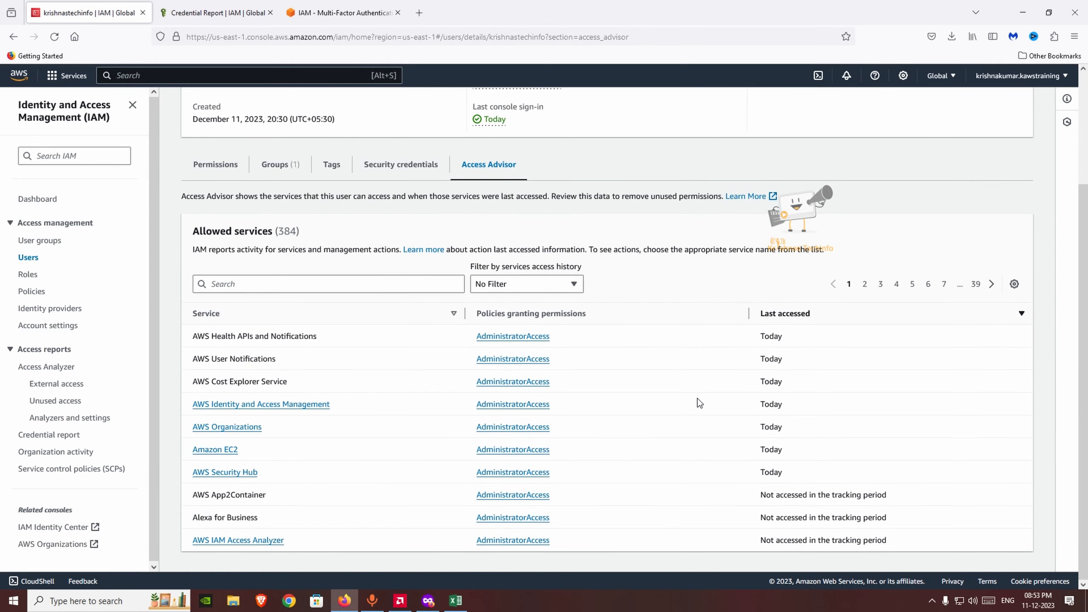
- Filter the access history to Services not accessed, after briefly trying Services accessed
left_click(555, 284)
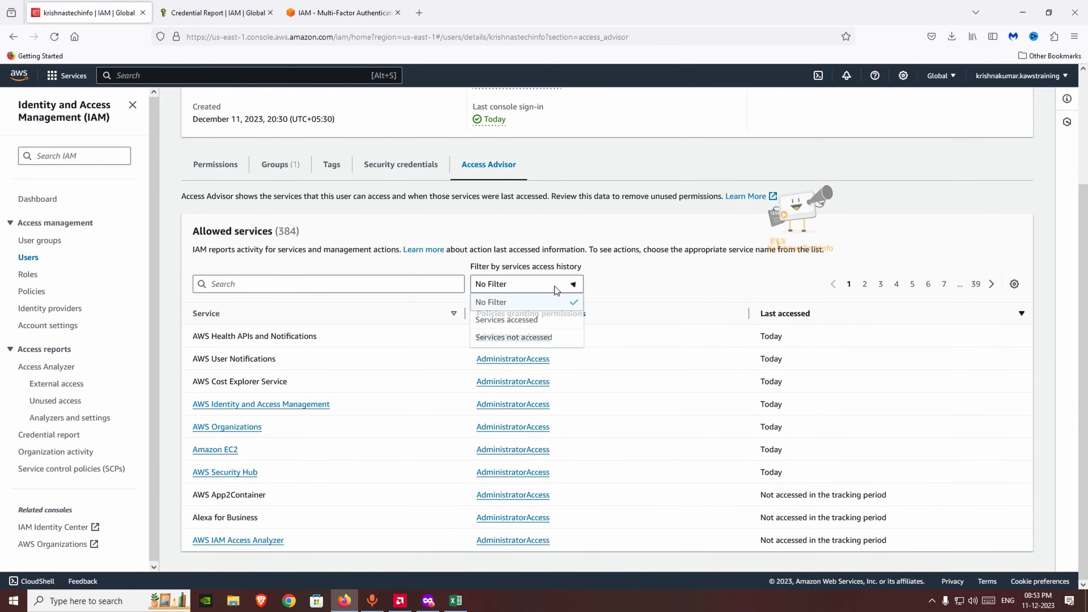
left_click(570, 322)
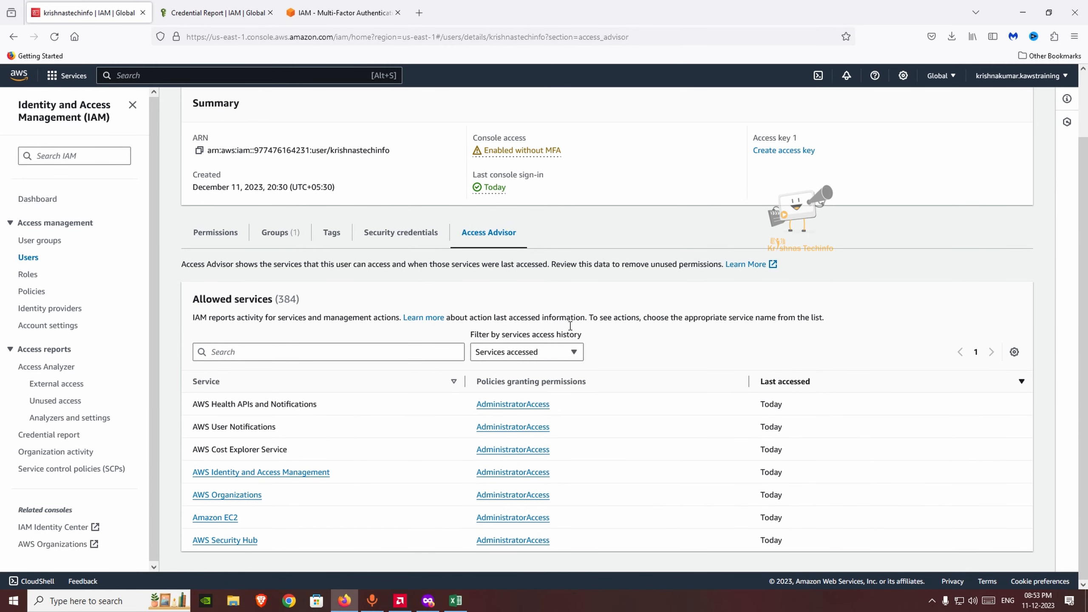
left_click(574, 352)
left_click(561, 405)
left_click(568, 358)
left_click(561, 405)
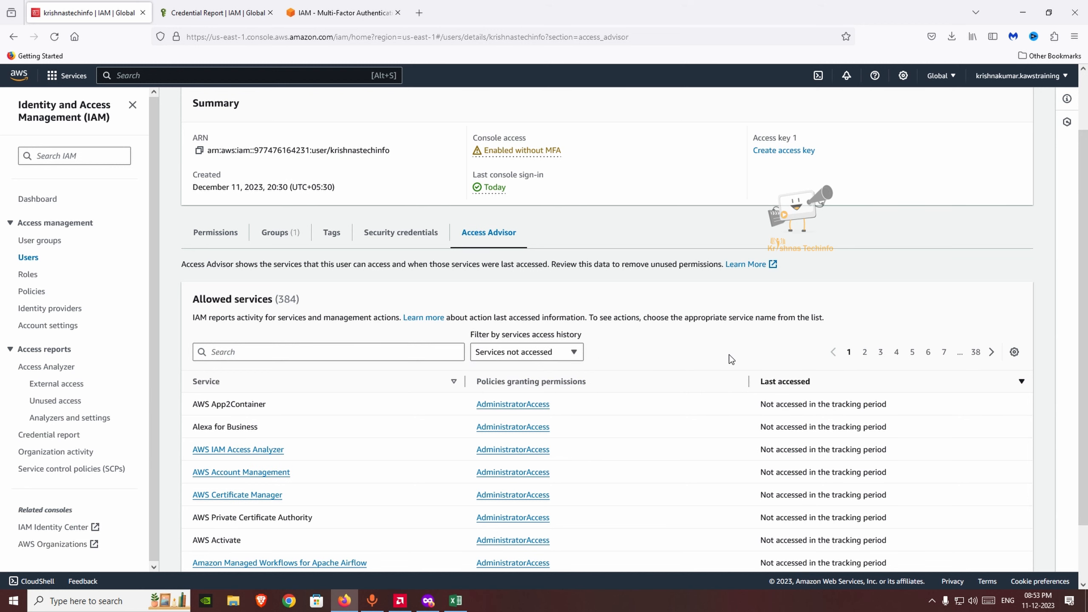
scroll(729, 355, "down", 3)
scroll(528, 457, "up", 3)
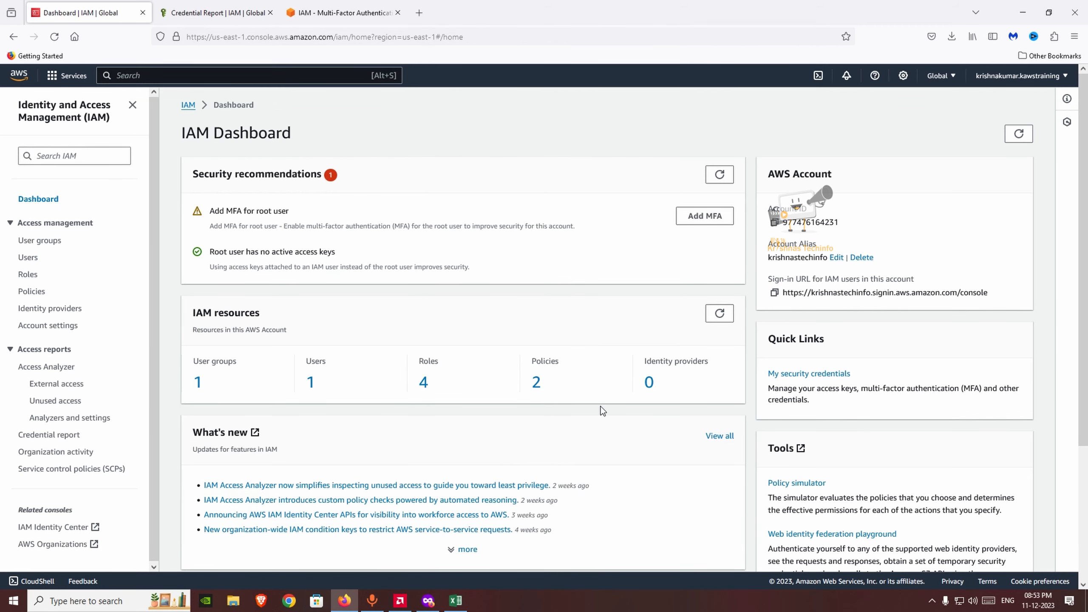
- Go to Account settings and start editing the password policy
scroll(603, 411, "down", 4)
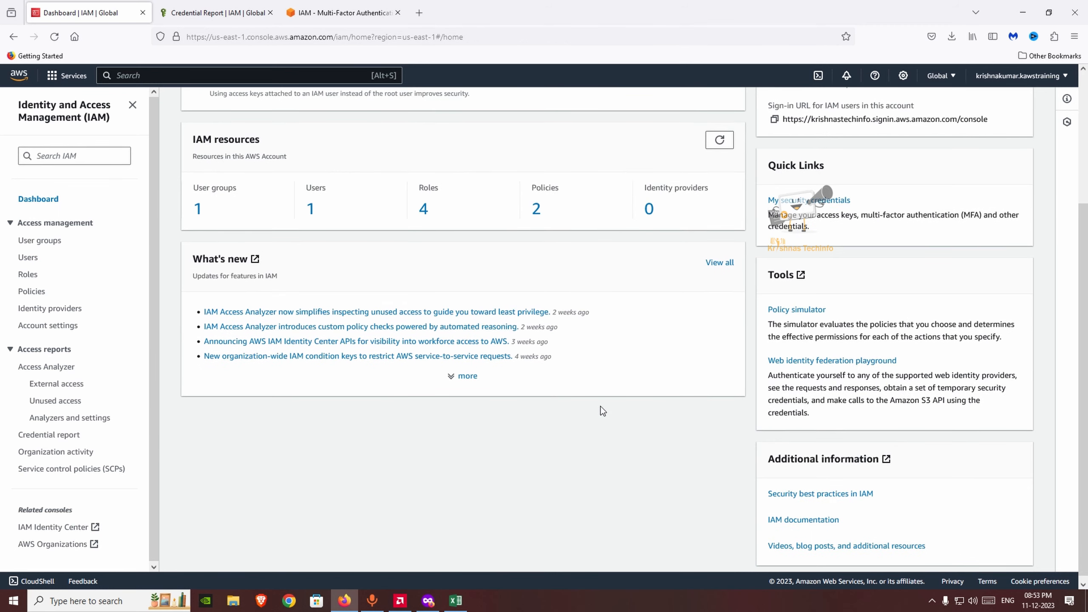
scroll(466, 481, "up", 4)
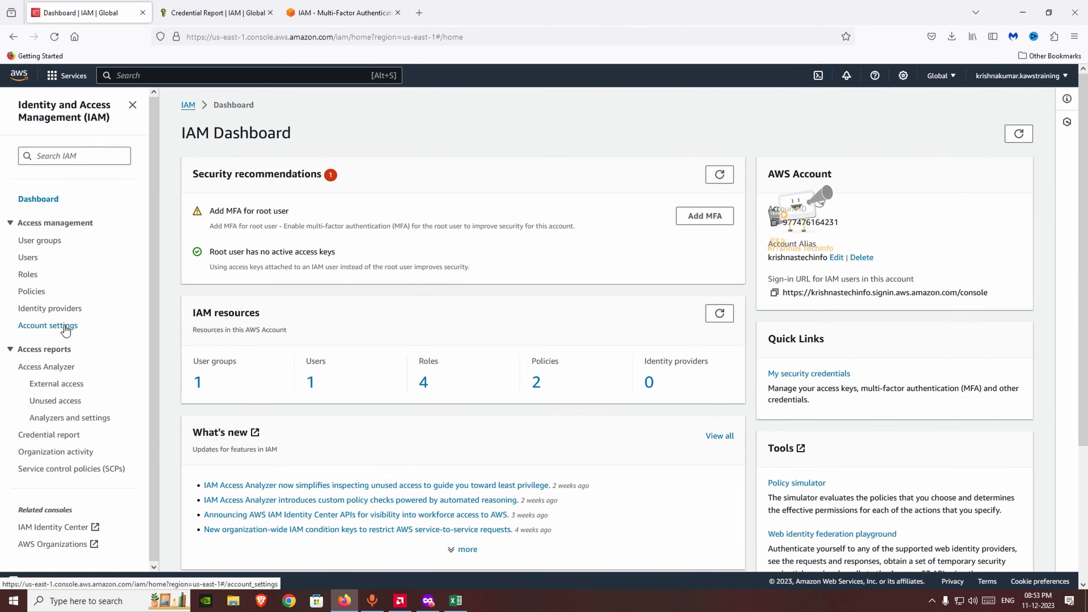
left_click(48, 326)
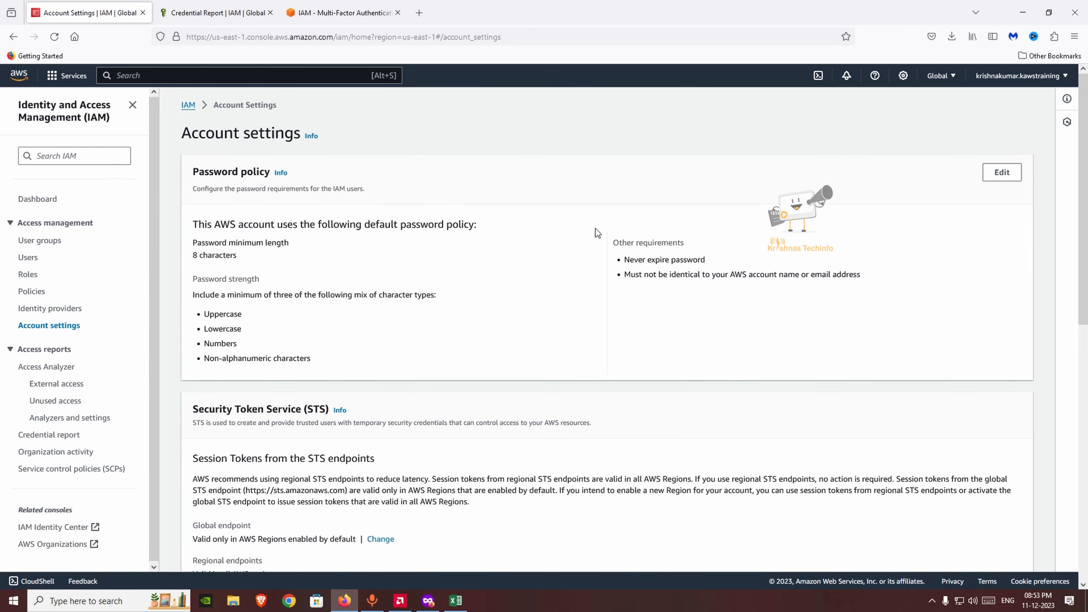
scroll(921, 221, "down", 2)
scroll(921, 221, "up", 2)
left_click(1003, 171)
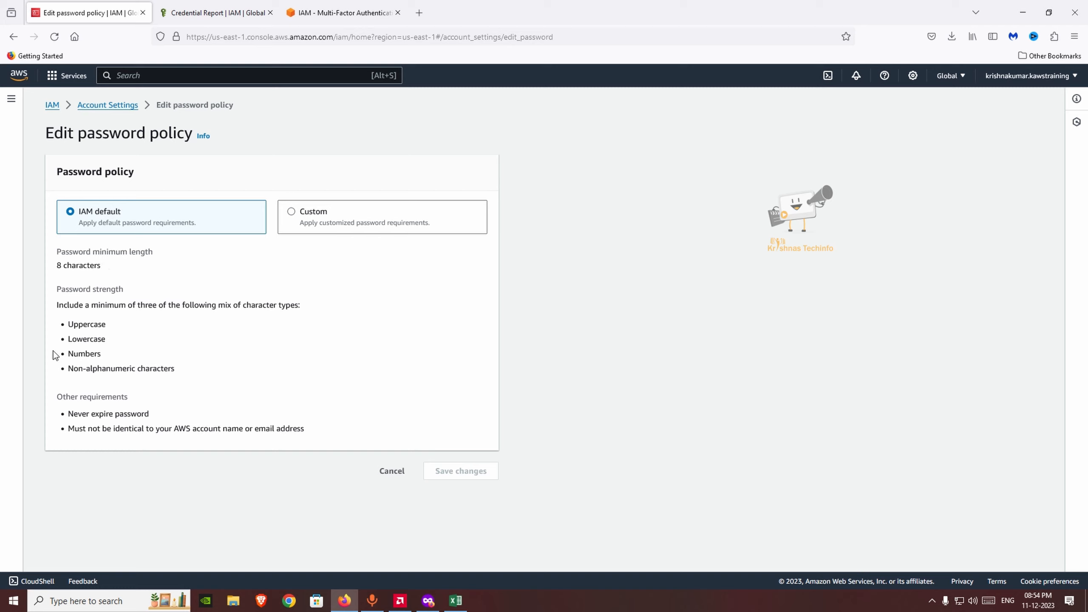
- Try a custom policy with minimum length 8 and password reuse prevention, then cancel
left_click(299, 212)
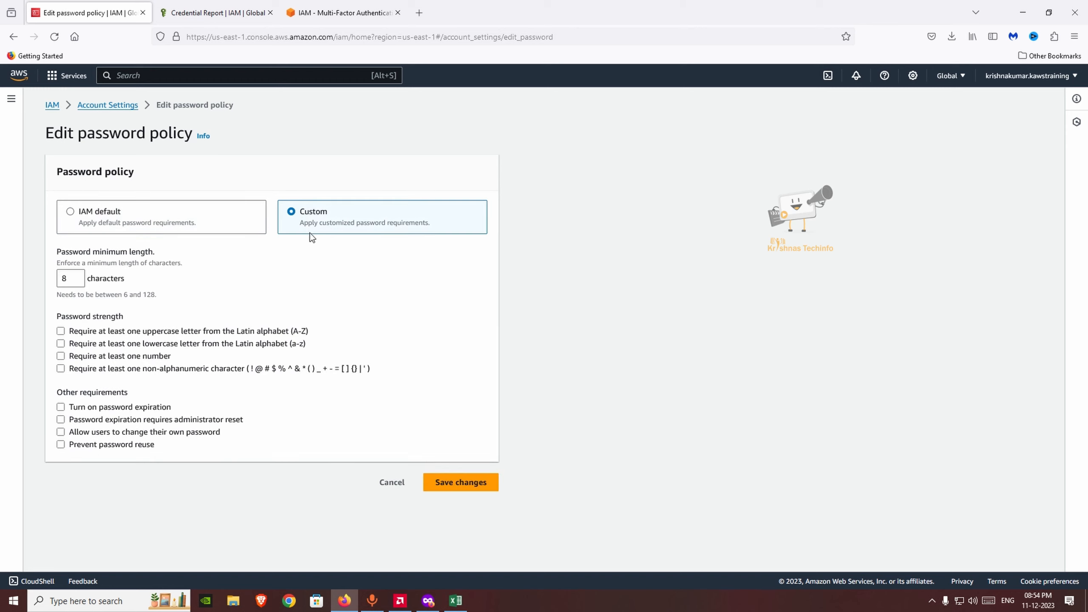
double_click(71, 280)
left_click(190, 291)
left_click(93, 445)
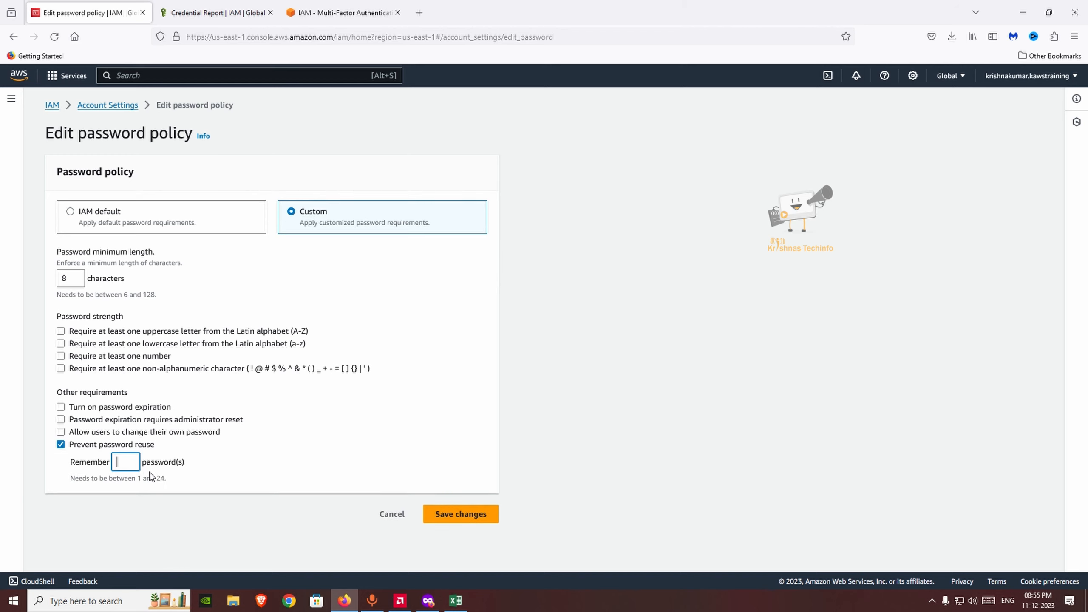
left_click(392, 514)
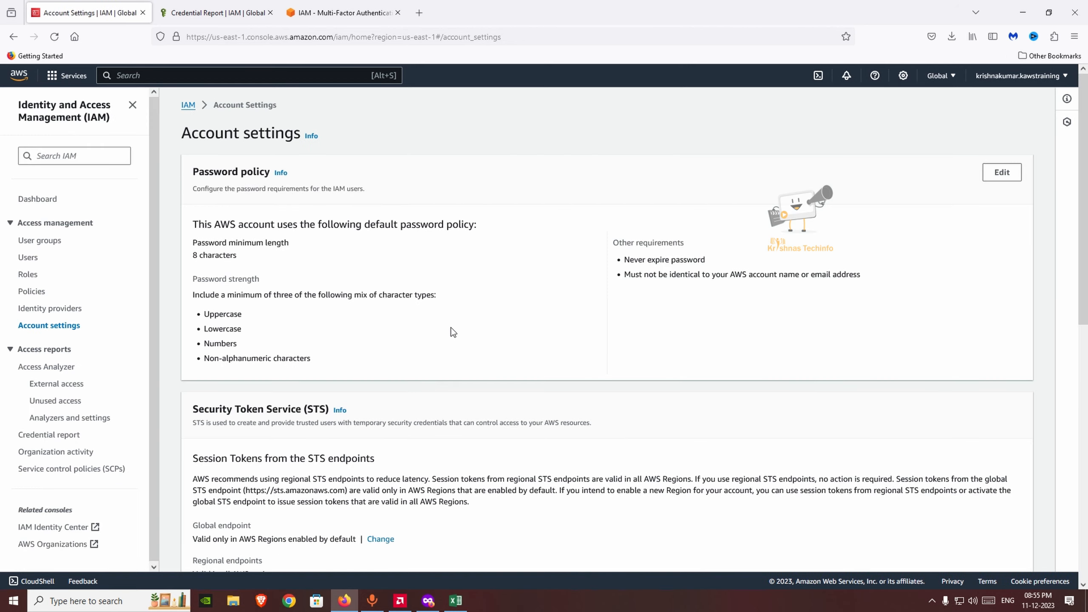